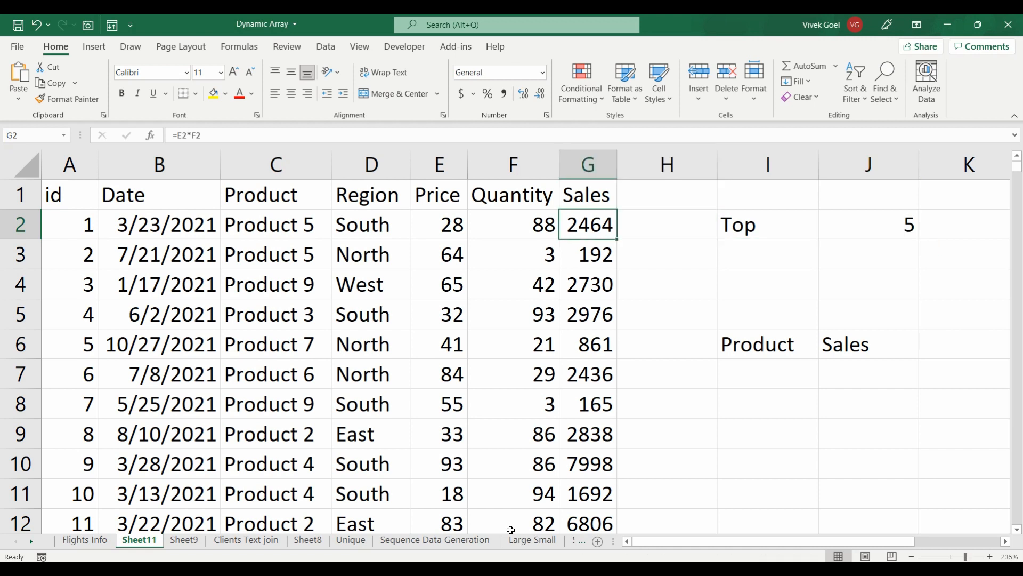
- Examine the columns of the sales table in row 2, through to the Top label in I2
key(Right)
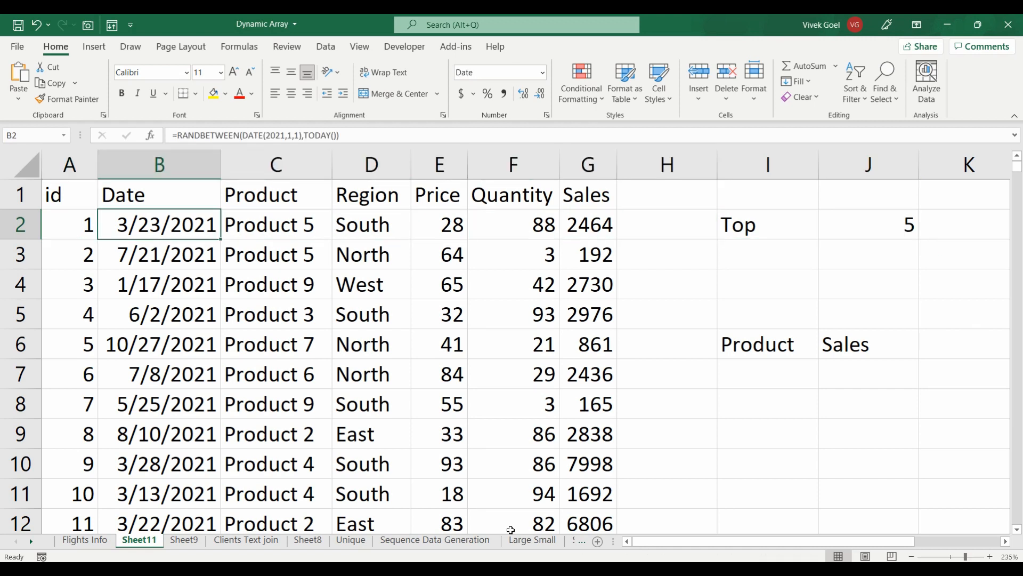
key(Right)
key(Right)
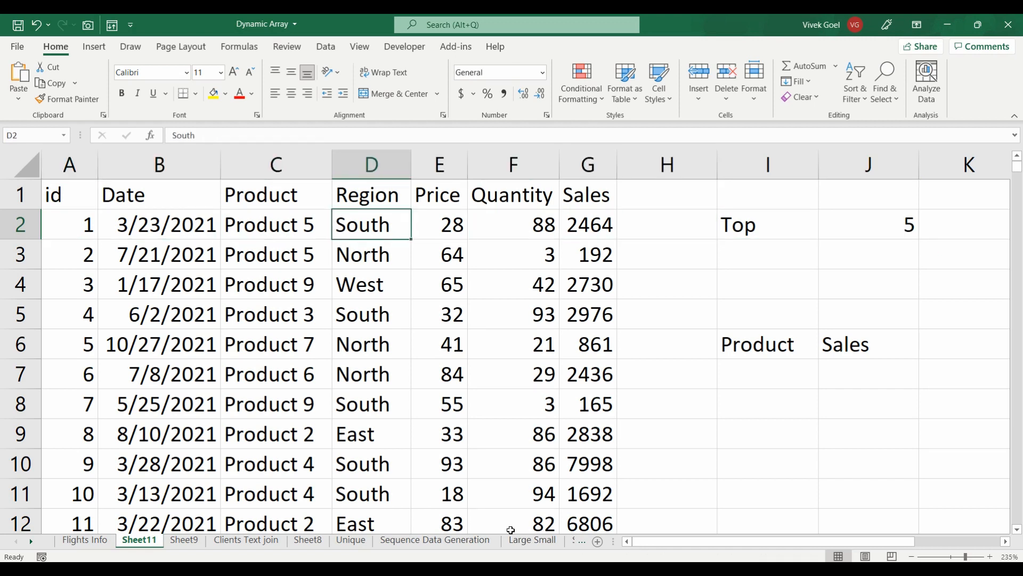
key(Right)
key(Right)
key(Right)
key(Right)
key(Right)
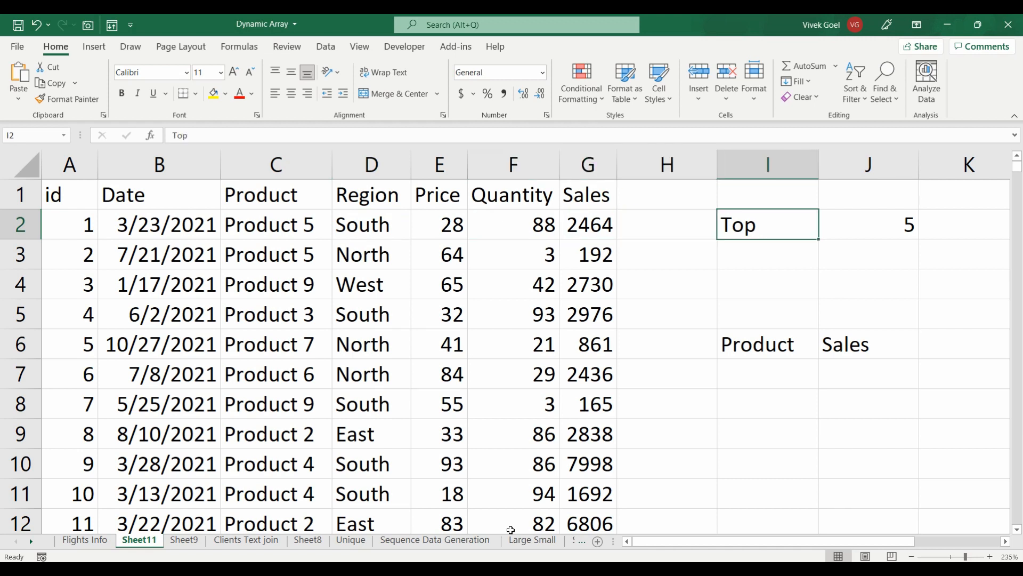
- Set the Top number in J2 to 2
key(Right)
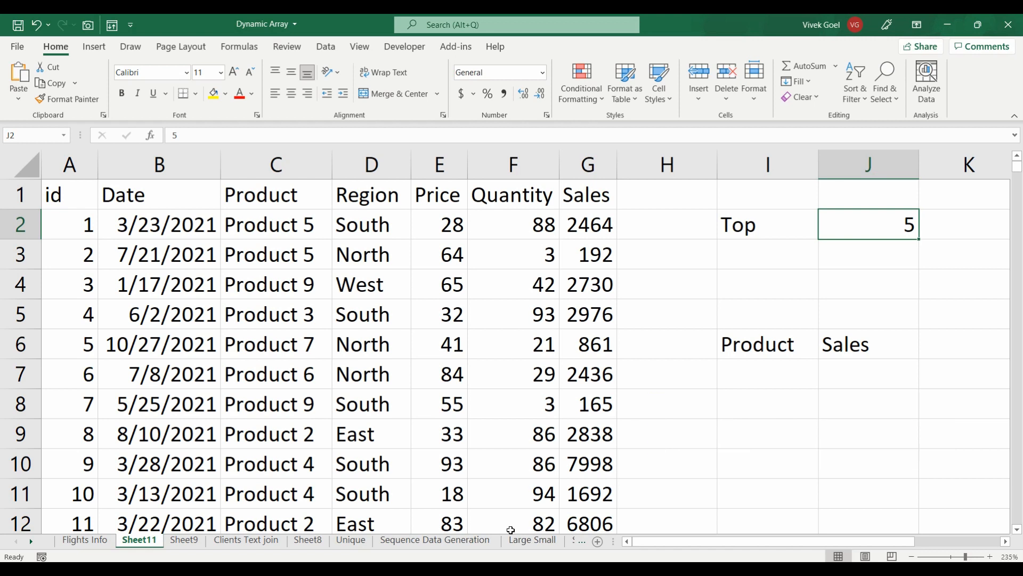
text(2)
key(Return)
key(Up)
key(Left)
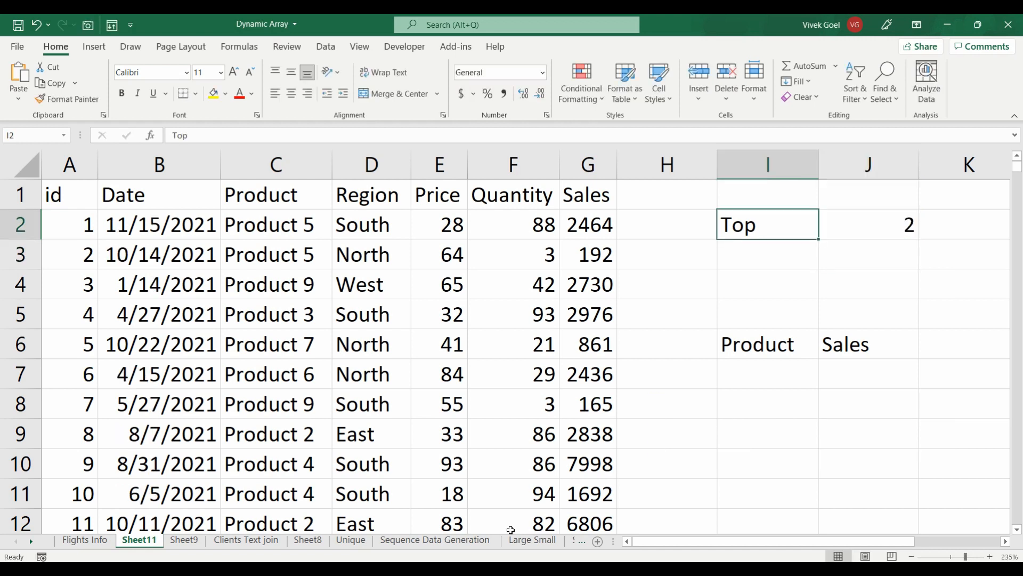
- Review the Top input area and the full extent of the sales data down to its last row
key(shift+Right)
key(shift+Down)
key(shift+Down)
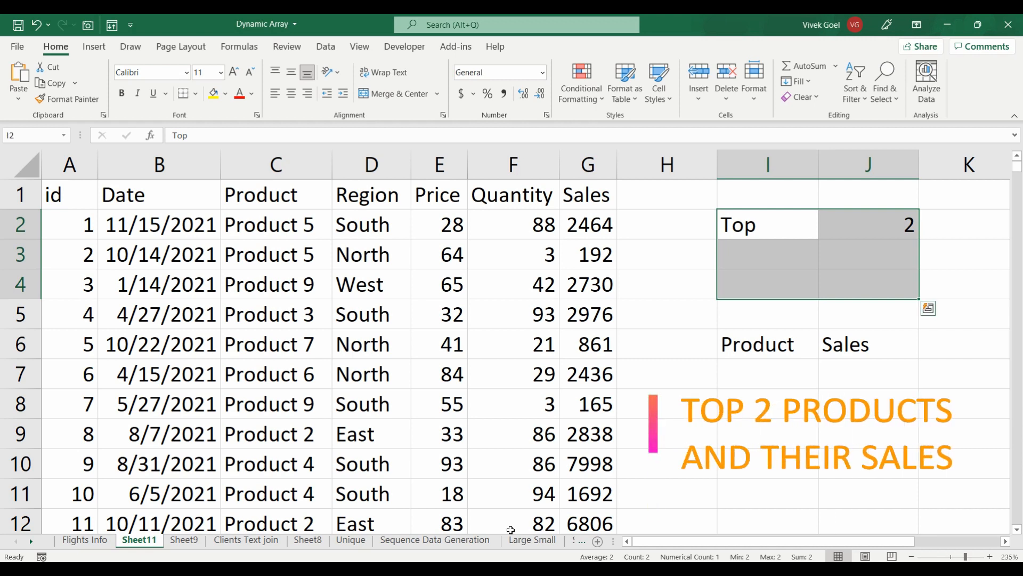
key(Left)
key(Right)
key(Right)
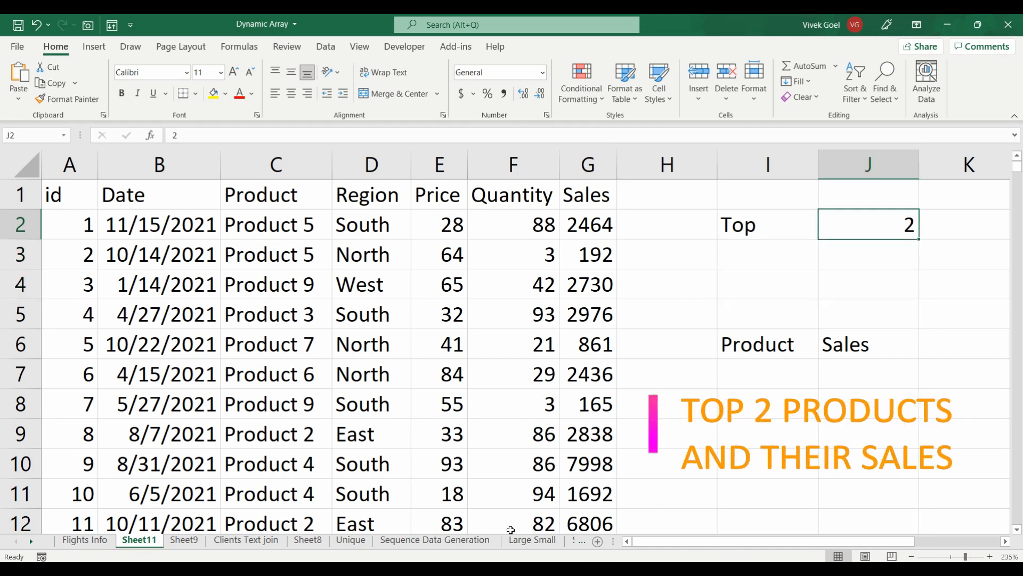
key(Left)
key(Left)
key(Left)
key(Left)
key(Left)
key(Left)
key(Left)
key(Left)
key(Left)
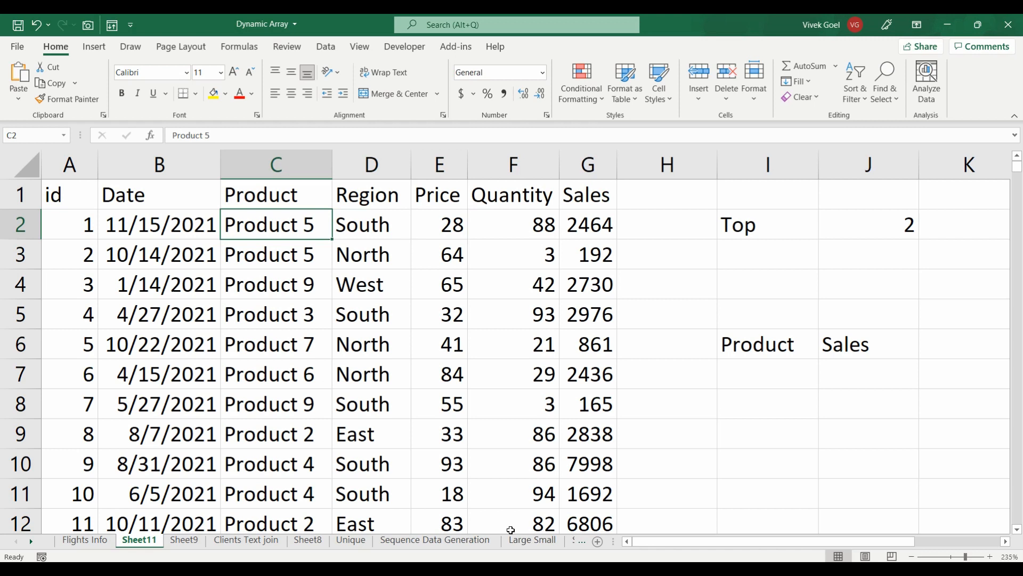
key(ctrl+shift+Right)
key(ctrl+shift+Down)
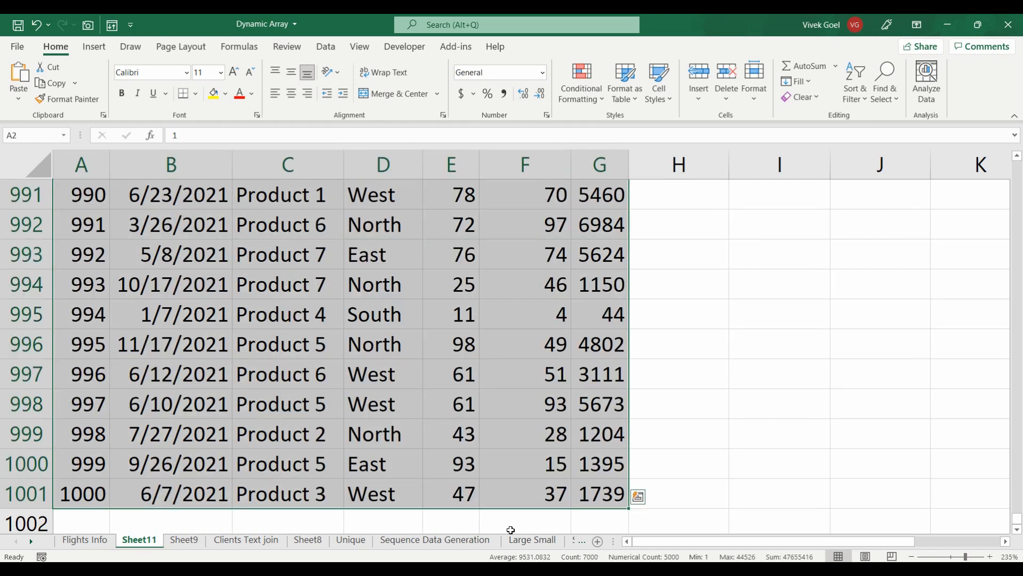
- Inspect the first entries of the Product column for repeated product names
key(ctrl+Home)
key(Right)
key(Right)
key(Left)
key(Down)
key(Down)
key(Down)
key(Down)
key(Down)
key(Up)
key(Up)
key(Up)
key(Right)
key(Up)
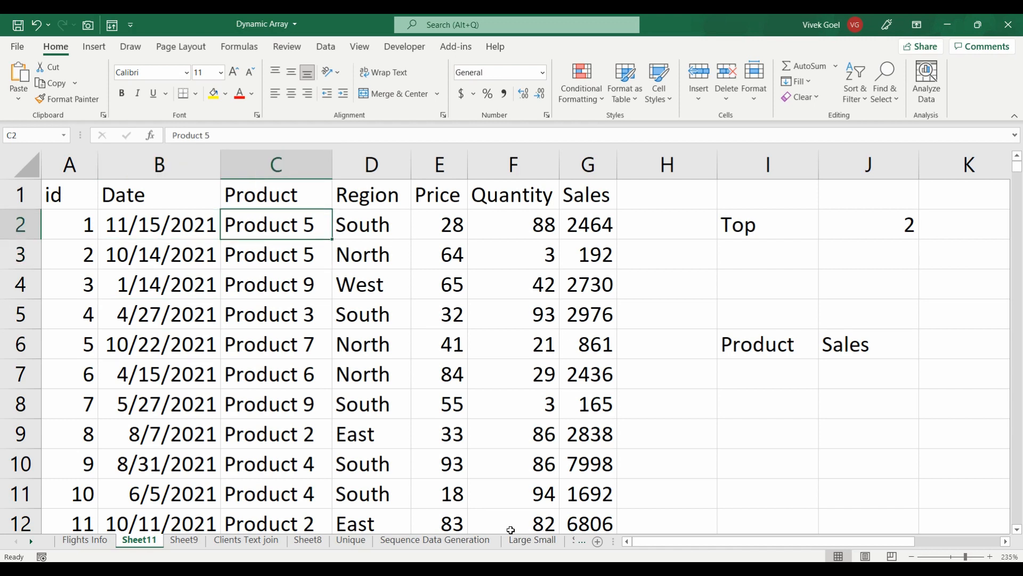
key(Down)
key(Down)
key(Down)
key(Up)
key(Up)
key(Up)
key(shift+Down)
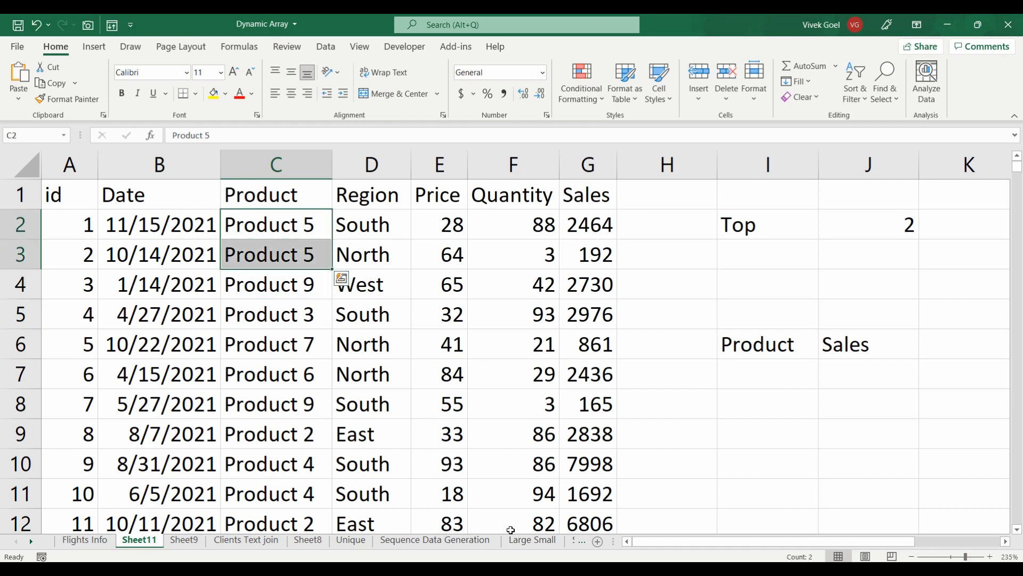
key(Down)
key(Down)
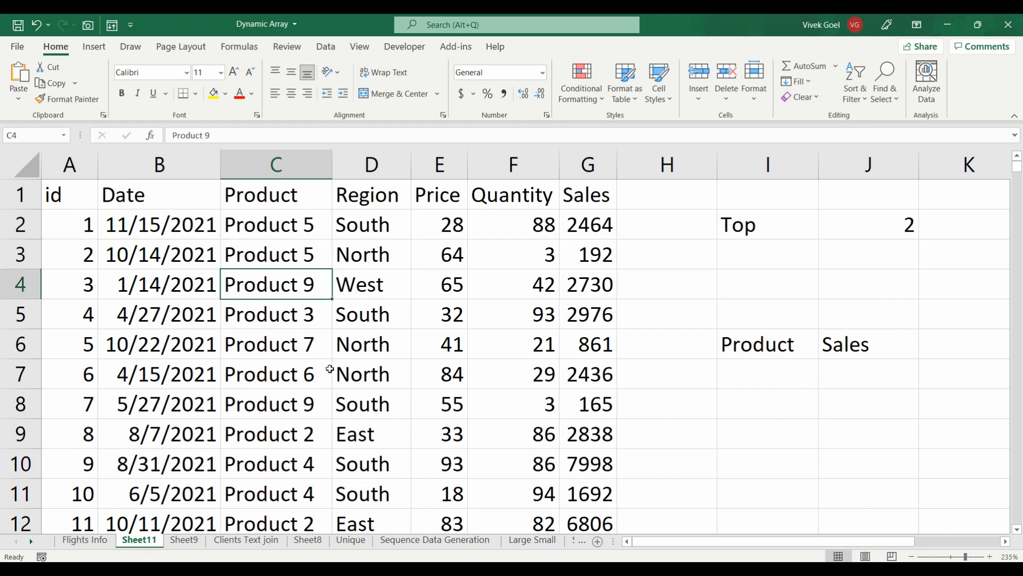
- Enter =UNIQUE(C2:C1001) in I7 under the Product heading to list each distinct product
click(728, 382)
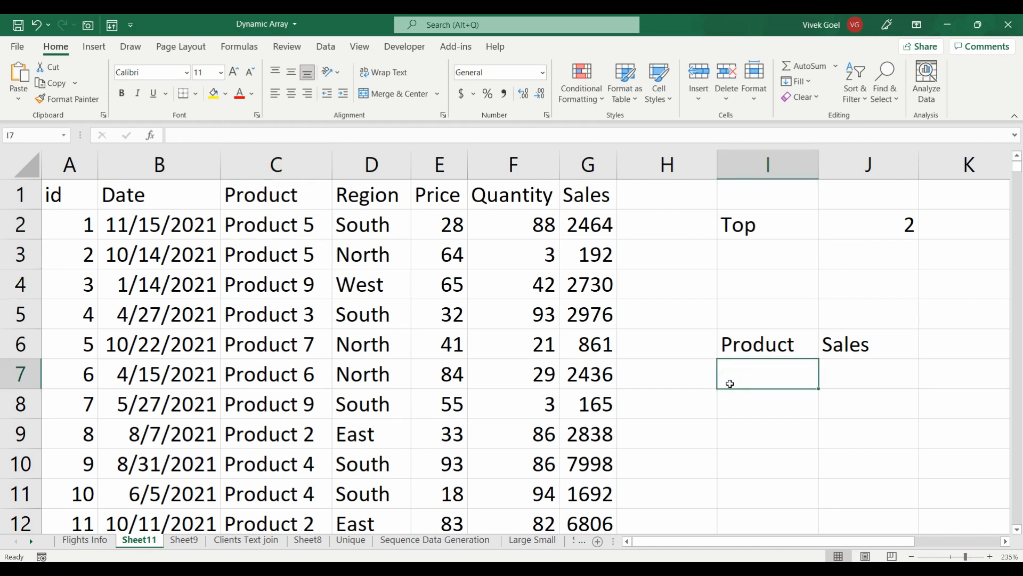
text(=uni)
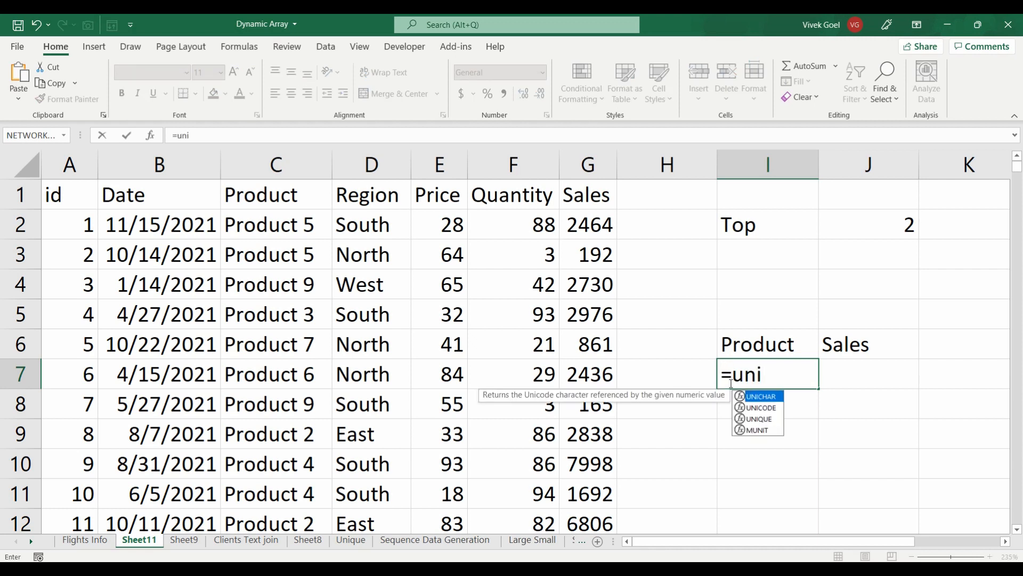
key(Down)
key(Down)
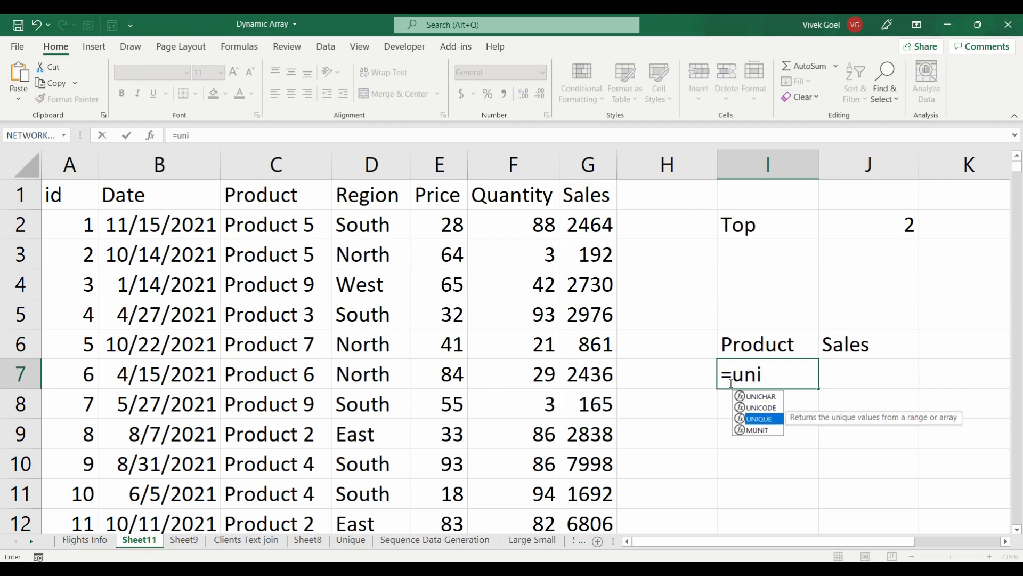
key(Tab)
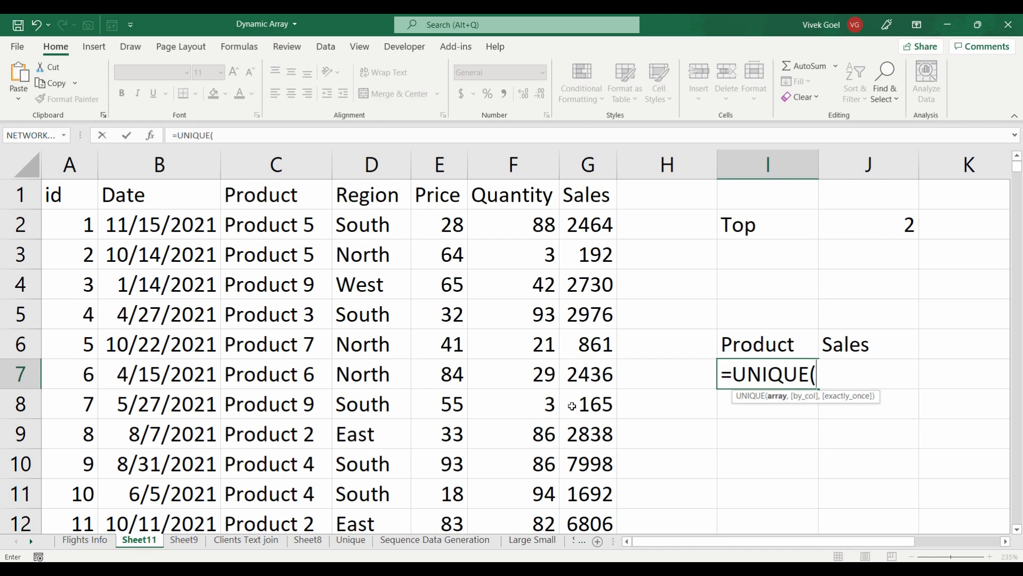
click(287, 226)
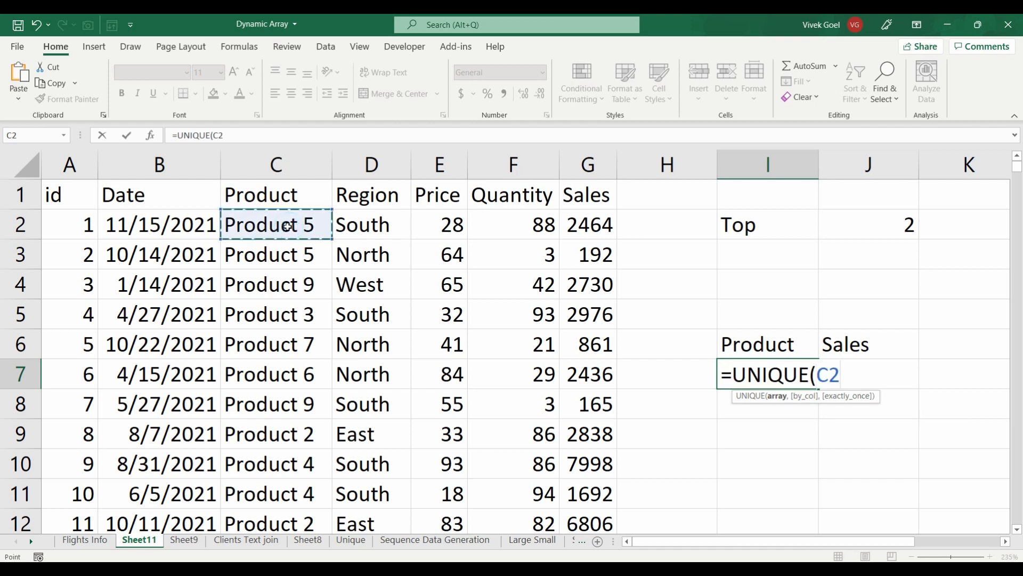
key(ctrl+shift+Down)
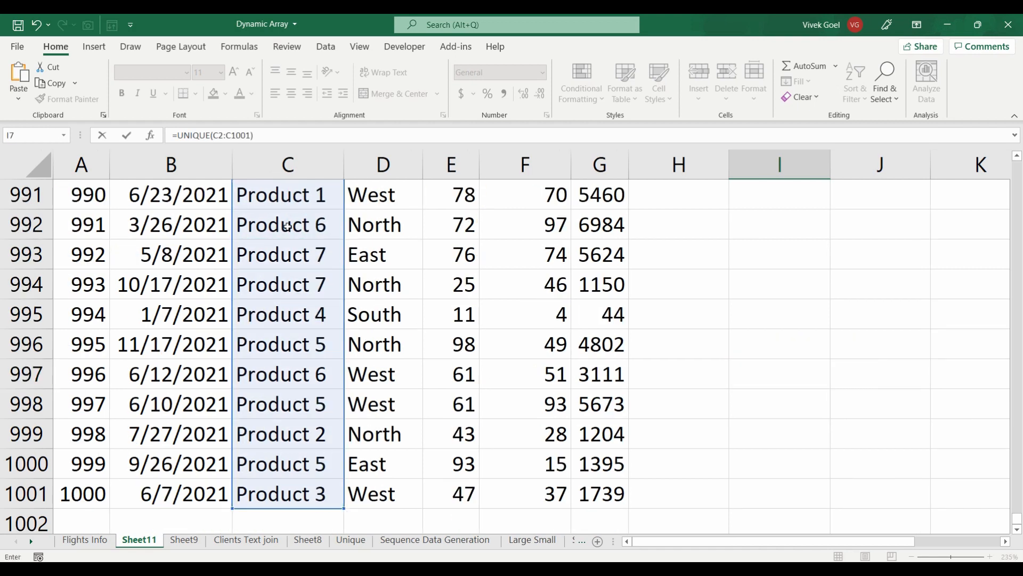
key(Return)
key(Up)
key(Up)
key(Down)
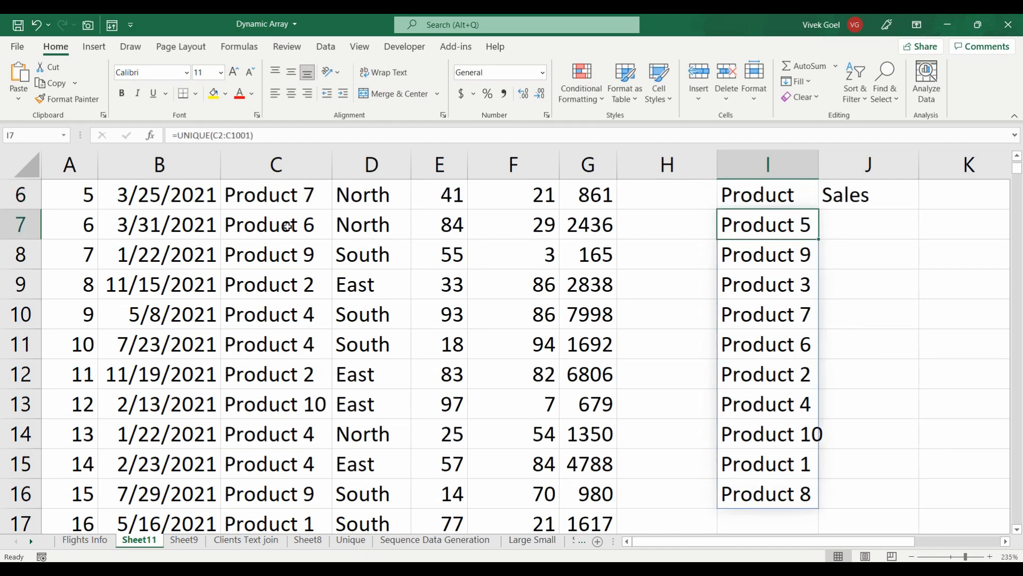
- Review the spilled list of distinct products below the Product heading in column I
key(shift+Down)
key(shift+Down)
key(shift+Down)
key(shift+Down)
key(shift+Down)
key(shift+Down)
key(shift+Down)
key(shift+Down)
key(shift+Down)
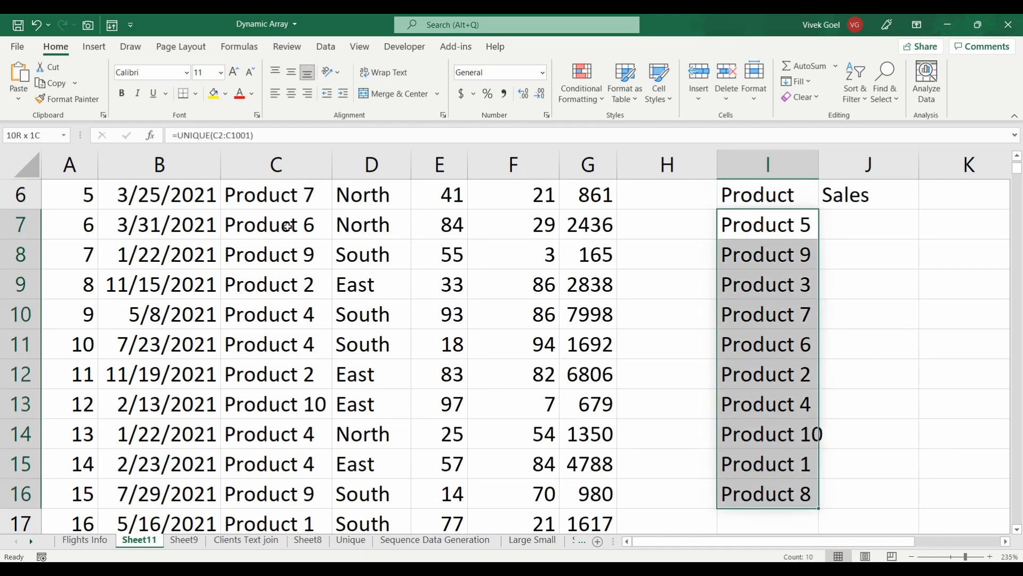
key(Up)
key(Up)
key(Down)
key(Down)
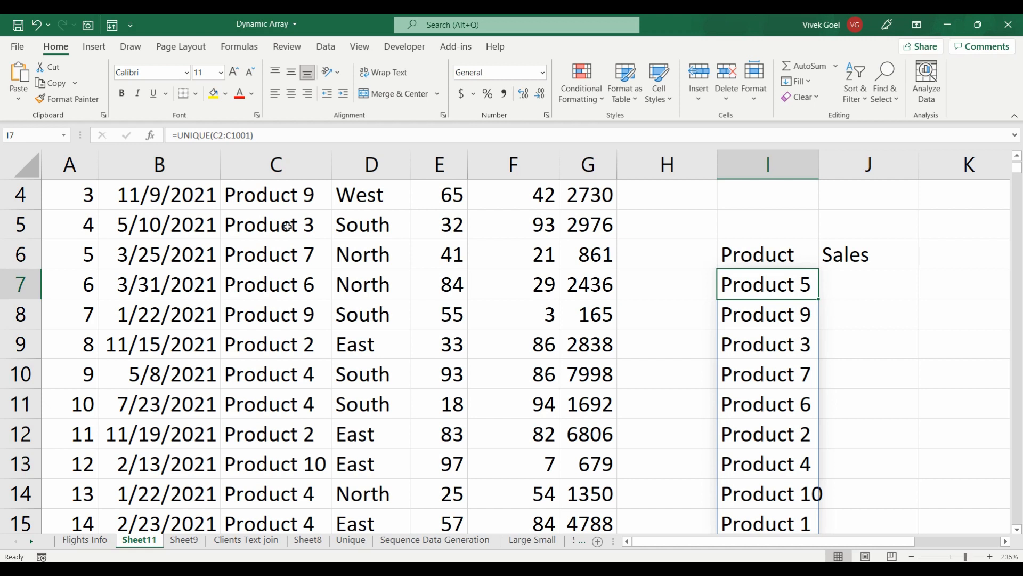
- Start a SUMIF formula in J7 with the product names in C2:C1001 as its range
key(Right)
text(=sumif)
key(Tab)
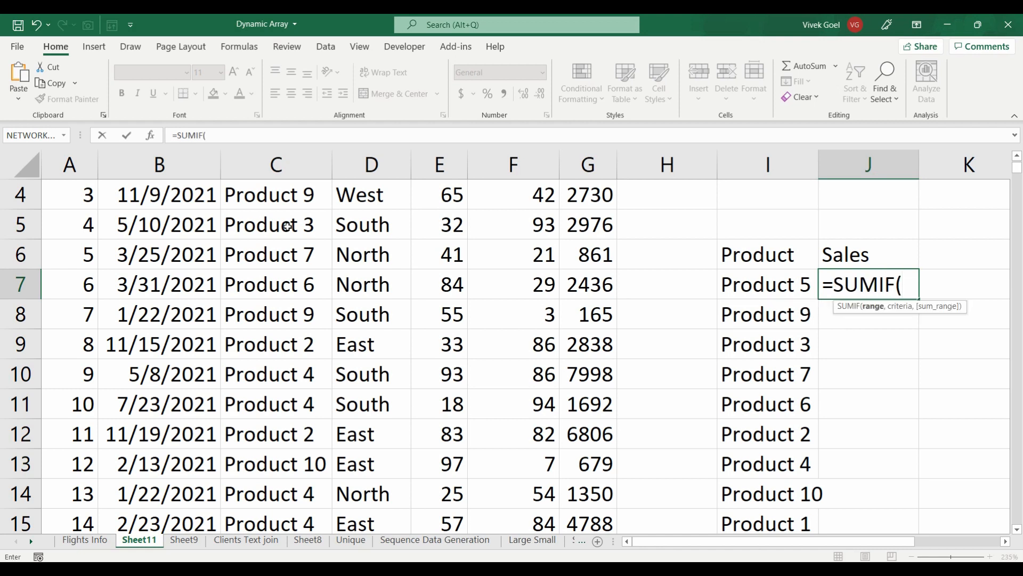
key(Left)
key(Left)
key(Left)
key(Left)
key(Left)
key(Left)
key(Up)
key(Up)
key(Up)
key(Up)
key(Up)
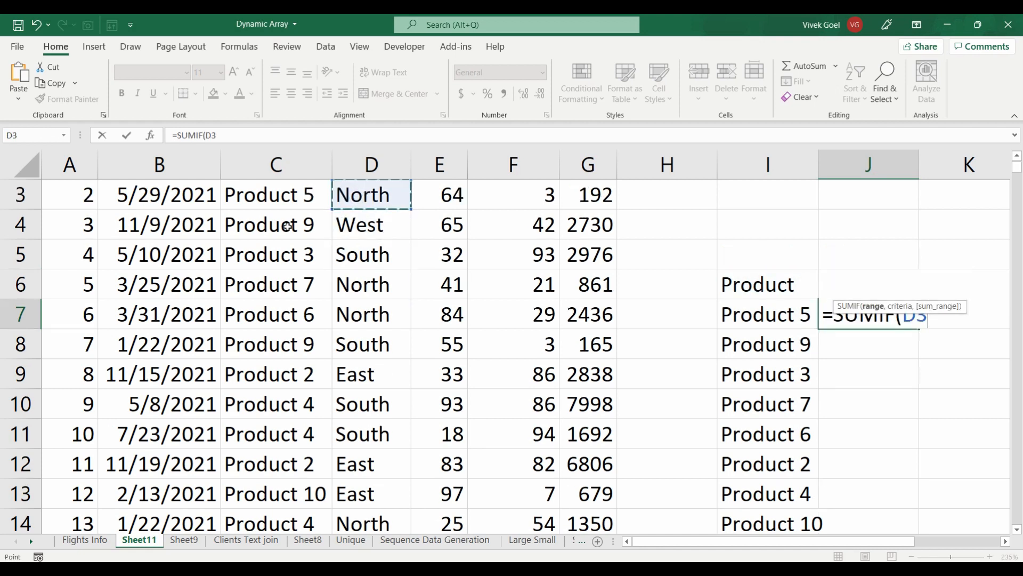
key(Left)
key(ctrl+shift+Down)
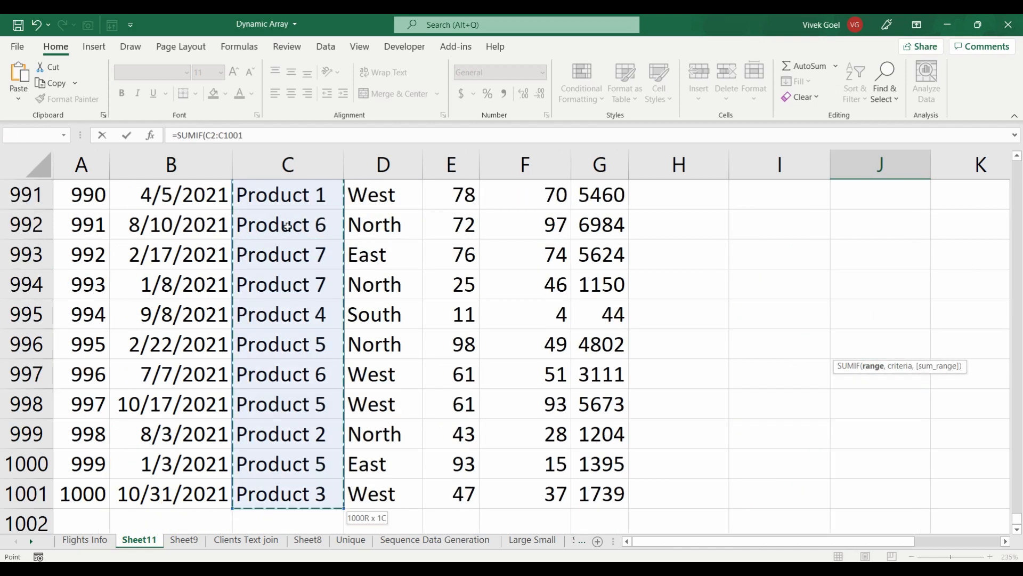
- Complete the SUMIF formula in J7 with I7 as the criteria and G2:G1001 as the sum range
text(,)
key(Left)
text(,)
key(Up)
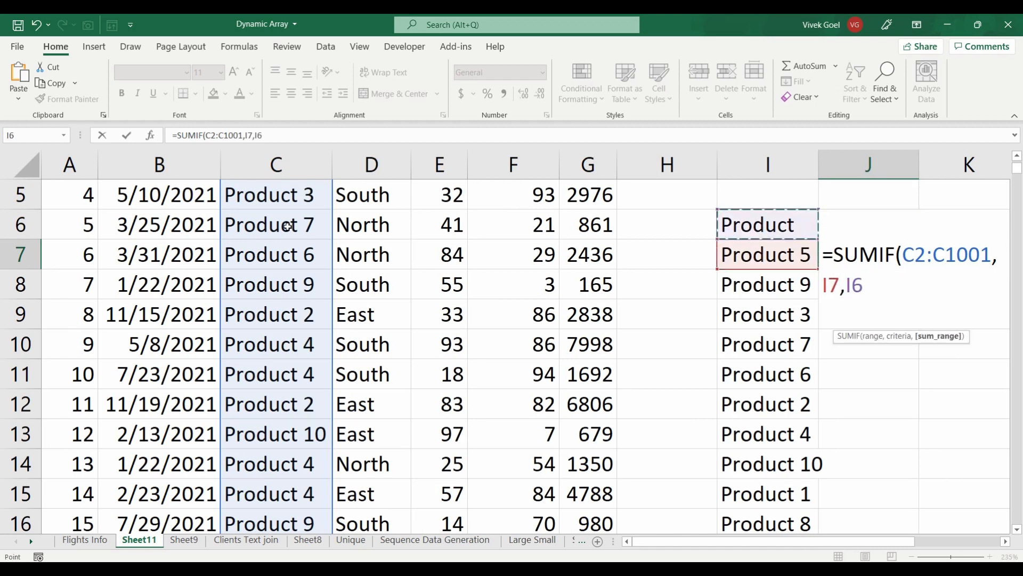
key(Left)
key(Left)
key(Up)
key(Up)
key(Up)
key(Up)
key(Up)
key(Down)
key(ctrl+shift+Down)
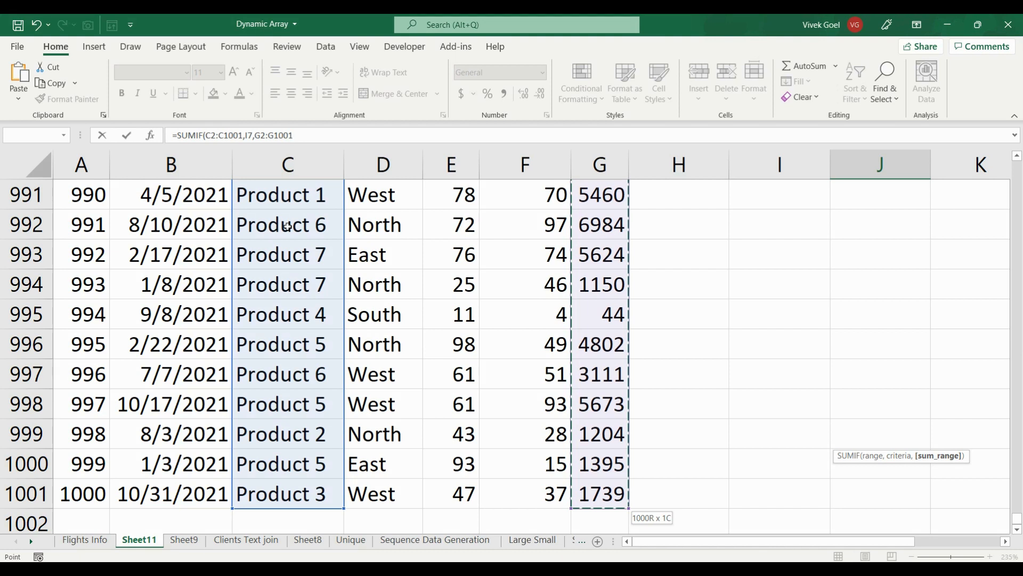
key(ctrl+Return)
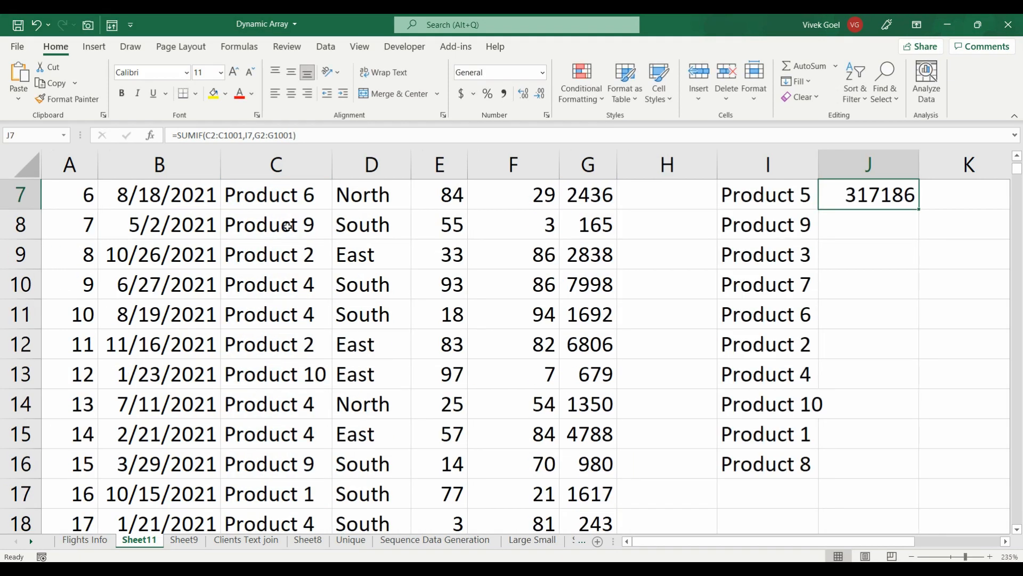
- Change the SUMIF criteria in J7 to the spill reference I7# so it covers all the listed products
scroll(743, 249, up, 1)
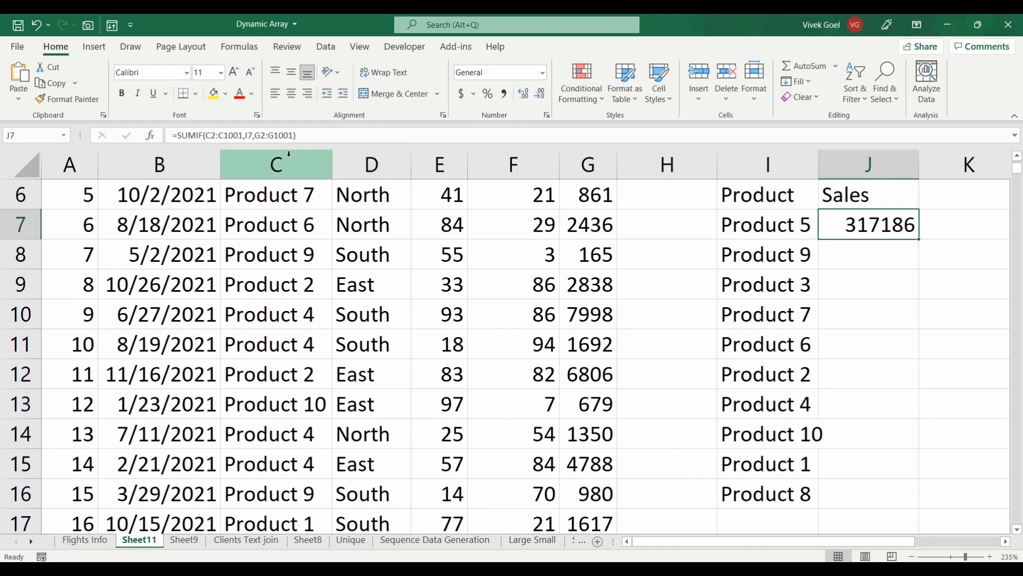
double_click(912, 224)
click(840, 257)
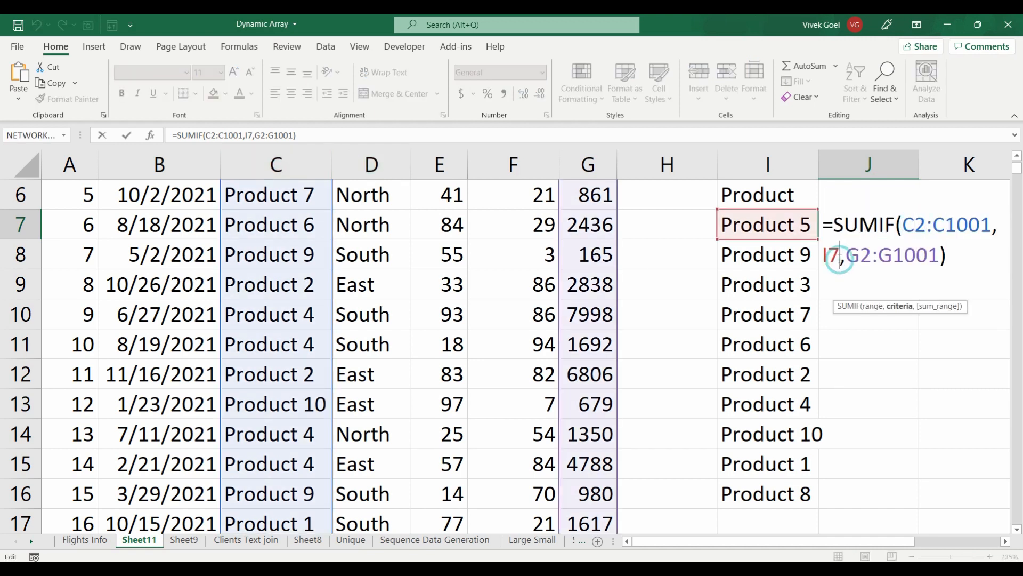
text(#)
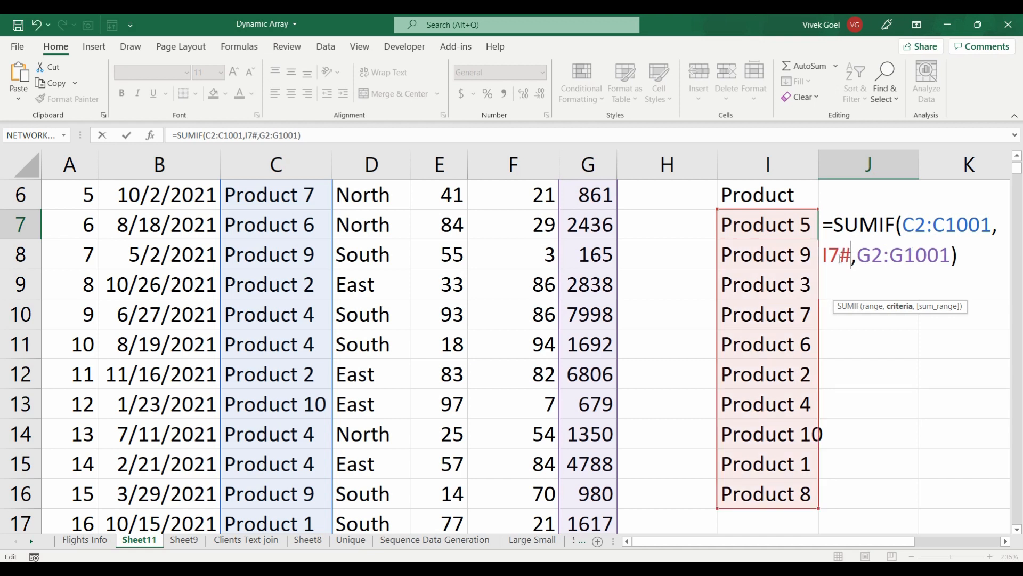
key(Return)
key(Up)
- Review the spilled sales totals in J7:J16 and the formulas behind both the Sales and Product columns
key(shift+Down)
key(shift+Down)
key(shift+Down)
key(shift+Down)
key(shift+Down)
key(shift+Down)
key(shift+Down)
key(shift+Down)
key(shift+Down)
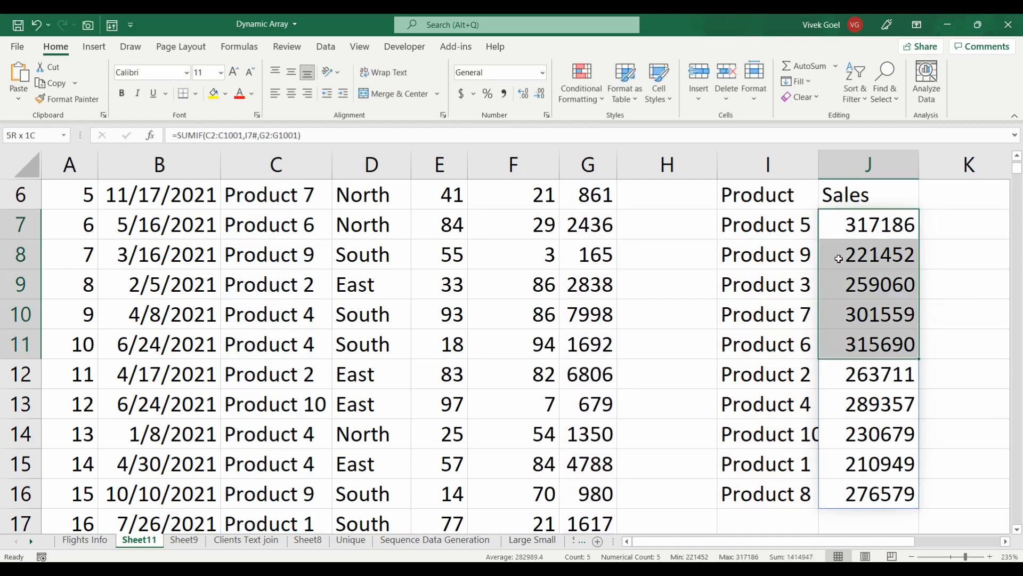
key(Left)
key(Right)
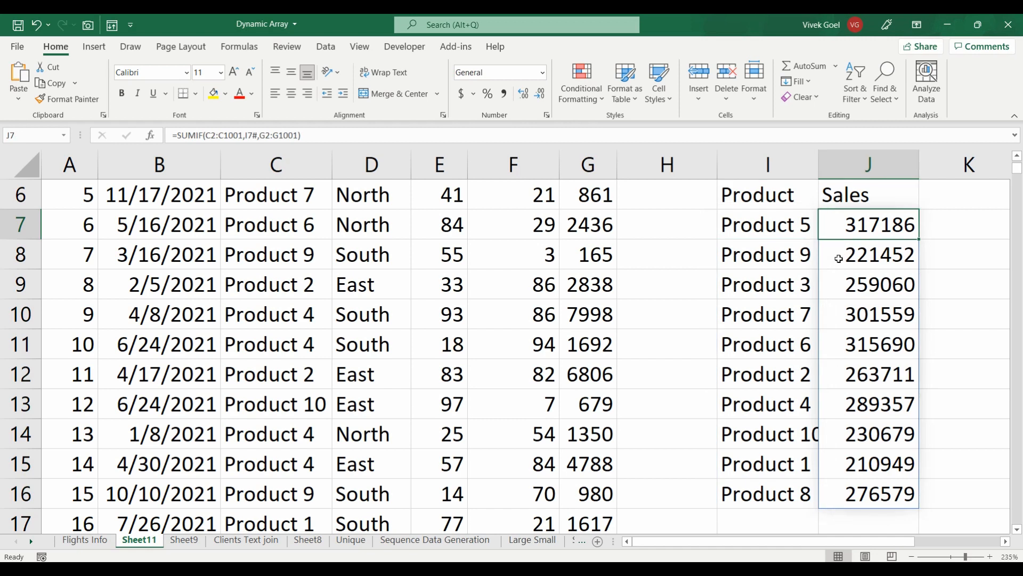
key(Down)
key(Down)
key(Down)
key(Down)
key(Down)
key(Down)
key(Down)
key(Down)
key(Down)
key(Up)
key(Up)
key(Up)
key(Up)
key(Up)
key(Up)
key(Up)
key(Up)
key(Up)
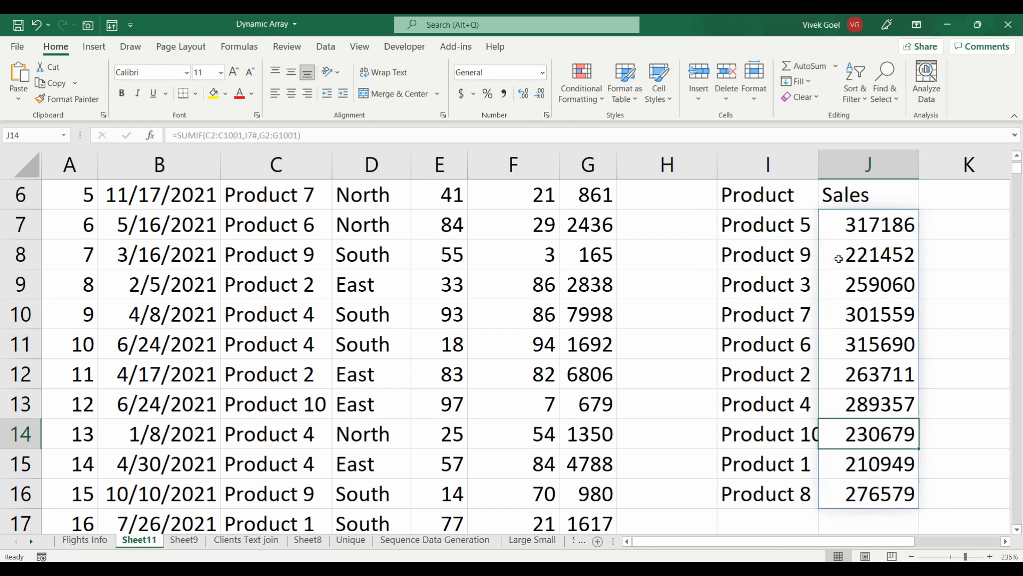
key(Down)
key(Down)
key(Down)
key(Down)
key(Down)
key(Down)
key(Down)
key(Up)
key(Up)
key(Up)
key(Up)
key(Up)
key(Up)
key(Up)
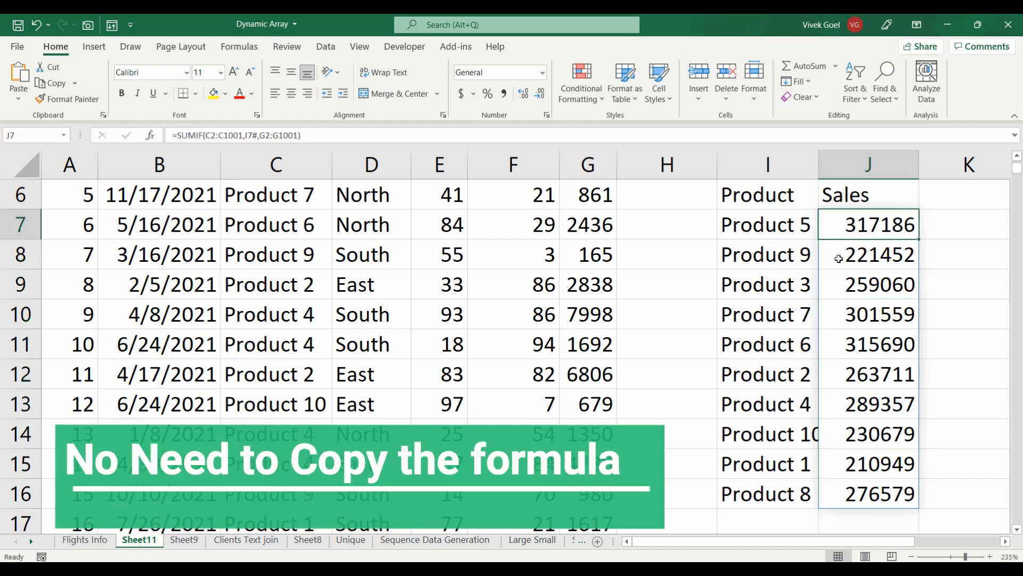
key(Left)
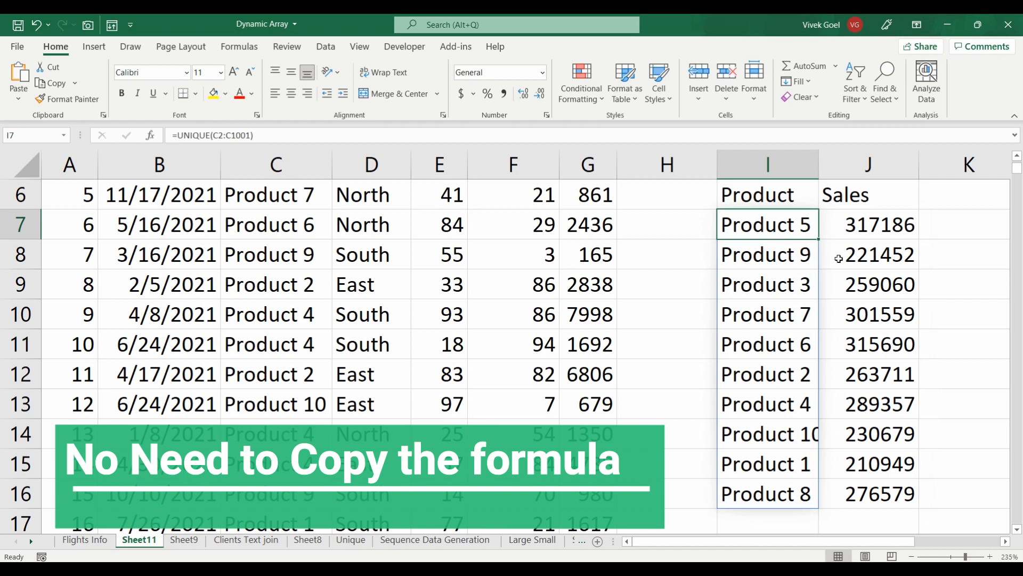
- Examine the spilled Sales totals in J7:J16 and the unique products in I7:I16 with their source formulas
key(shift+Right)
key(shift+Left)
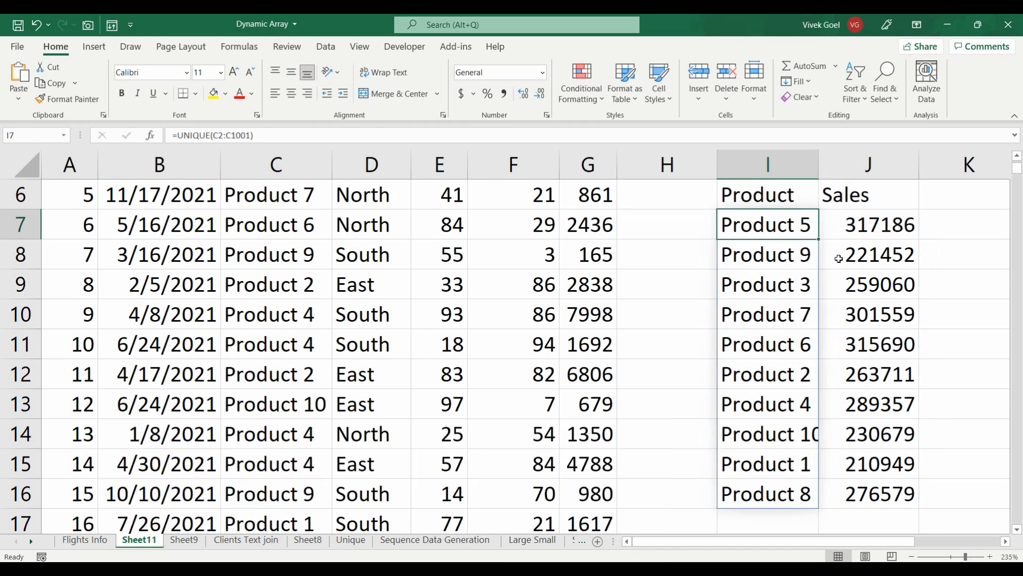
key(Right)
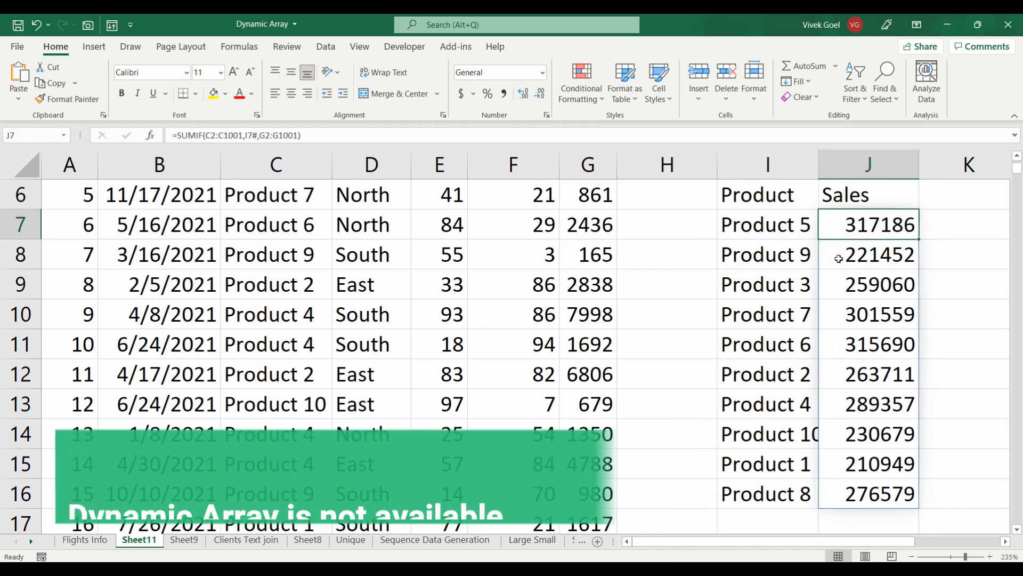
key(shift+Down)
key(shift+Down)
key(shift+Down)
key(shift+Down)
key(shift+Down)
key(shift+Down)
key(shift+Down)
key(shift+Down)
key(shift+Down)
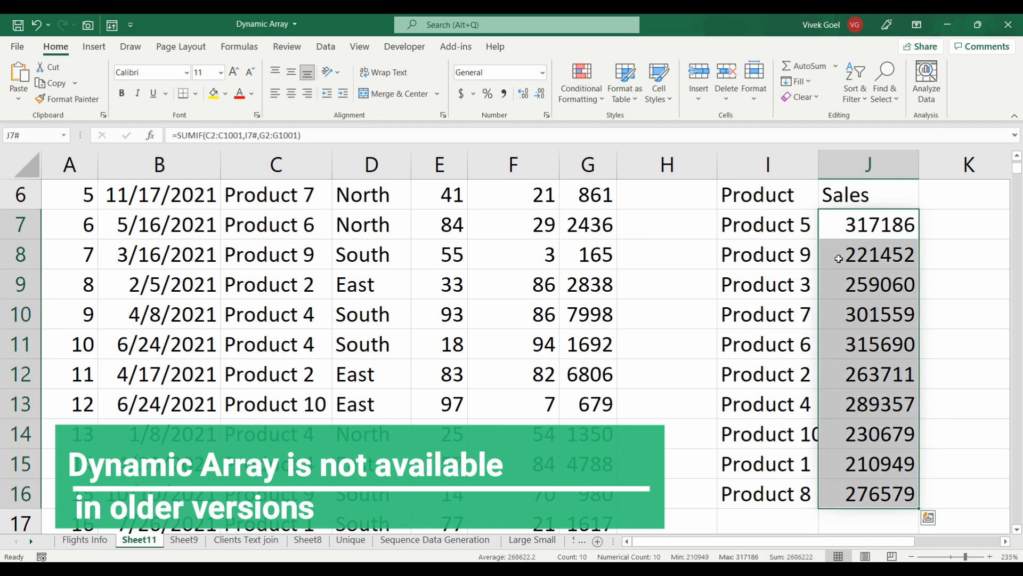
key(Left)
key(shift+Down)
key(shift+Down)
key(shift+Down)
key(shift+Down)
key(shift+Down)
key(shift+Down)
key(shift+Down)
key(shift+Down)
key(shift+Down)
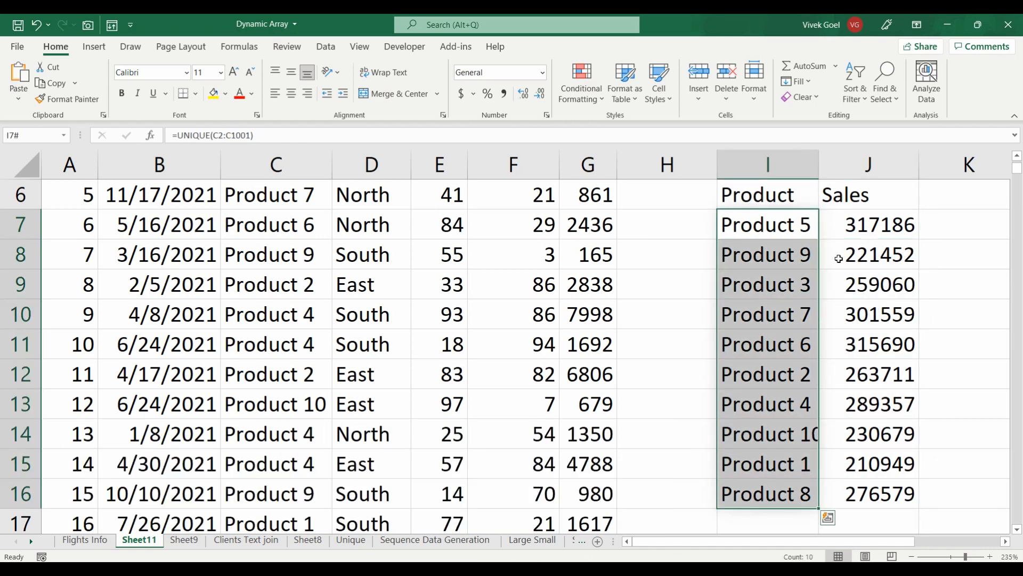
- Inspect the SUMIF formula in J7 and the ranges it references, leaving it unedited
key(Up)
key(Up)
key(Up)
key(Down)
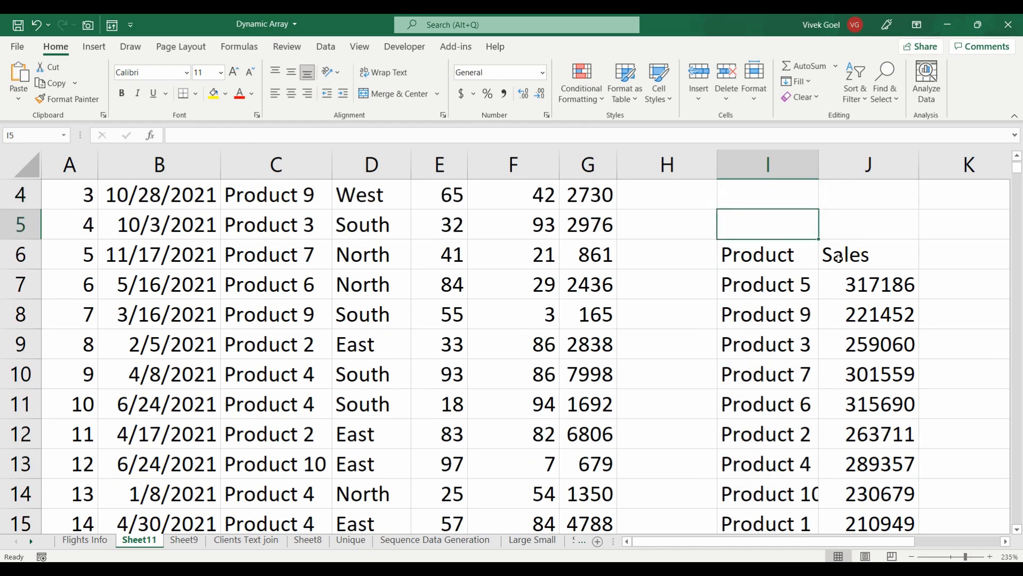
key(Down)
key(Down)
key(Right)
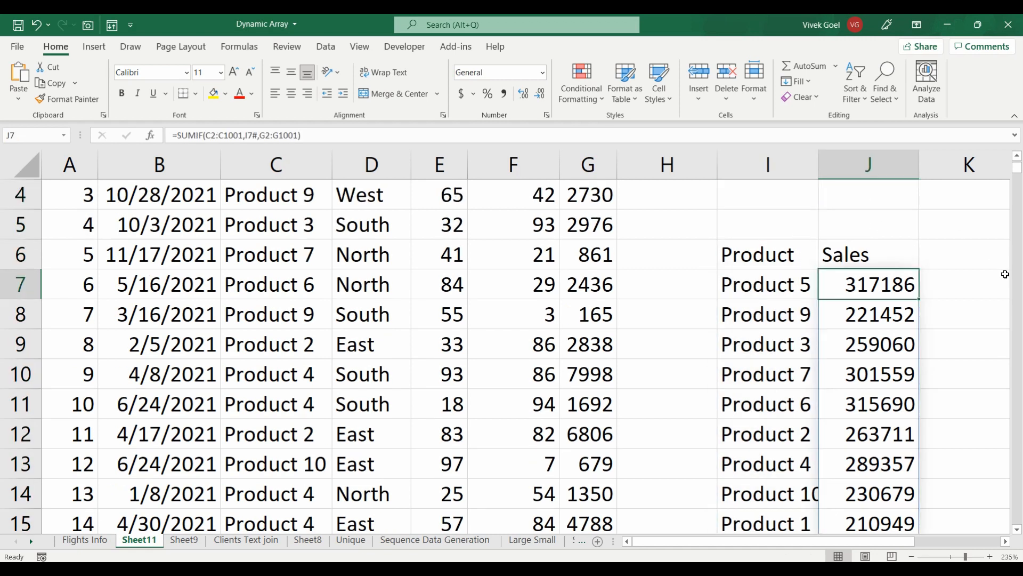
double_click(911, 281)
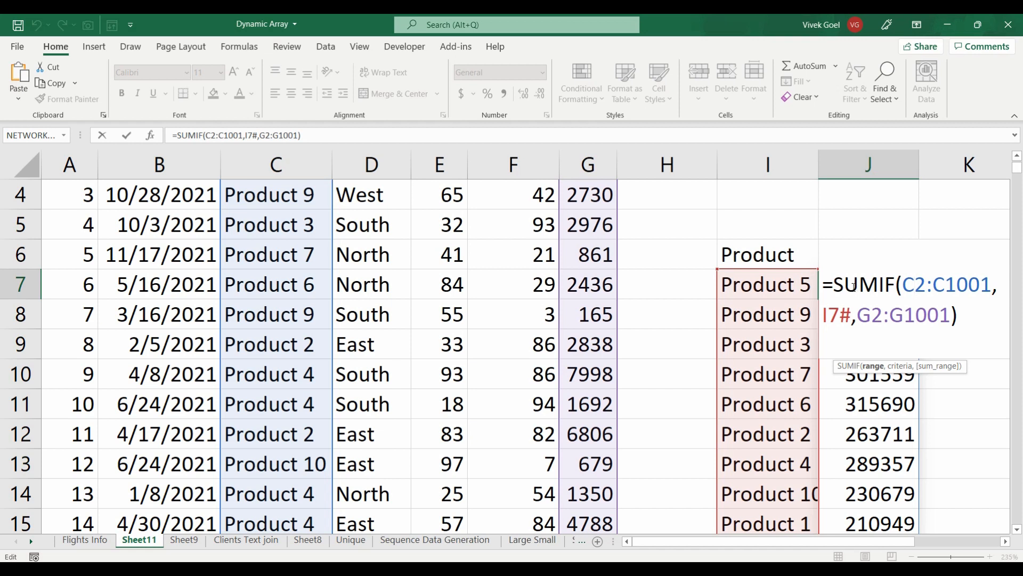
key(Escape)
key(Up)
key(Up)
key(Down)
key(Down)
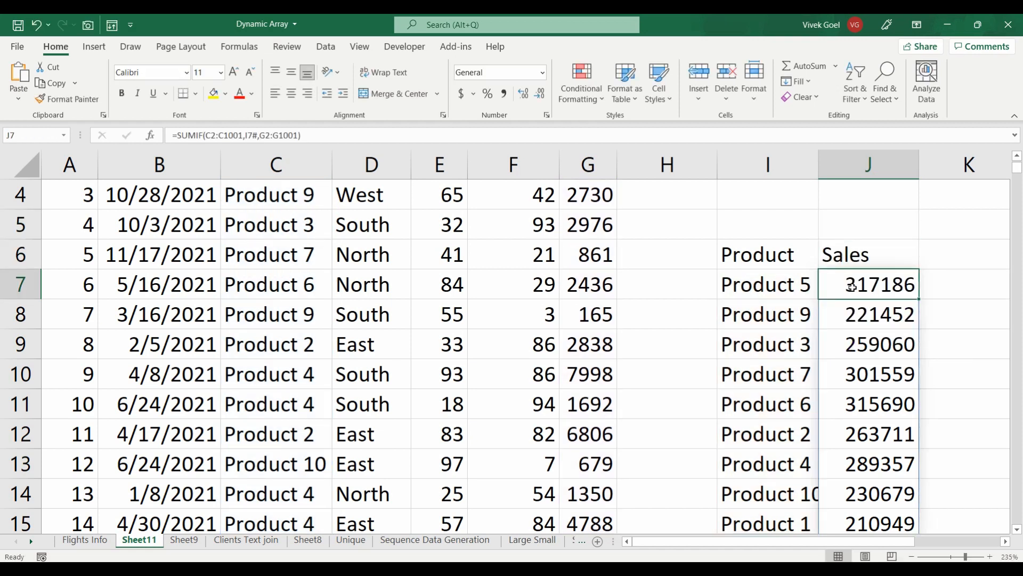
- Look through the product list and its sales totals in the spilled summary starting at I7
key(Left)
key(shift+Right)
key(shift+Down)
key(shift+Down)
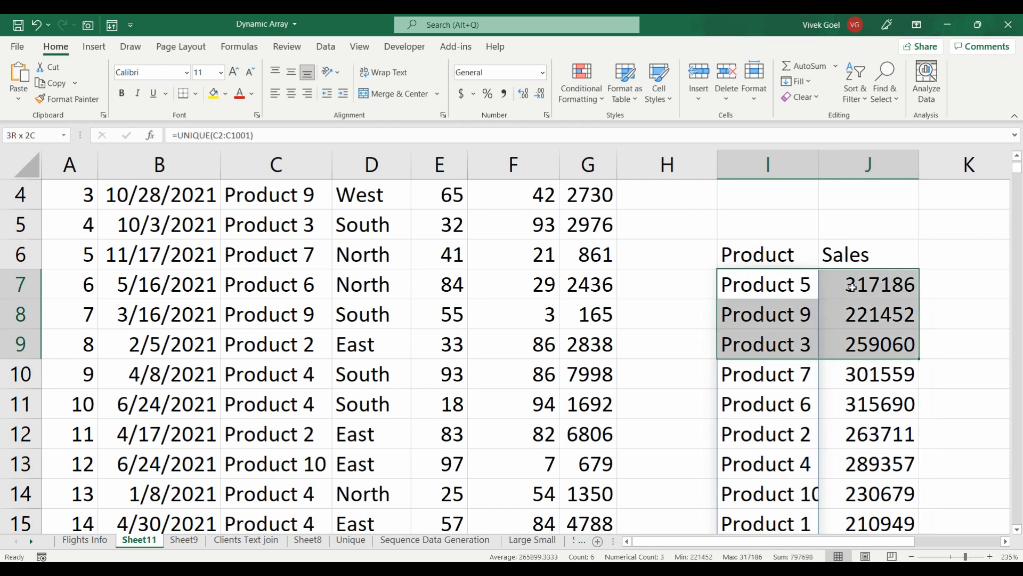
key(shift+Down)
key(shift+Down)
key(shift+Down)
key(shift+Down)
key(shift+Down)
key(shift+Down)
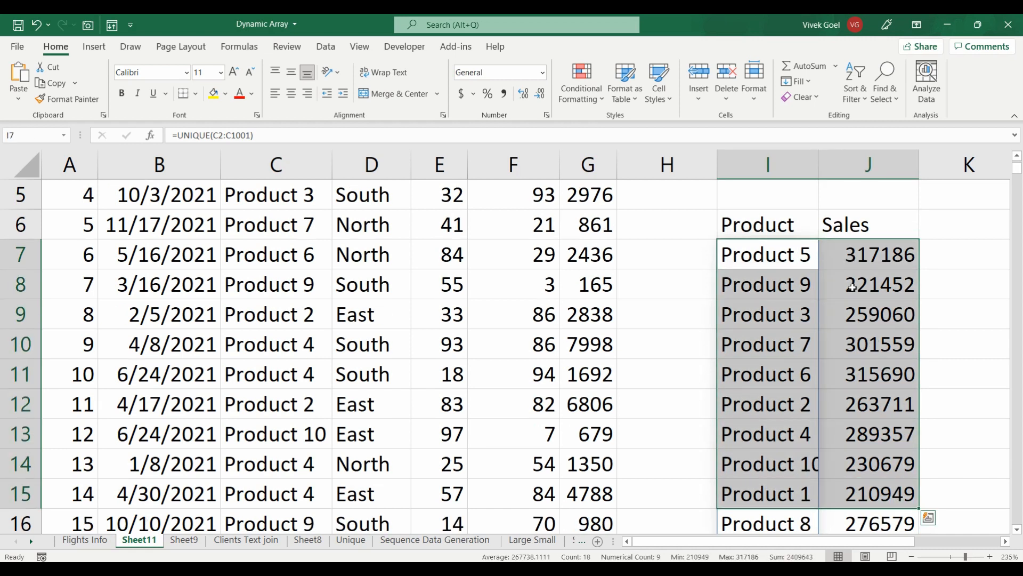
key(Down)
key(Up)
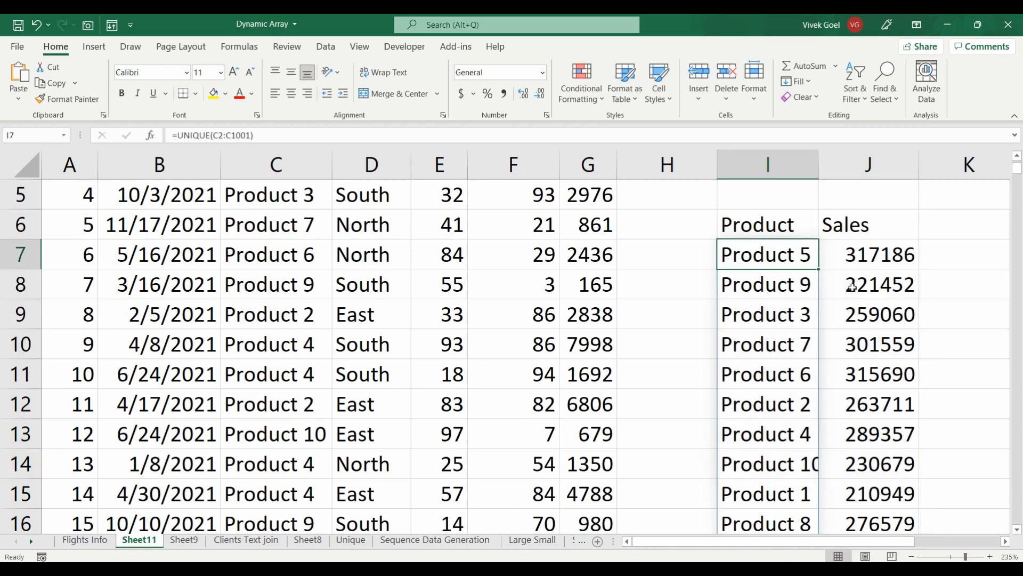
key(Down)
key(Down)
key(Down)
key(Down)
key(Down)
key(Down)
key(Down)
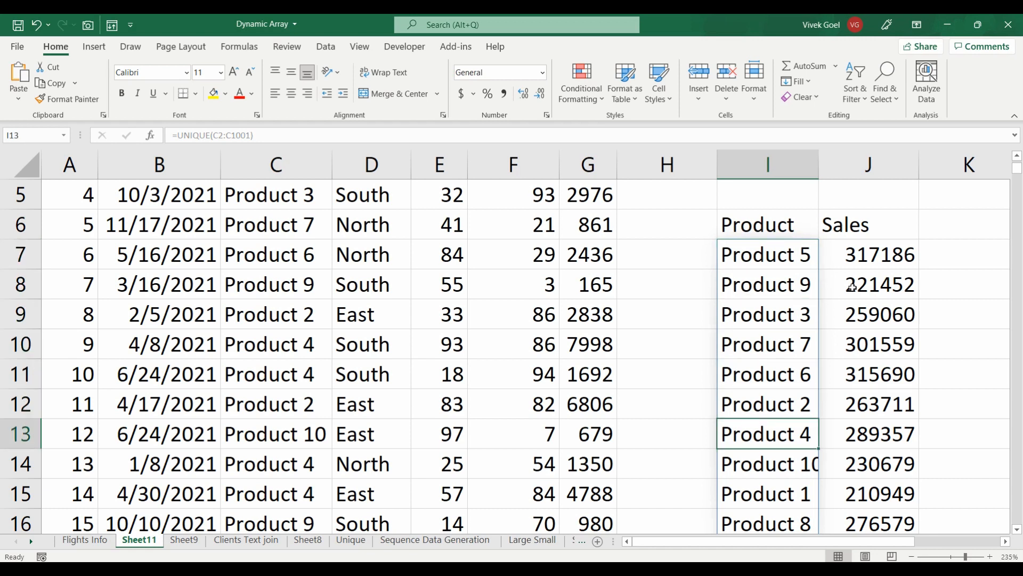
key(Up)
key(Up)
key(Up)
key(Up)
key(Up)
key(Up)
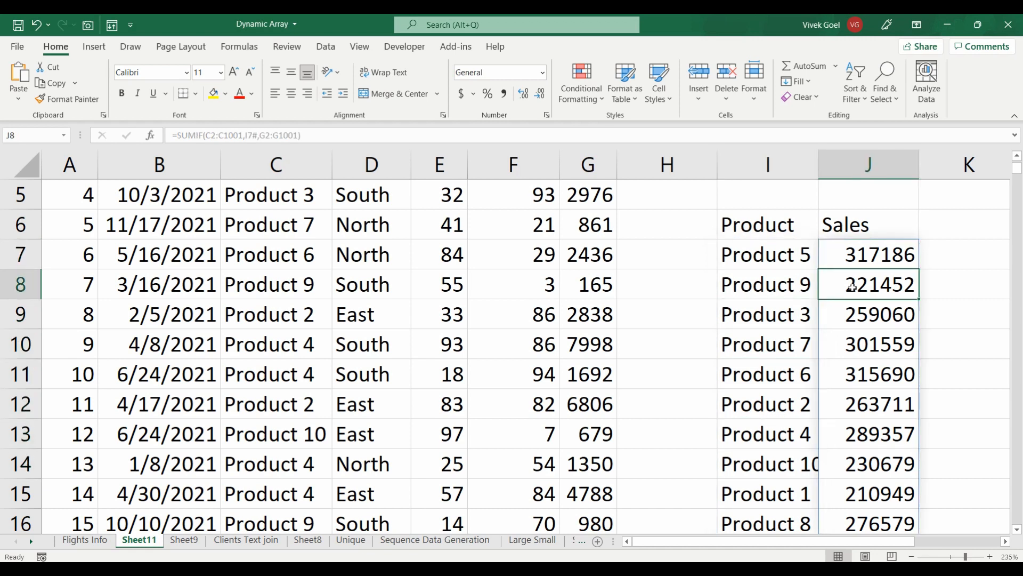
key(Right)
key(Right)
key(Right)
key(Up)
key(Right)
key(Right)
key(Left)
key(Left)
text(=filte)
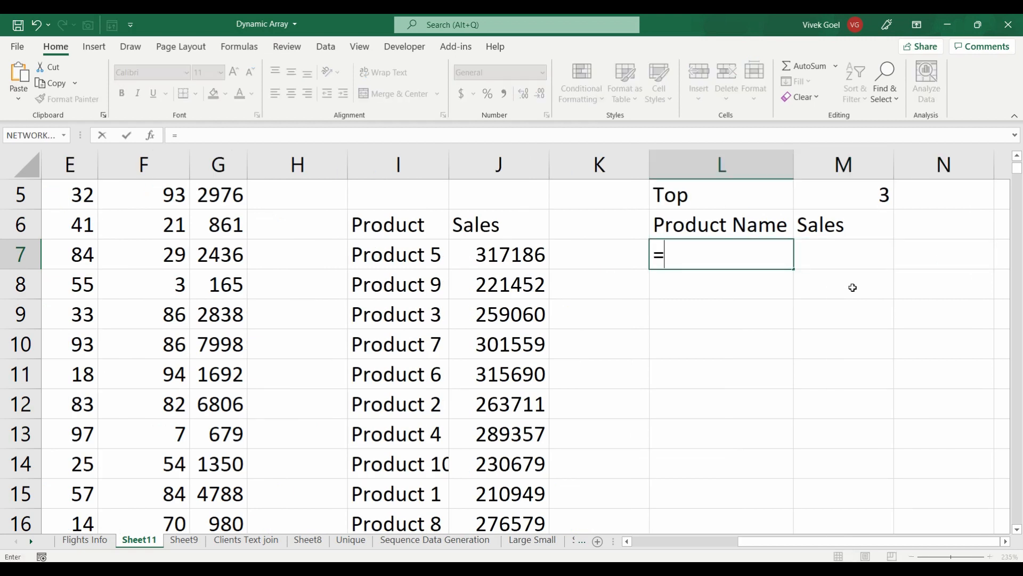
key(Tab)
key(Left)
key(Left)
key(Left)
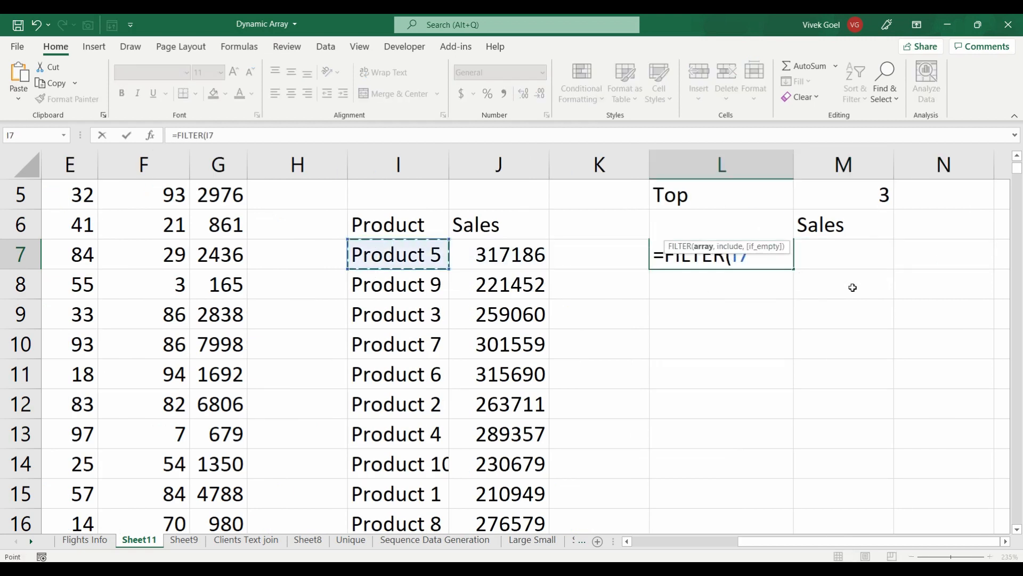
text(#)
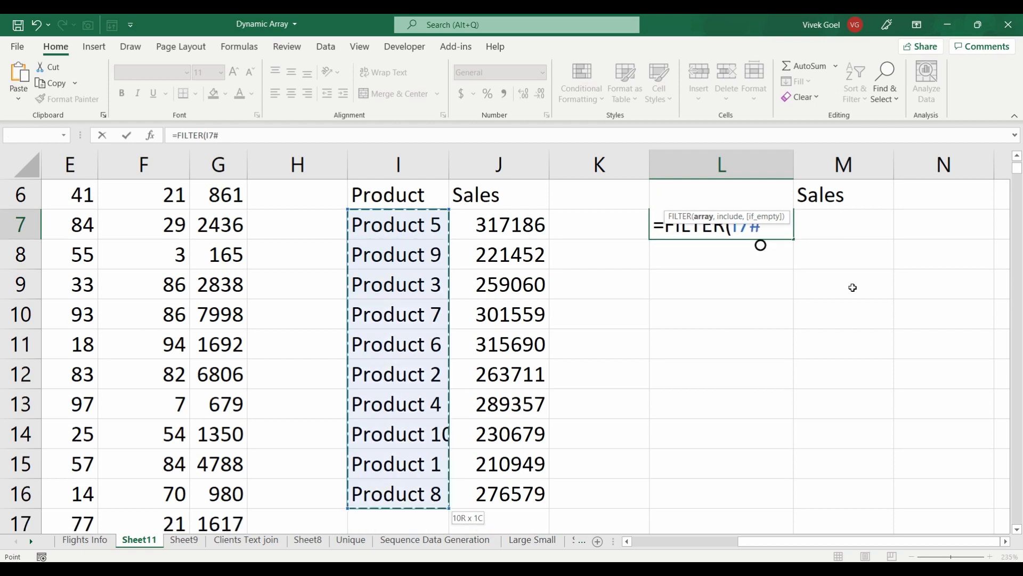
text(,)
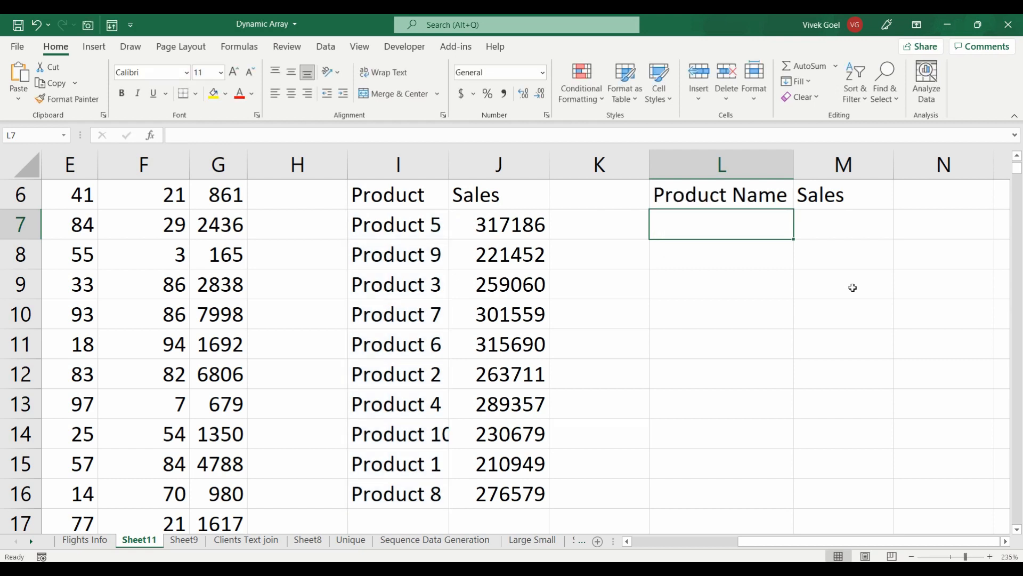
text(=)
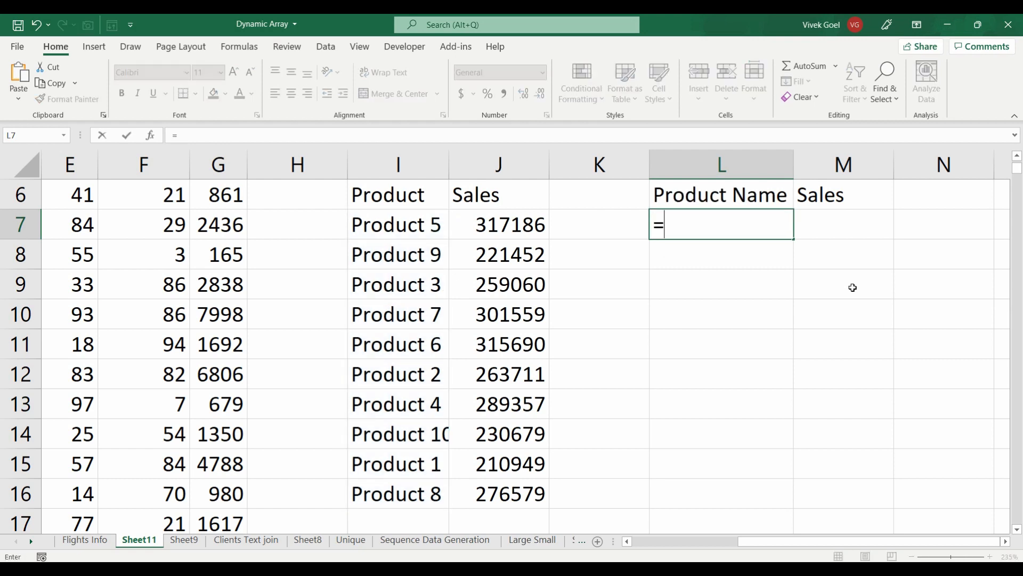
text(large)
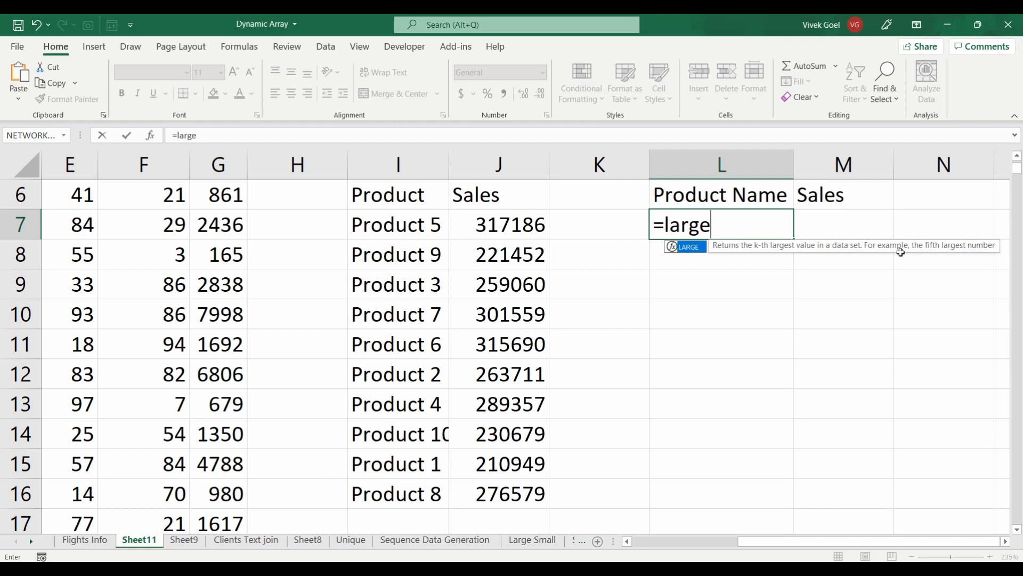
key(Escape)
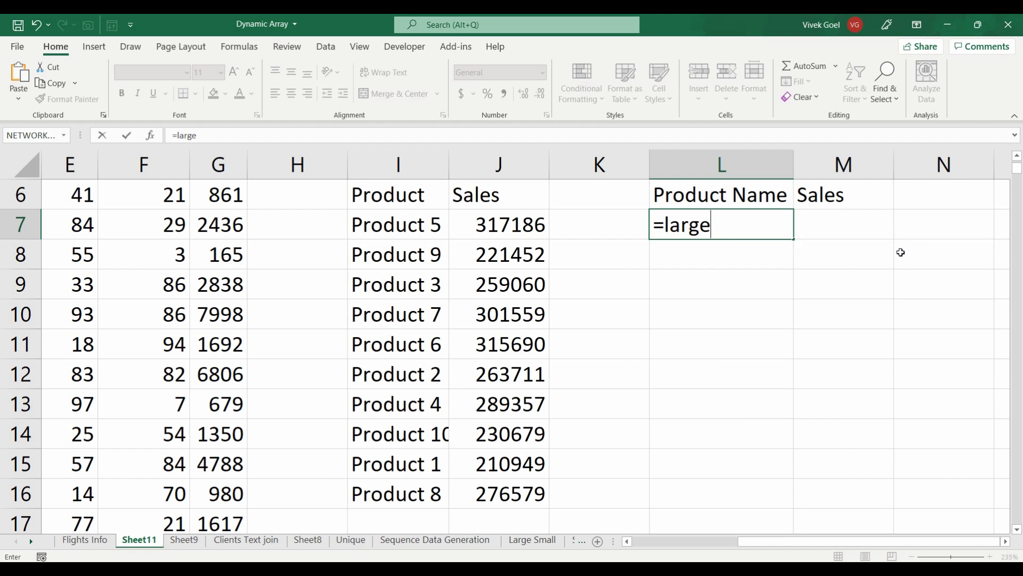
key(Escape)
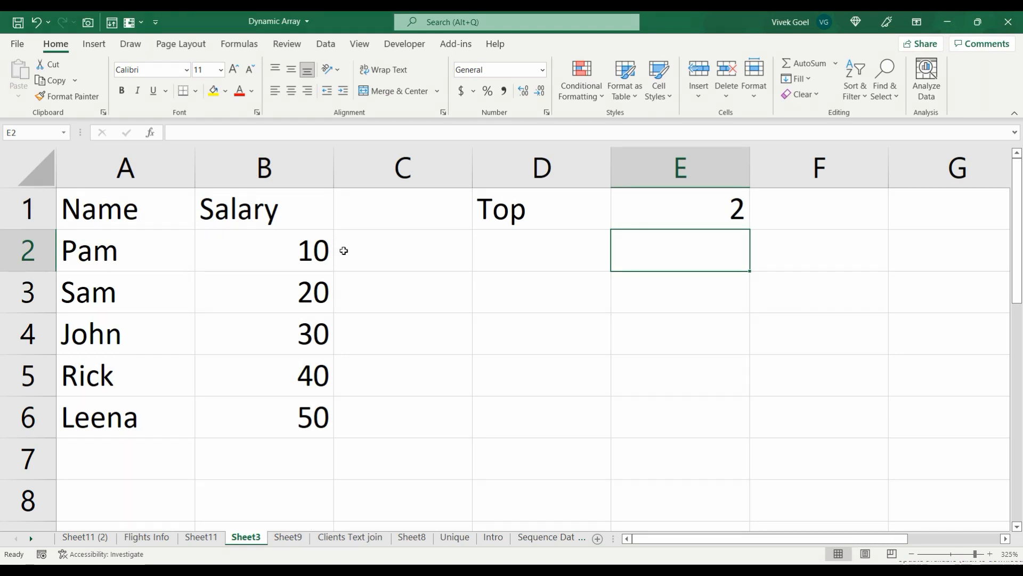
- Examine the sample names and salaries in A2:B6 on Sheet3, including the Salary column on its own
key(Left)
key(Left)
key(Left)
key(Left)
key(Up)
key(Down)
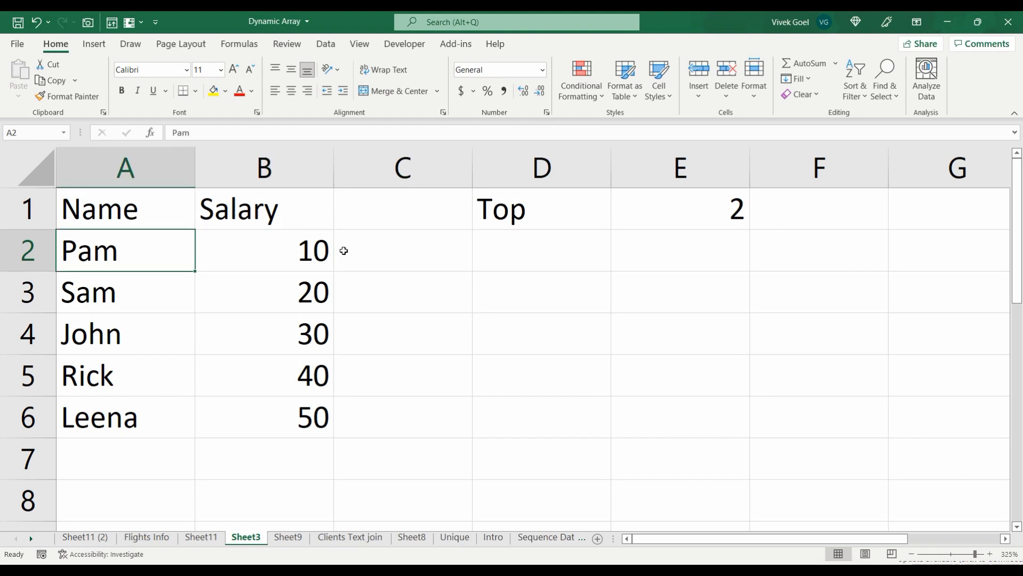
key(shift+Right)
key(ctrl+shift+Down)
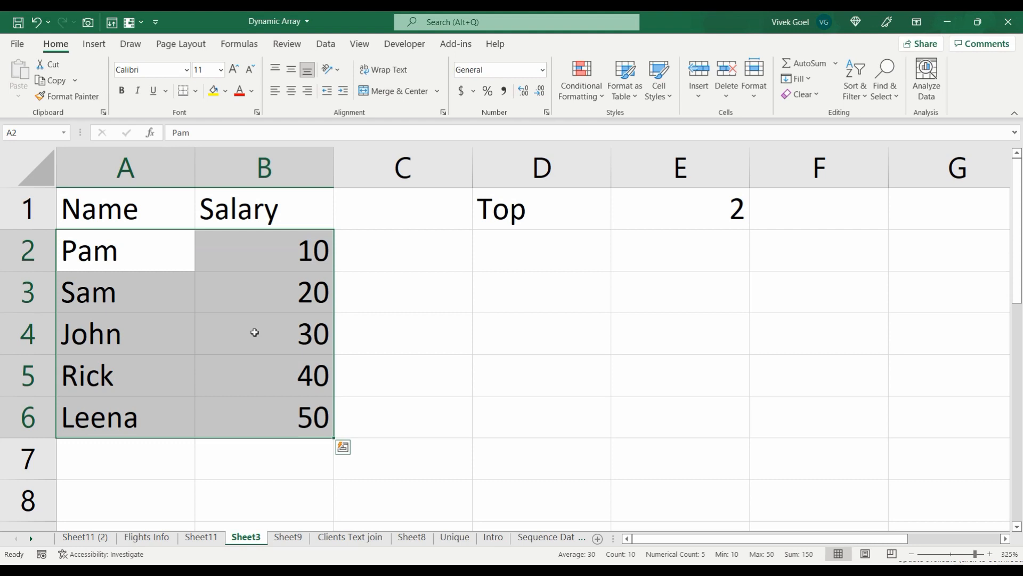
click(562, 290)
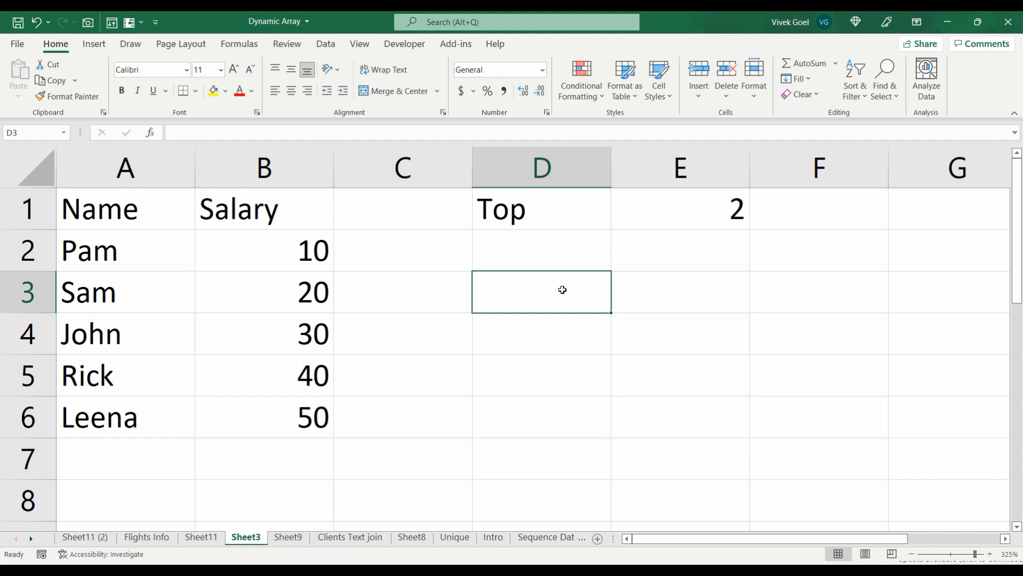
drag(293, 262, 297, 405)
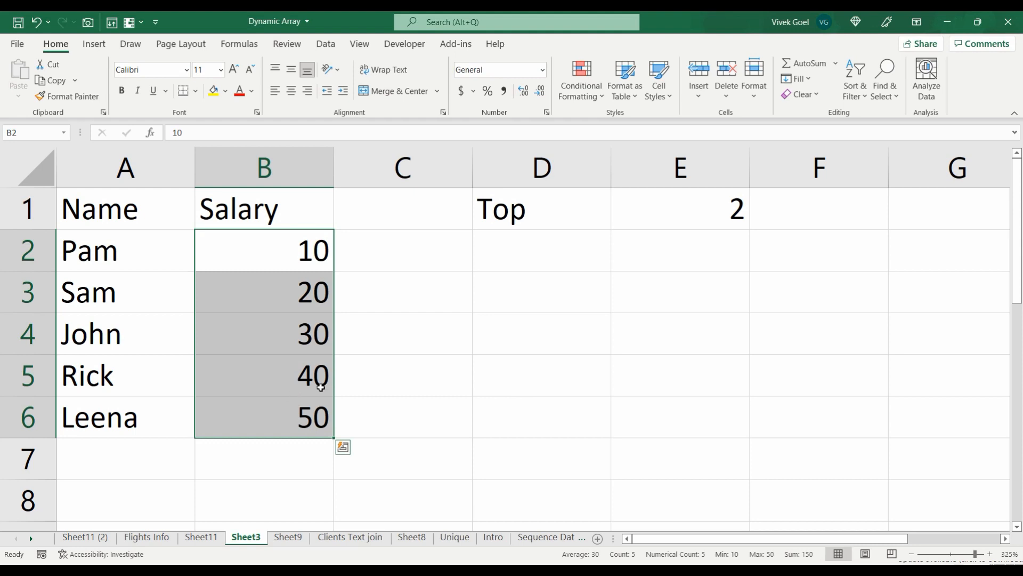
- Enter a LARGE formula in D4 with the salaries B2:B6 as the array and the Top value in E1 as k
click(492, 339)
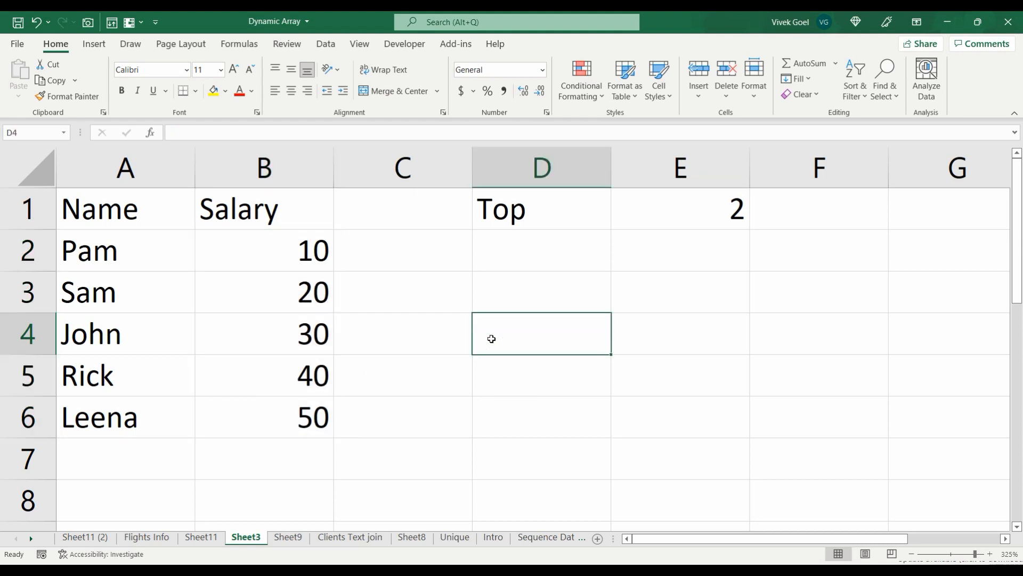
text(=large)
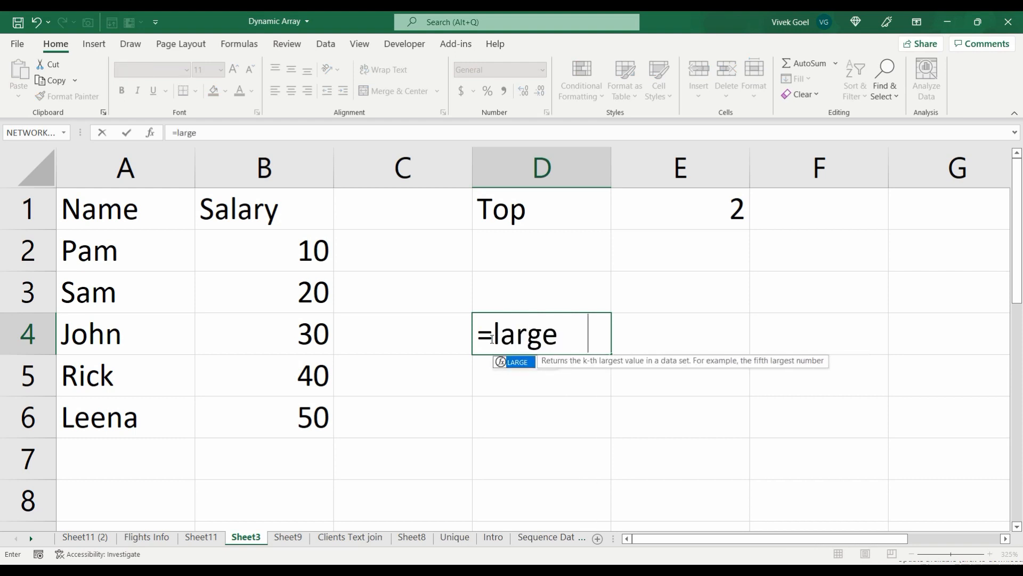
key(Tab)
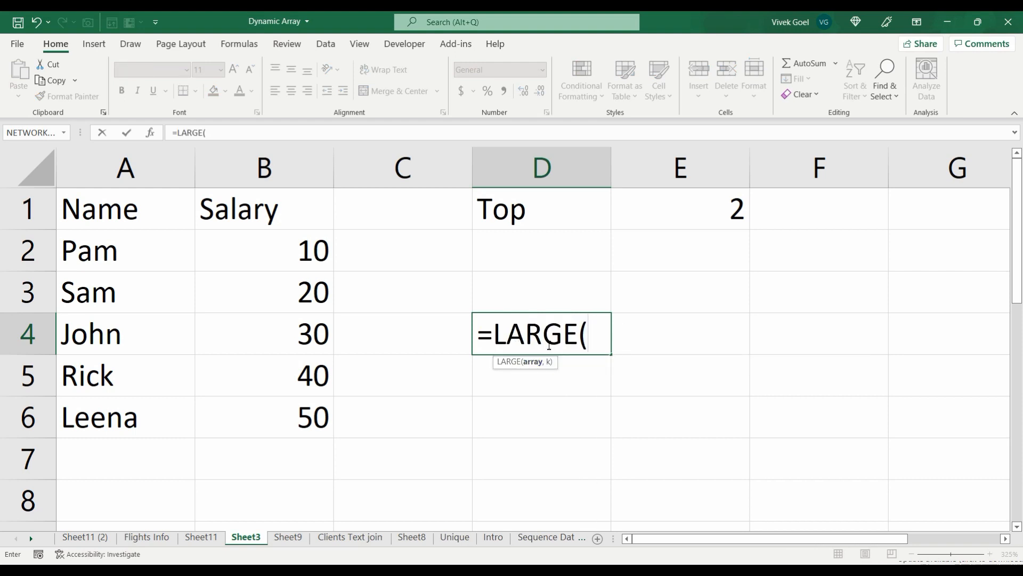
click(306, 257)
drag(302, 319, 297, 408)
text(,)
text(2)
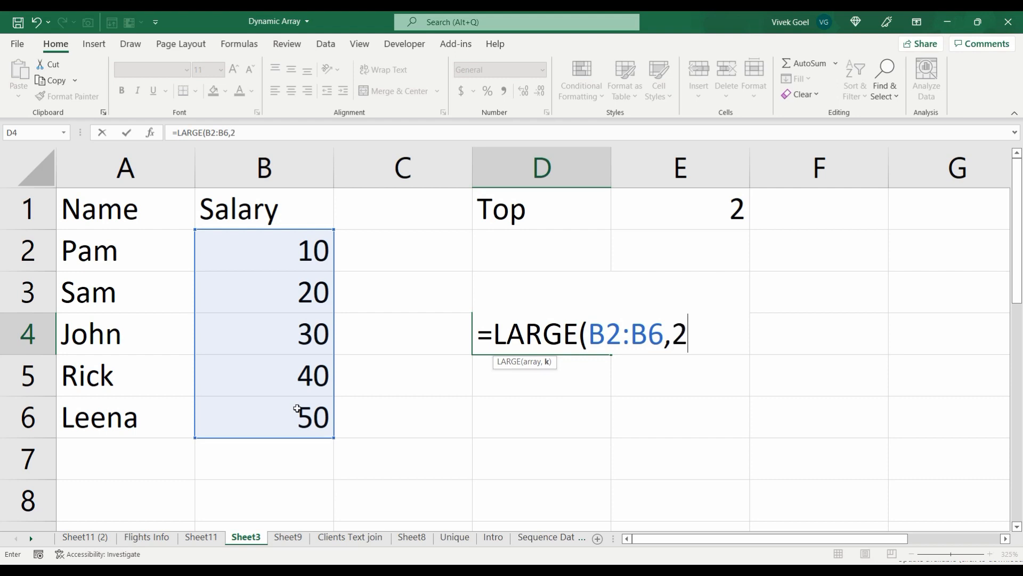
key(BackSpace)
click(692, 205)
text())
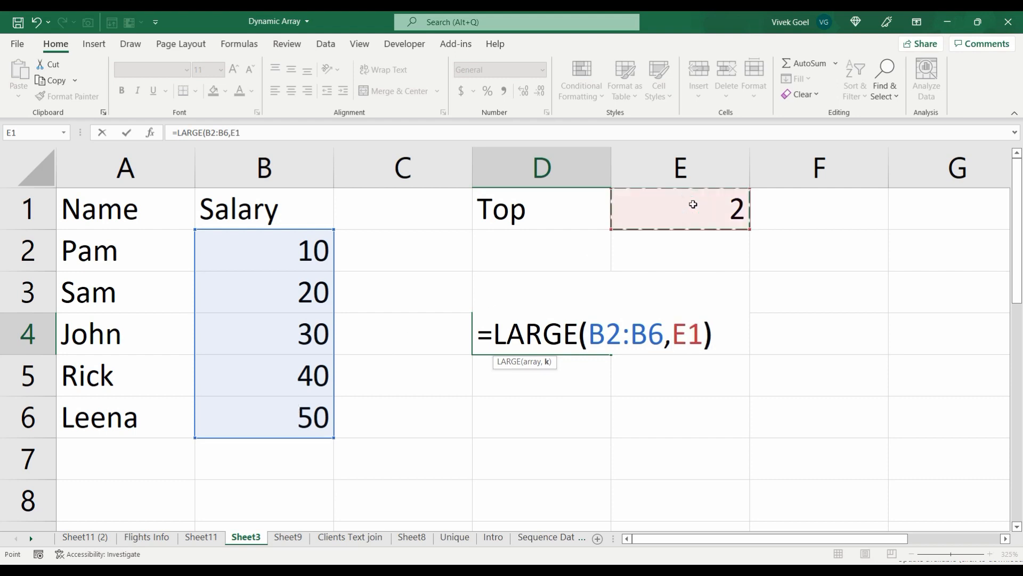
key(ctrl+Return)
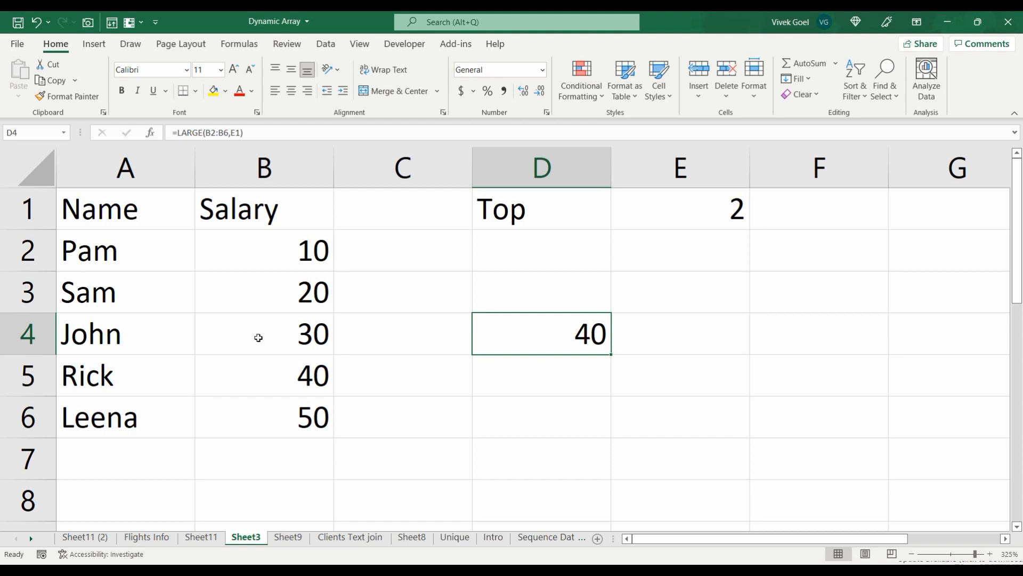
- Check the LARGE result against the salary table, looking at the rows with the two highest salaries
drag(107, 240, 240, 406)
click(252, 431)
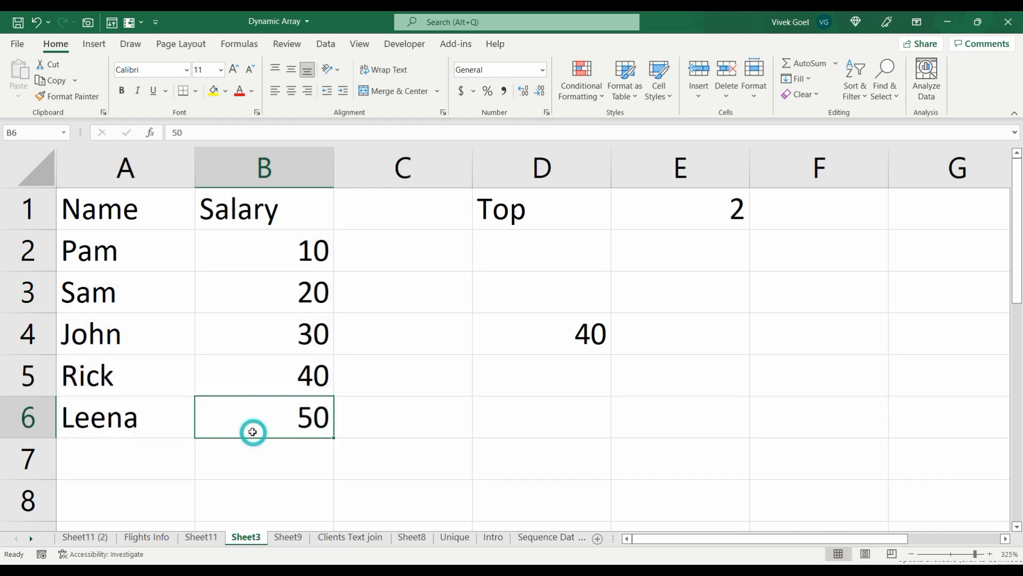
drag(120, 391, 211, 408)
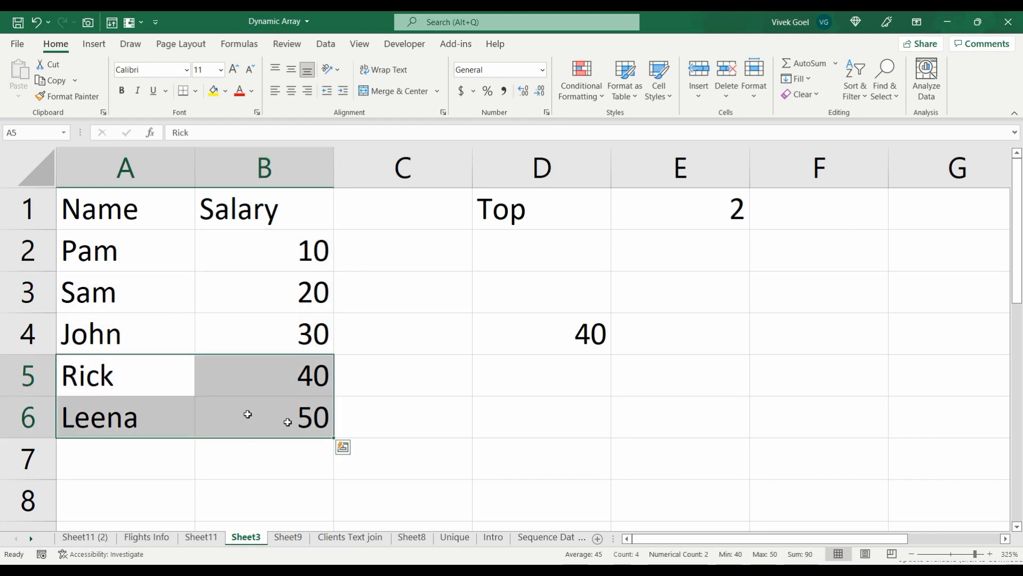
- Enter a FILTER formula in D7 returning rows of A2:B6 whose salaries in B2:B6 are greater than or equal to D4
click(508, 456)
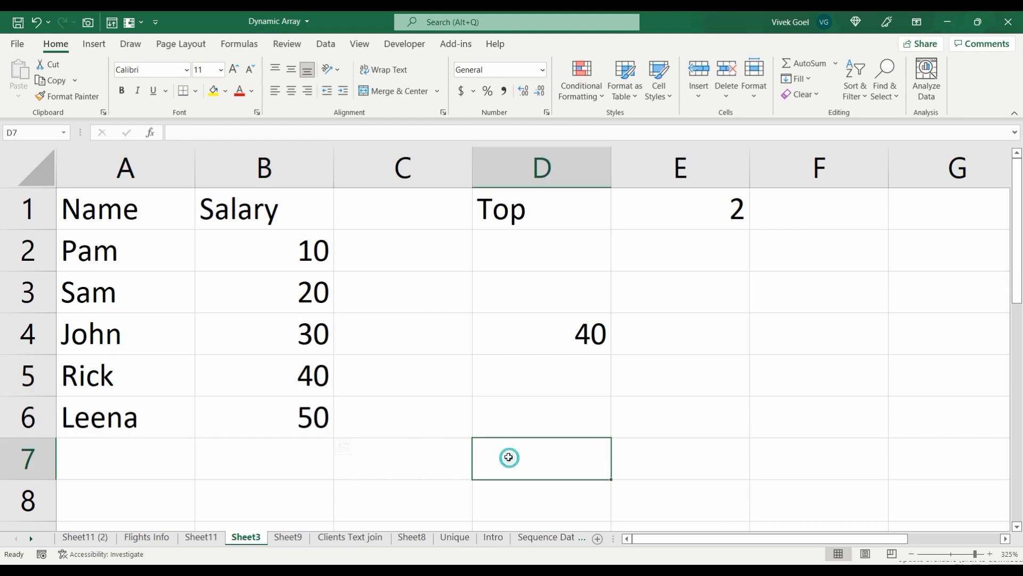
text(=)
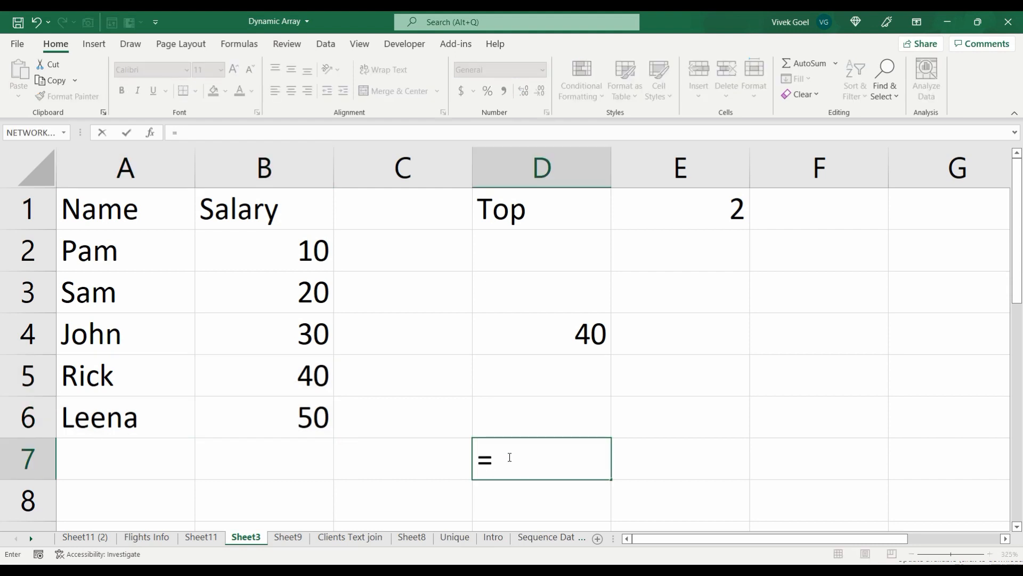
text(filt)
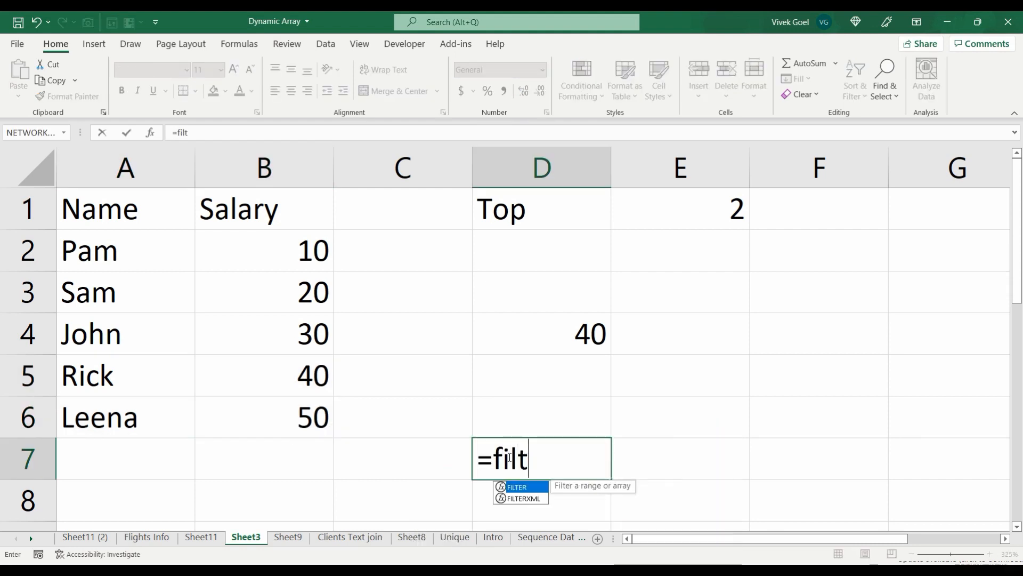
text(er)
key(Tab)
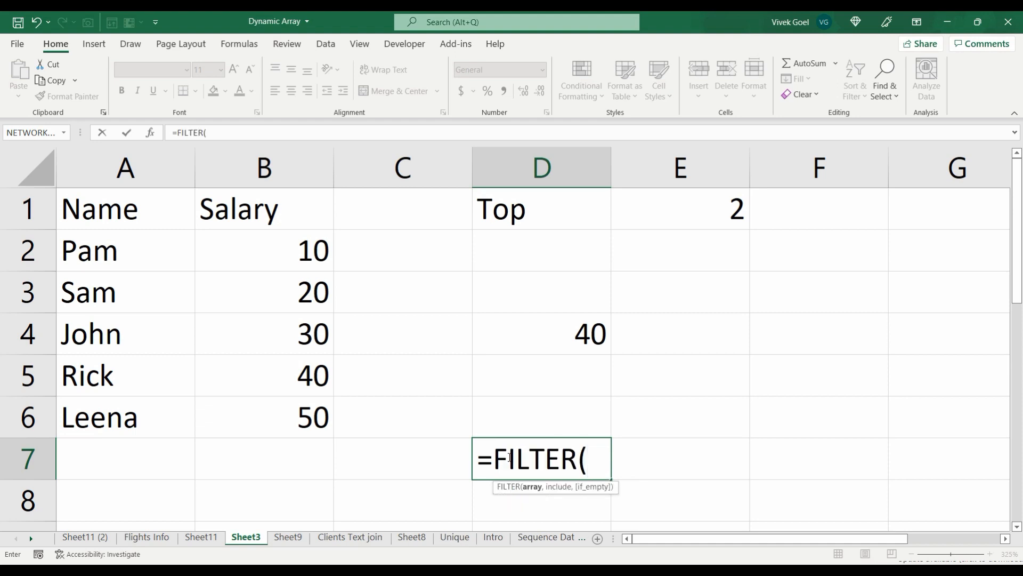
drag(146, 256, 268, 407)
text(,)
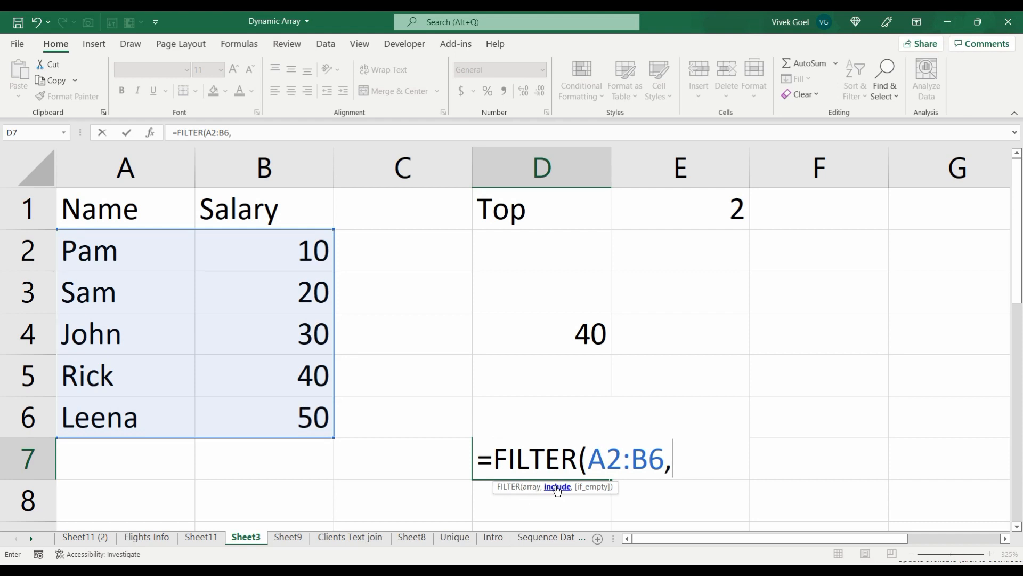
drag(287, 256, 293, 398)
text(>=)
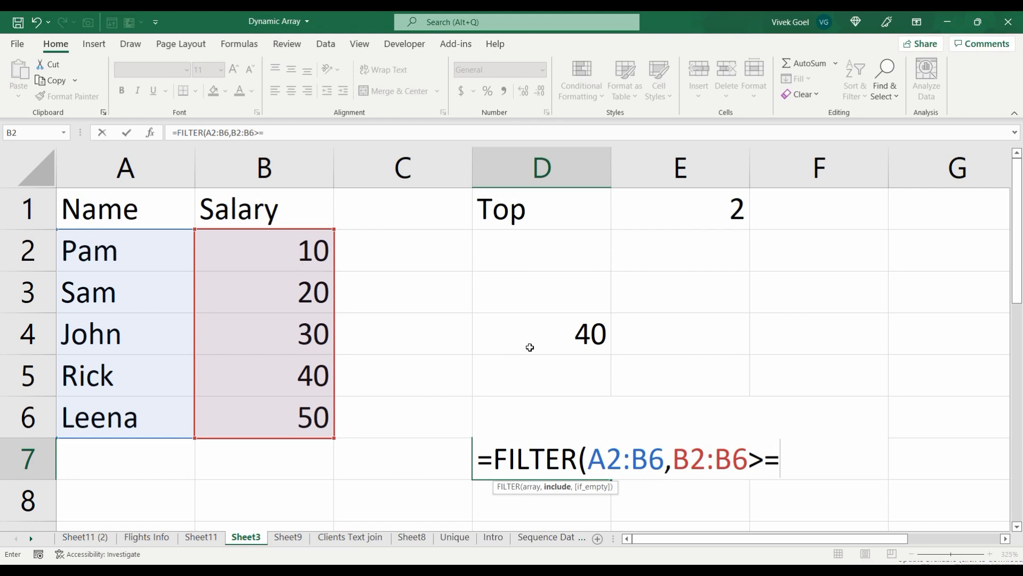
click(562, 339)
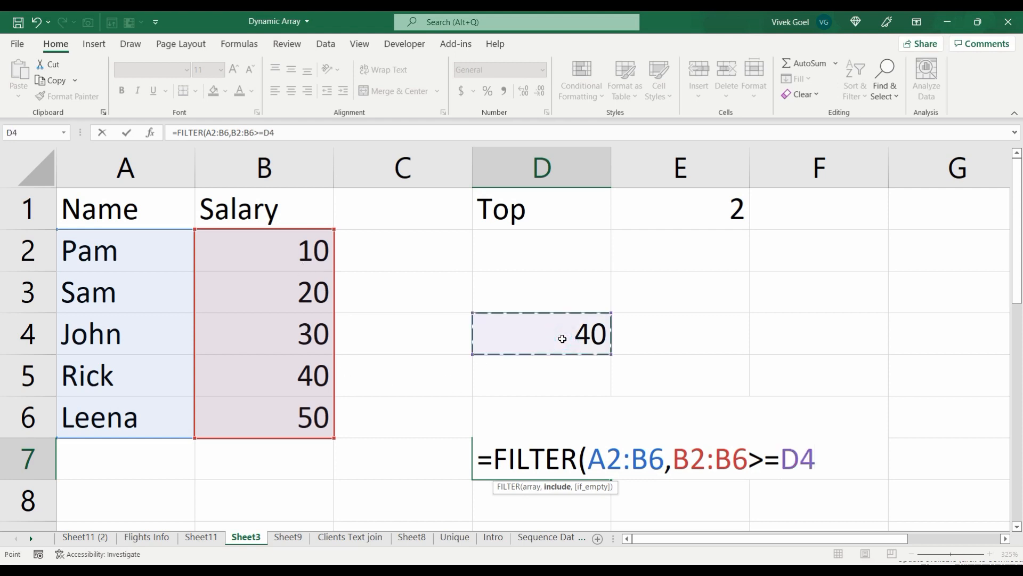
text())
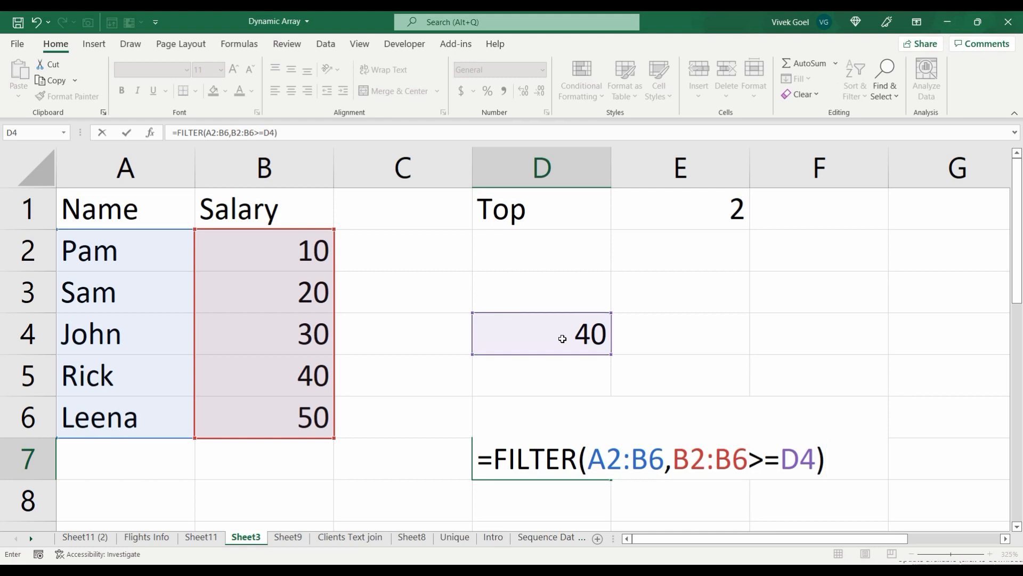
key(ctrl+Return)
- Look over the names and salaries spilled from the FILTER formula in D7
key(Tab)
key(Return)
key(ctrl+period)
key(ctrl+period)
key(ctrl+period)
key(ctrl+period)
key(ctrl+period)
key(ctrl+period)
key(ctrl+period)
key(ctrl+period)
key(ctrl+period)
key(ctrl+period)
key(ctrl+period)
key(ctrl+period)
key(ctrl+period)
key(ctrl+period)
key(ctrl+period)
key(ctrl+period)
key(ctrl+period)
key(ctrl+period)
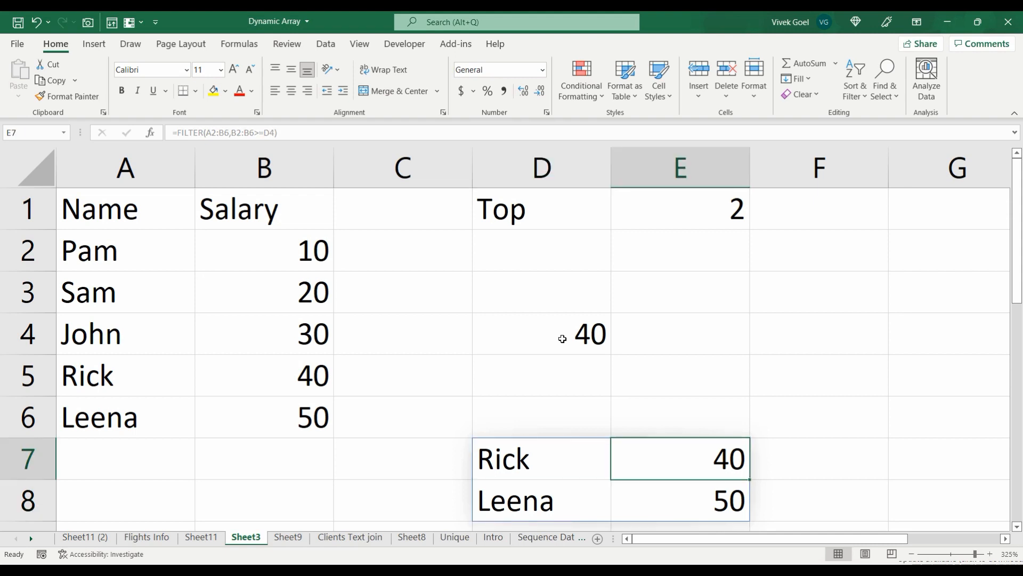
- Set the Top value in E1 to 3
click(679, 210)
key(F2)
key(BackSpace)
text(3)
key(Return)
- Examine the filtered list starting at D7 together with the LARGE helper value and Top value above it
click(535, 474)
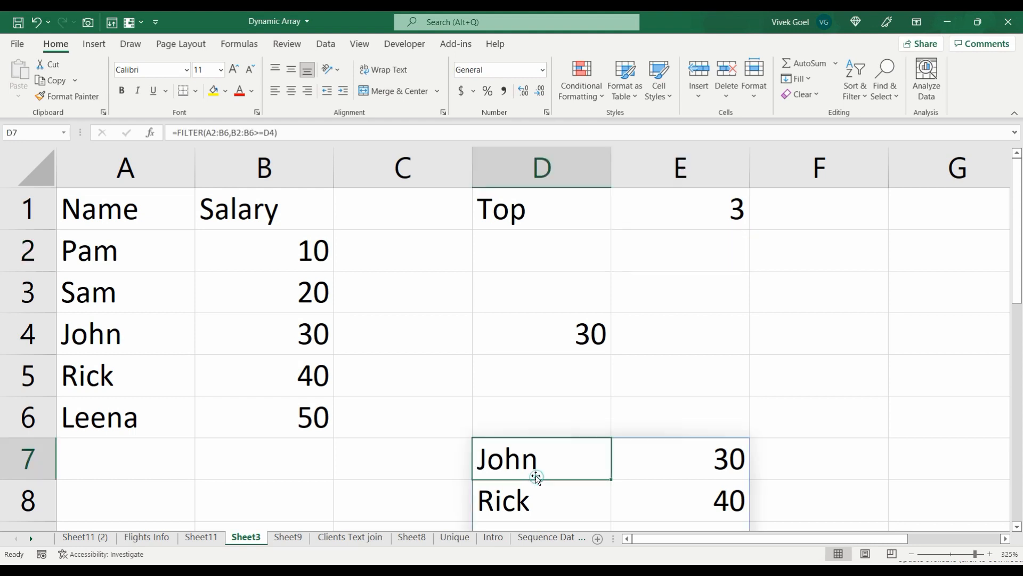
key(Down)
key(Down)
key(Up)
key(Up)
key(Up)
key(Up)
key(Up)
key(Up)
key(Up)
key(Up)
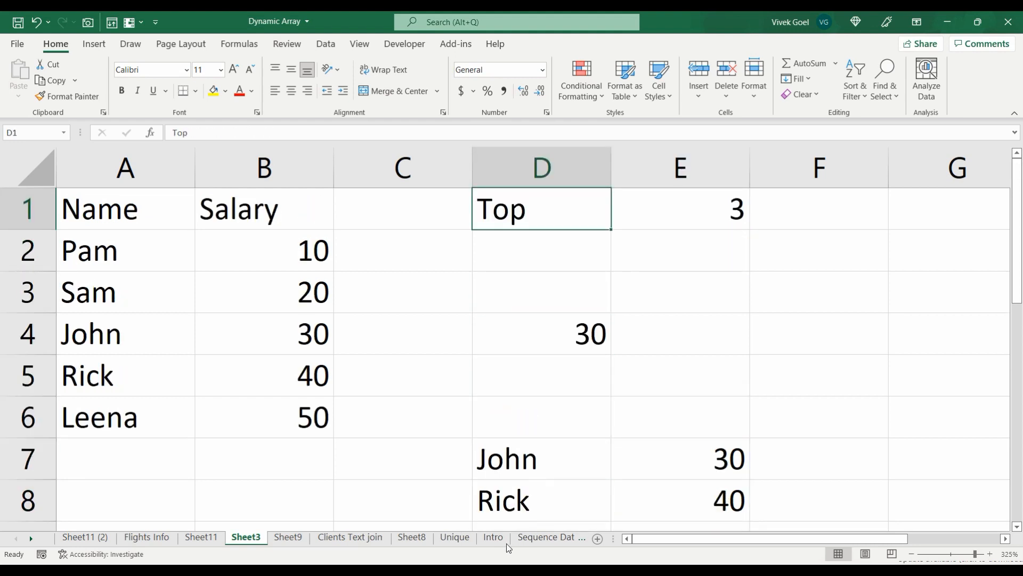
click(524, 464)
drag(590, 464, 653, 493)
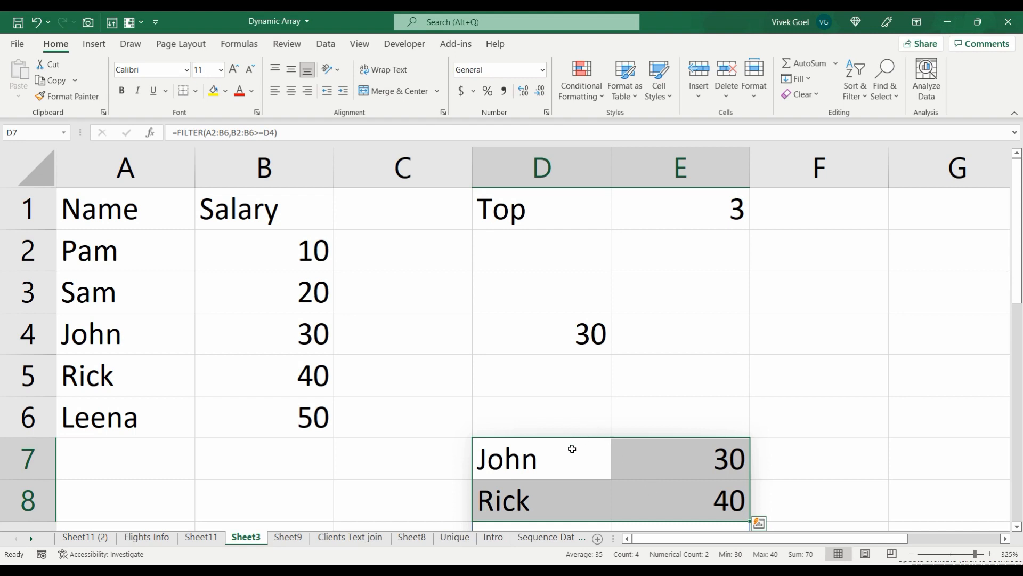
- Replace the D4 reference in D7's FILTER formula with LARGE(B2:B6,E1), copied from the D4 formula
click(559, 335)
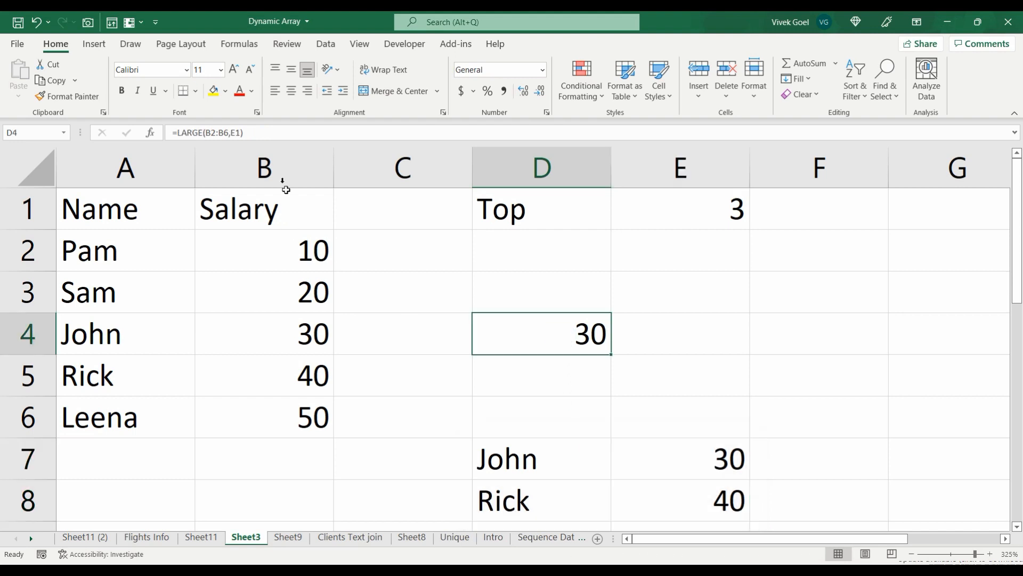
drag(259, 134, 181, 132)
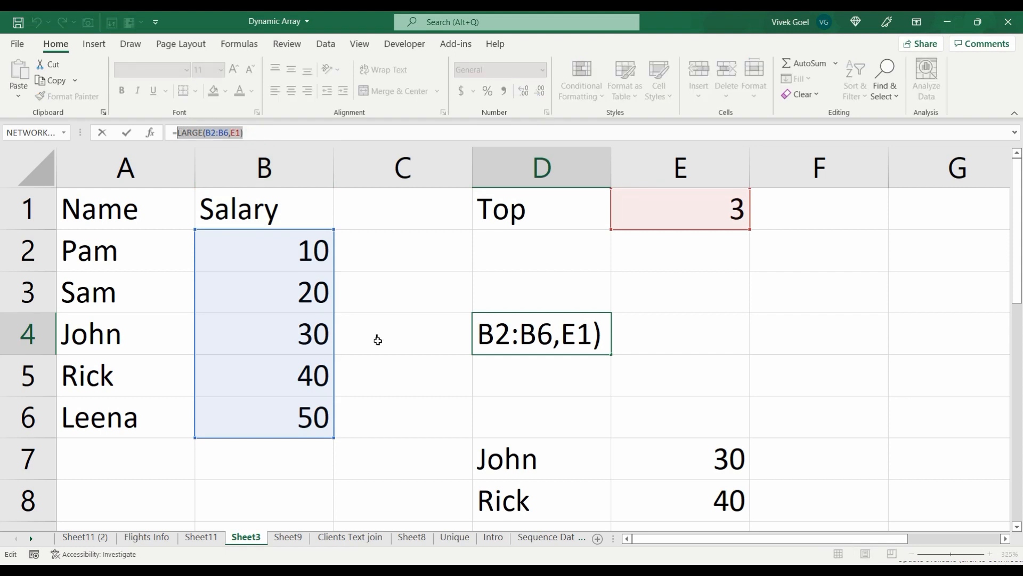
key(Escape)
click(491, 466)
click(273, 134)
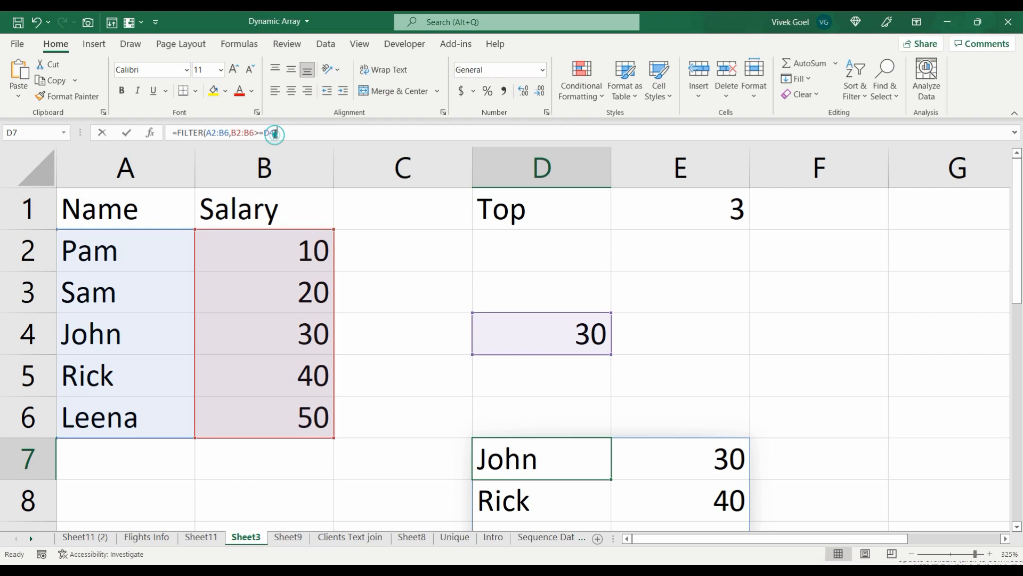
key(BackSpace)
key(BackSpace)
key(BackSpace)
text(=LARGE(B2:B6,E1))
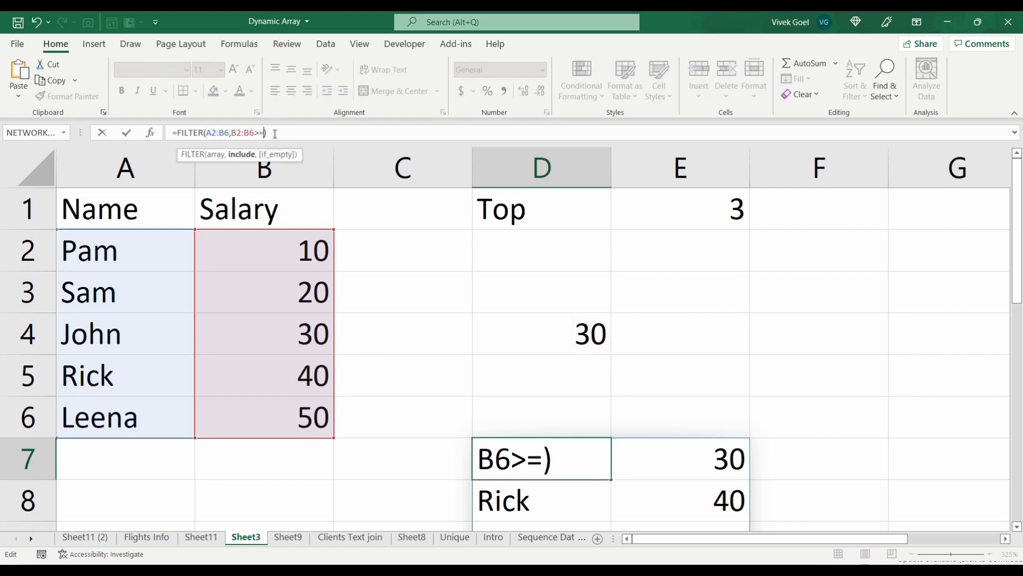
key(Return)
key(Up)
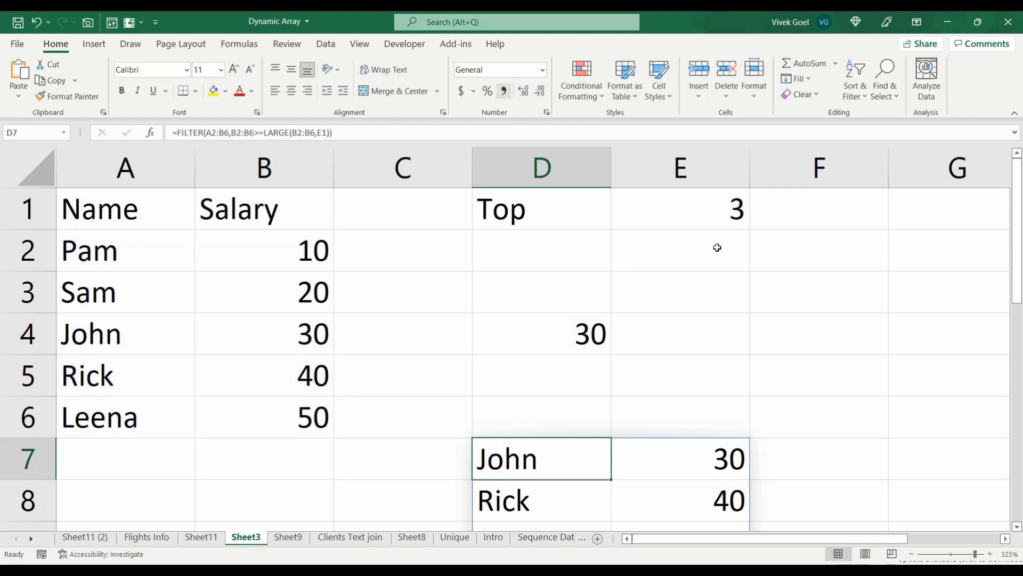
- Set the Top value in E1 to 1 and compare the filtered result with the last row of the salary table
click(705, 218)
text(1)
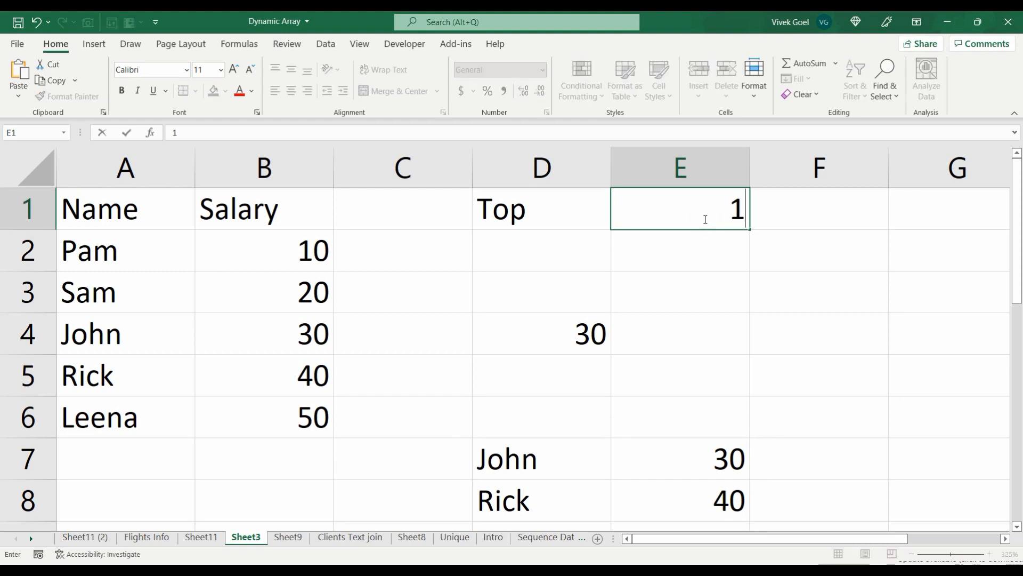
key(Return)
drag(693, 443, 585, 450)
drag(280, 404, 152, 414)
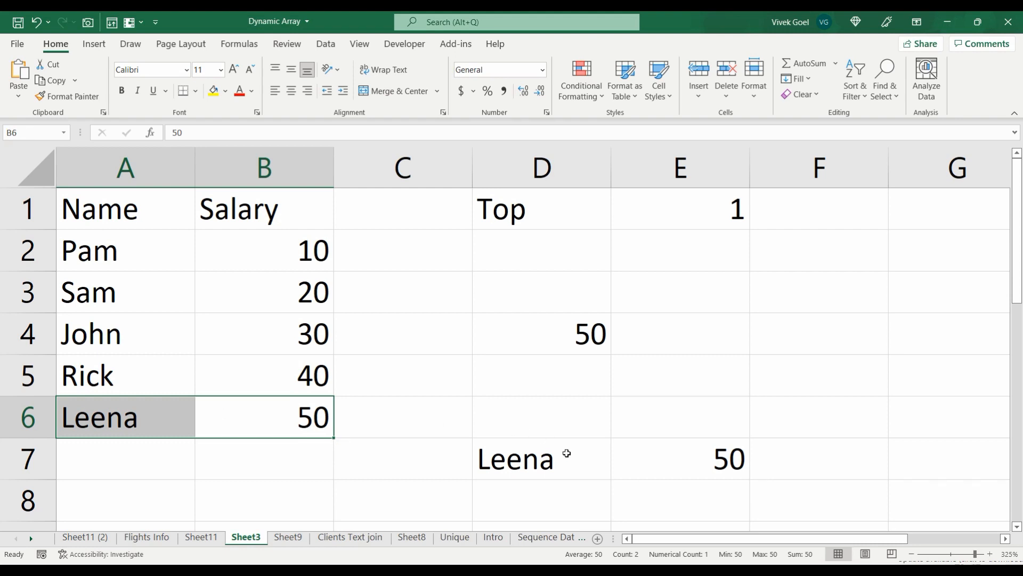
- Delete the helper LARGE formula in D4
click(602, 343)
key(Delete)
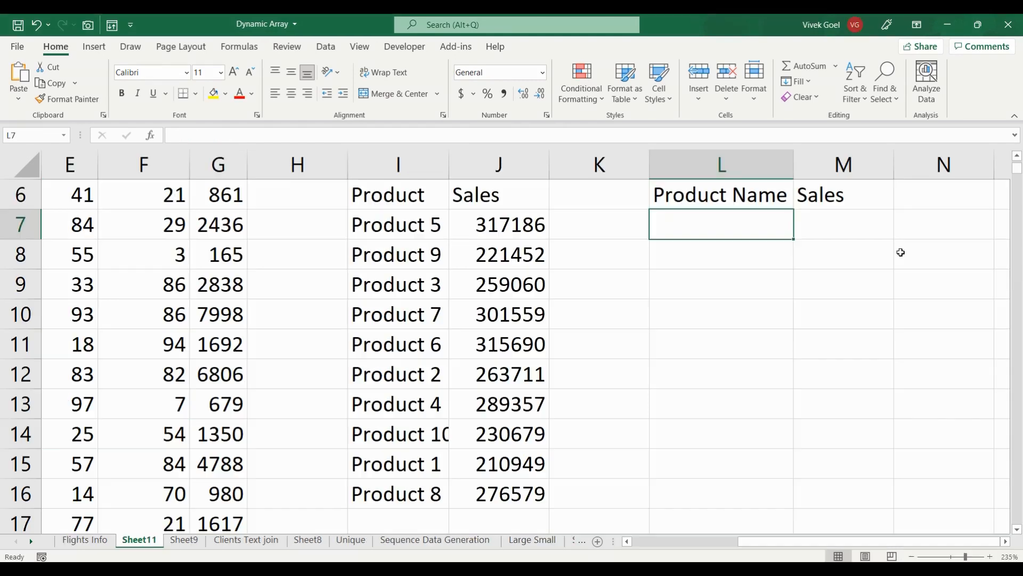
- Check the Top value in M5 and the Product Name and Sales headers above L7 on Sheet11
text(=)
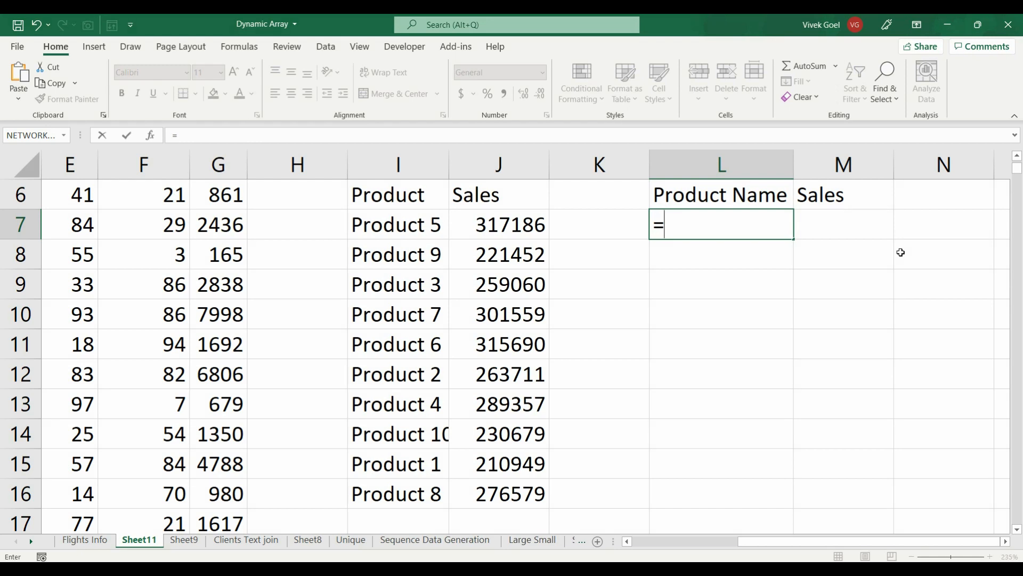
key(Escape)
key(Up)
key(Up)
key(Right)
key(Left)
key(Down)
key(Down)
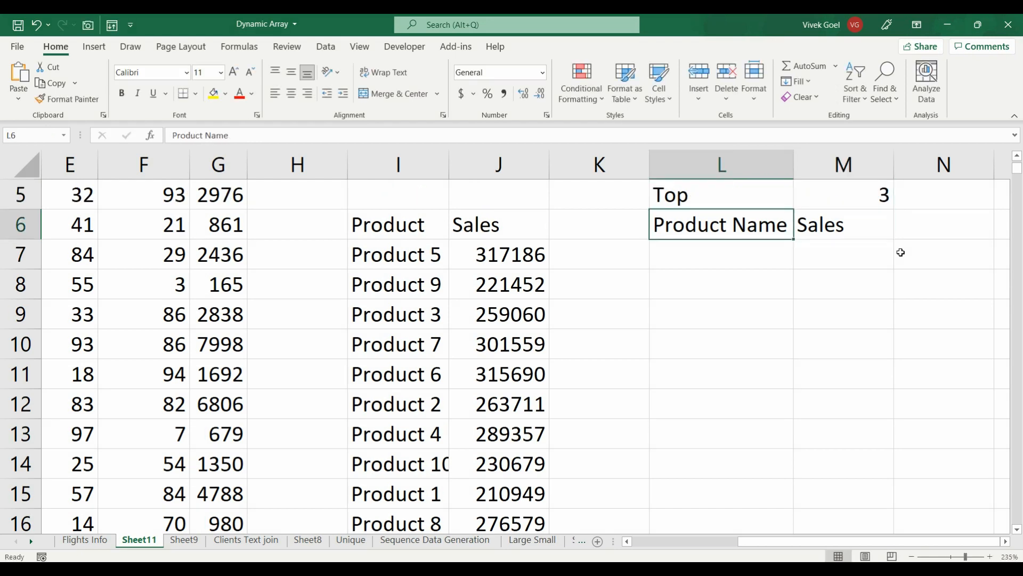
- Start a FILTER formula in L7 with the spilled products I7# as the array and the spilled sales J7# in the include argument
text(=filter)
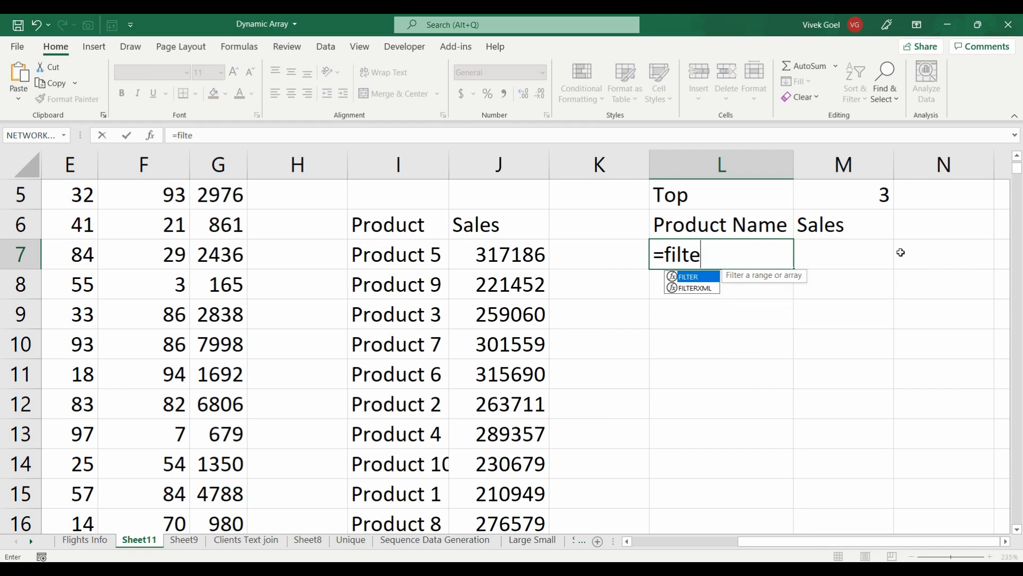
key(BackSpace)
text(()
key(Left)
key(Left)
key(Left)
text(#)
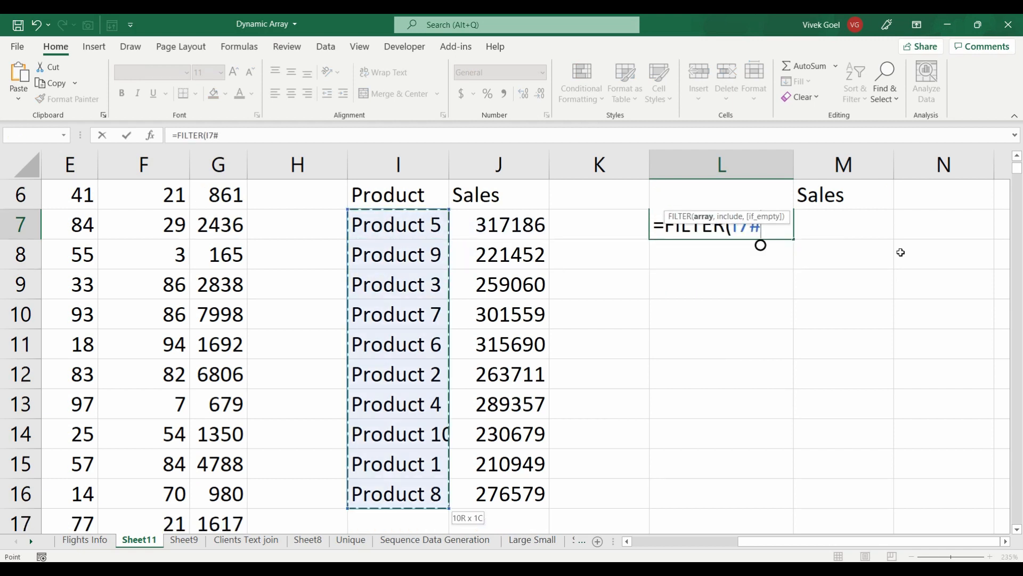
text(,)
key(Up)
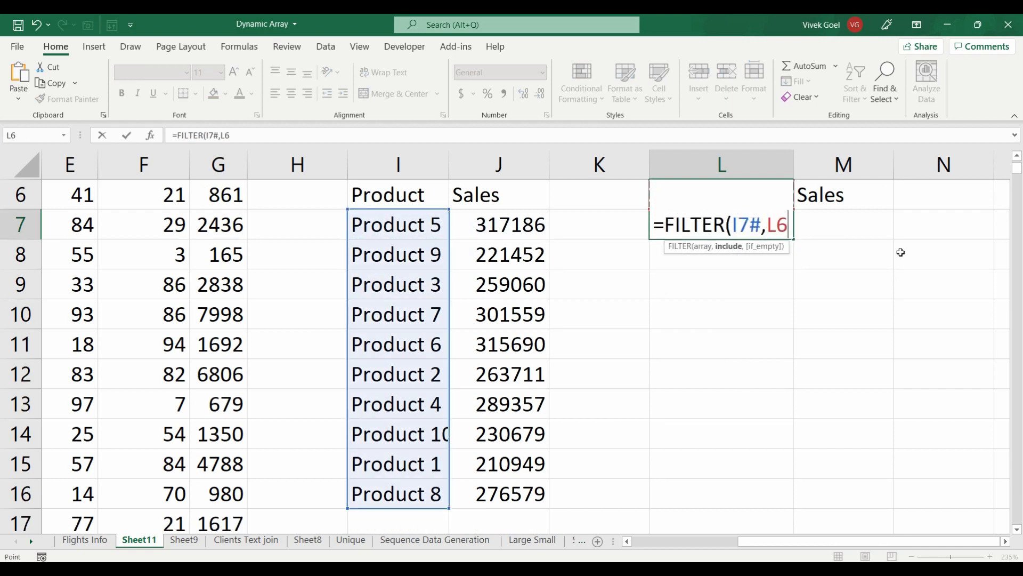
key(Left)
key(Left)
key(Down)
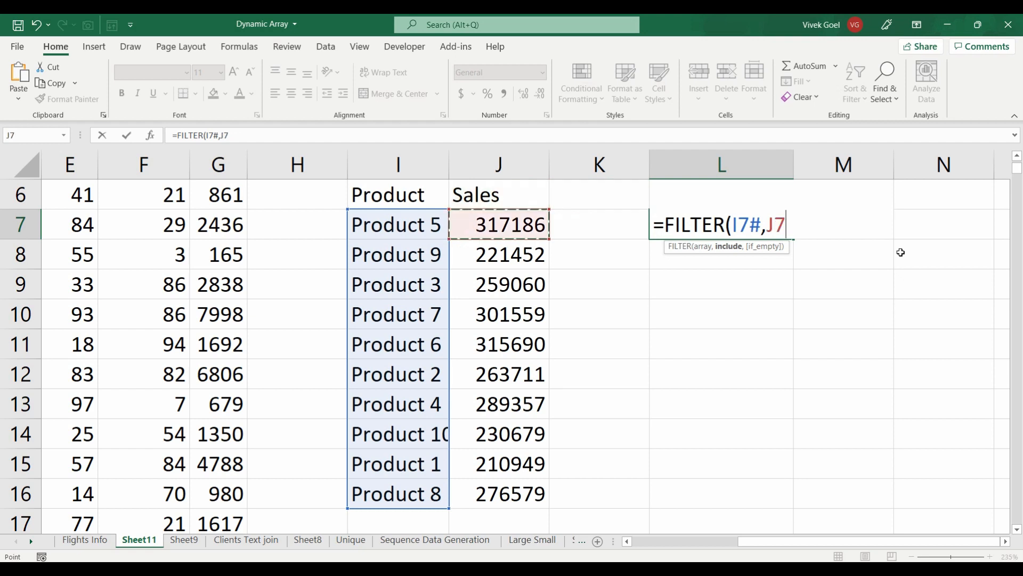
text(#)
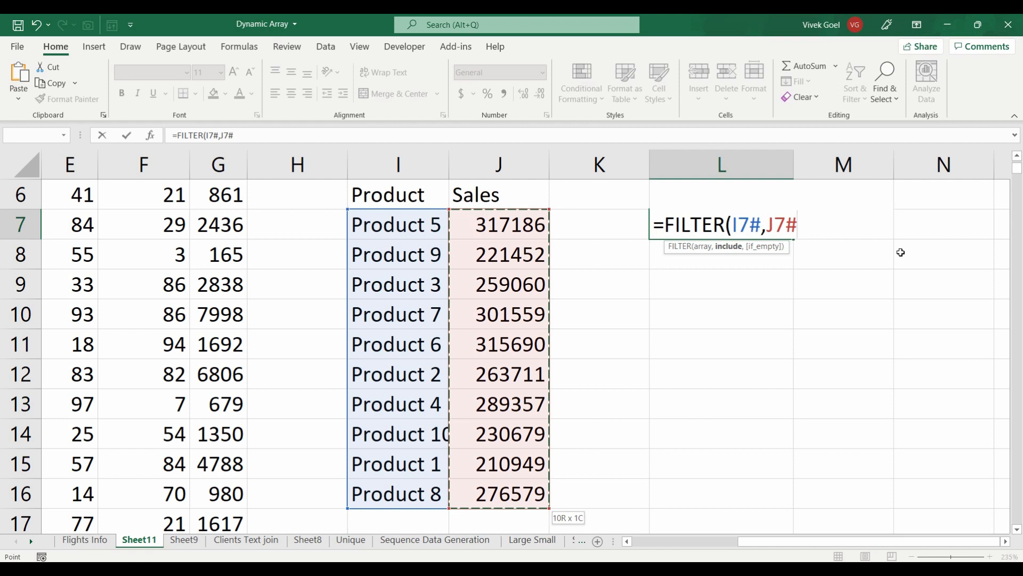
- Complete the L7 FILTER condition as sales J7# greater than or equal to LARGE(J7#,M5) and enter the formula
text(>=larg)
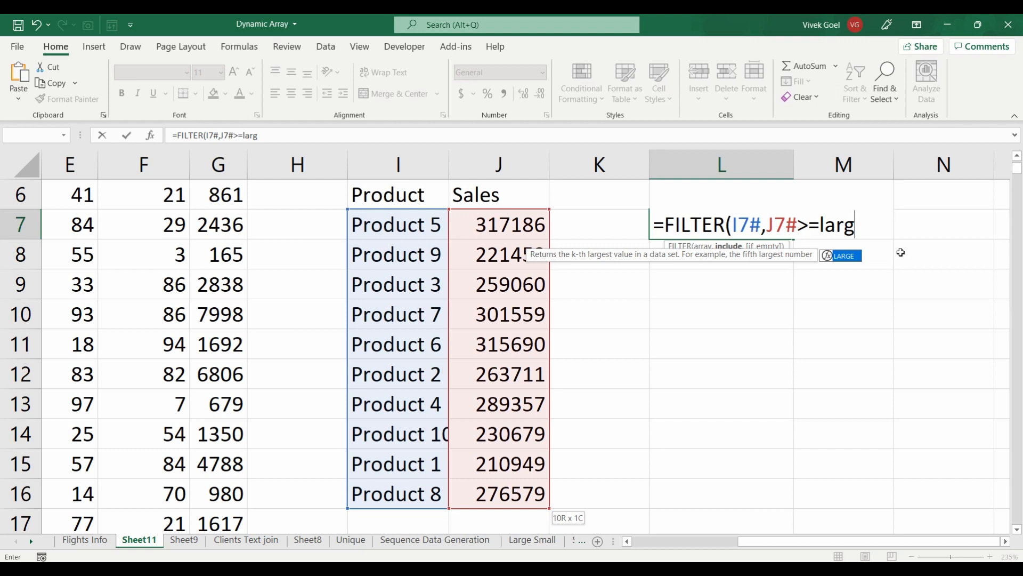
key(Tab)
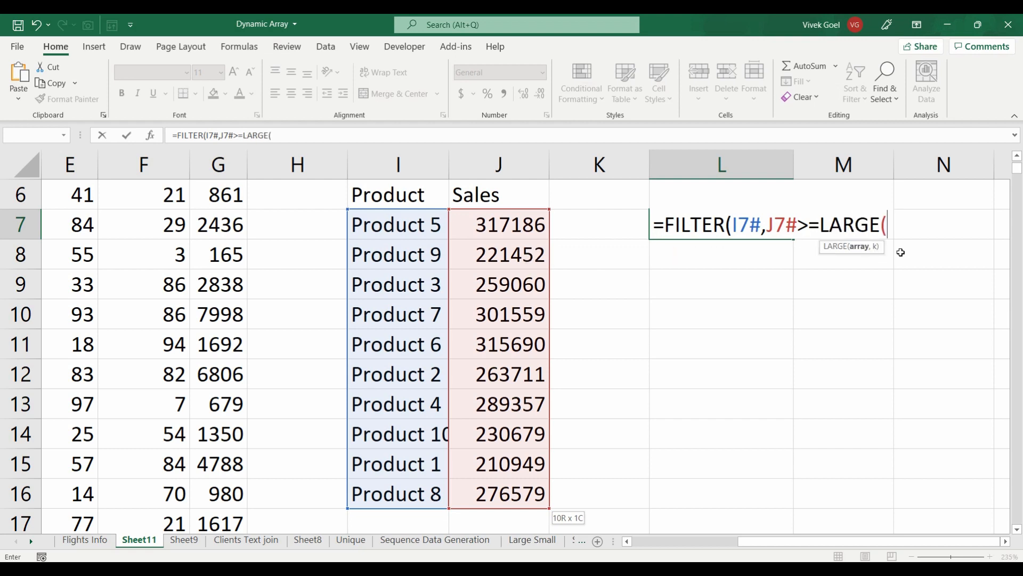
text(J7#)
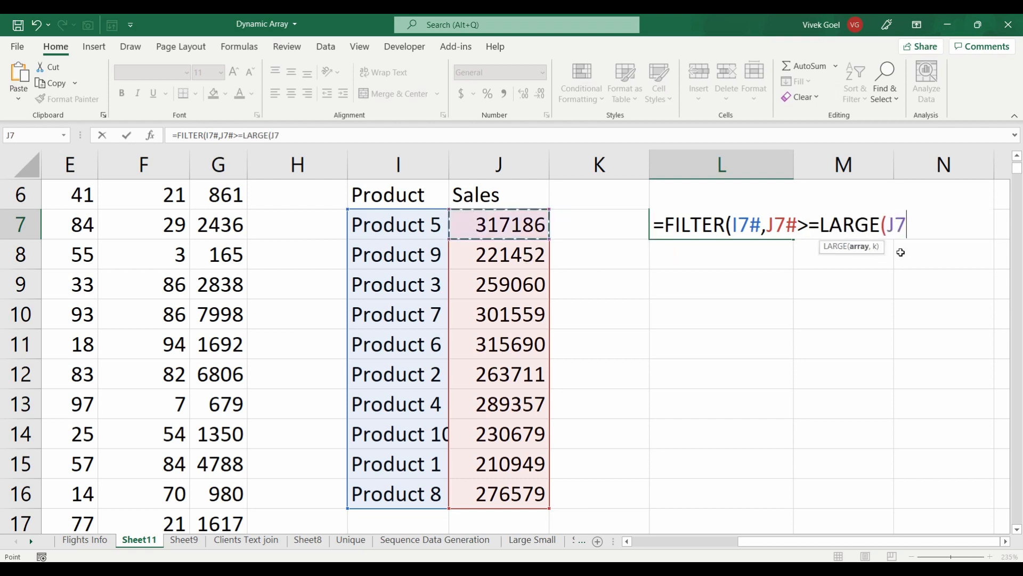
text(,)
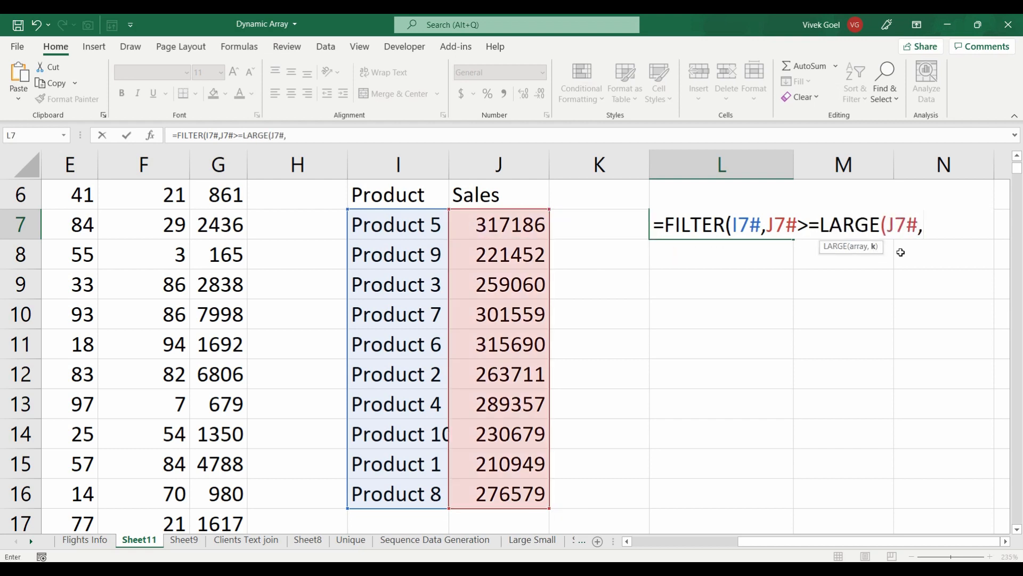
key(Up)
key(Up)
key(Up)
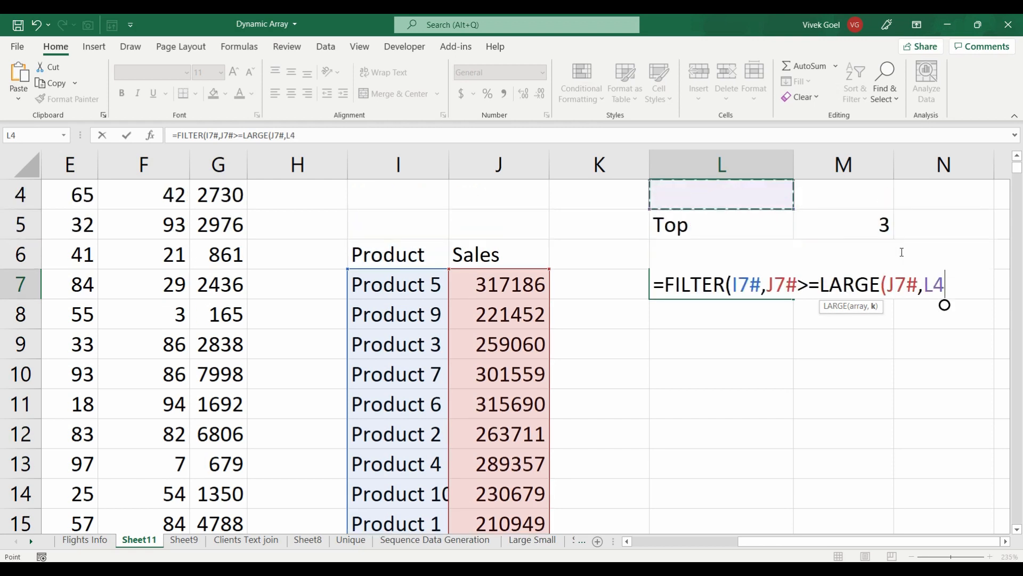
key(Down)
key(Right)
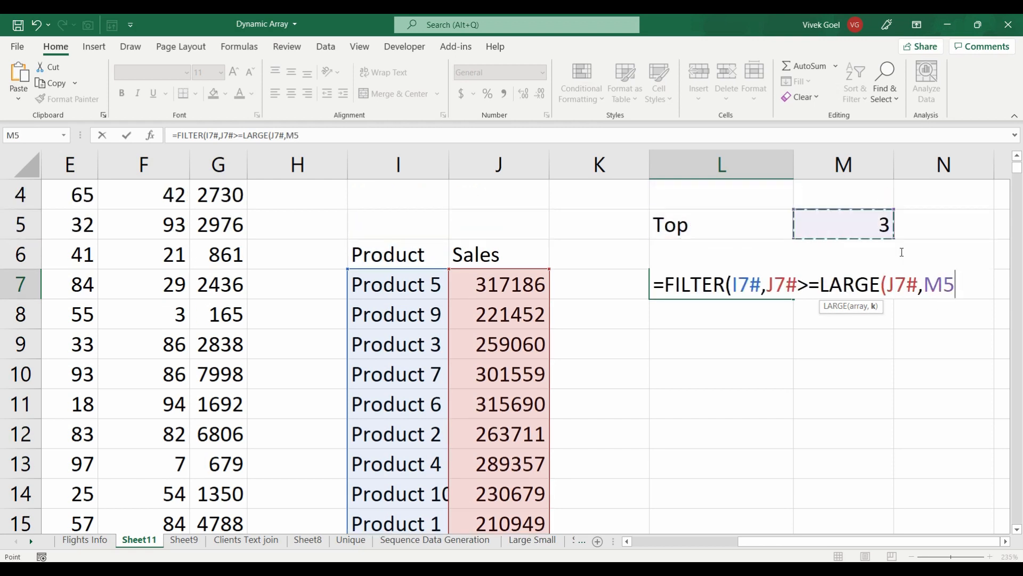
text())
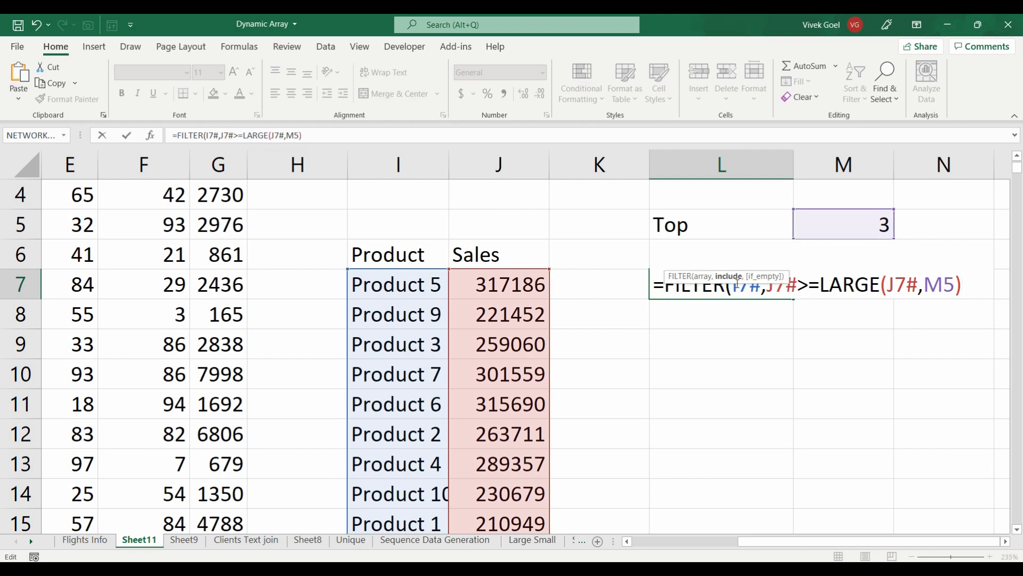
text())
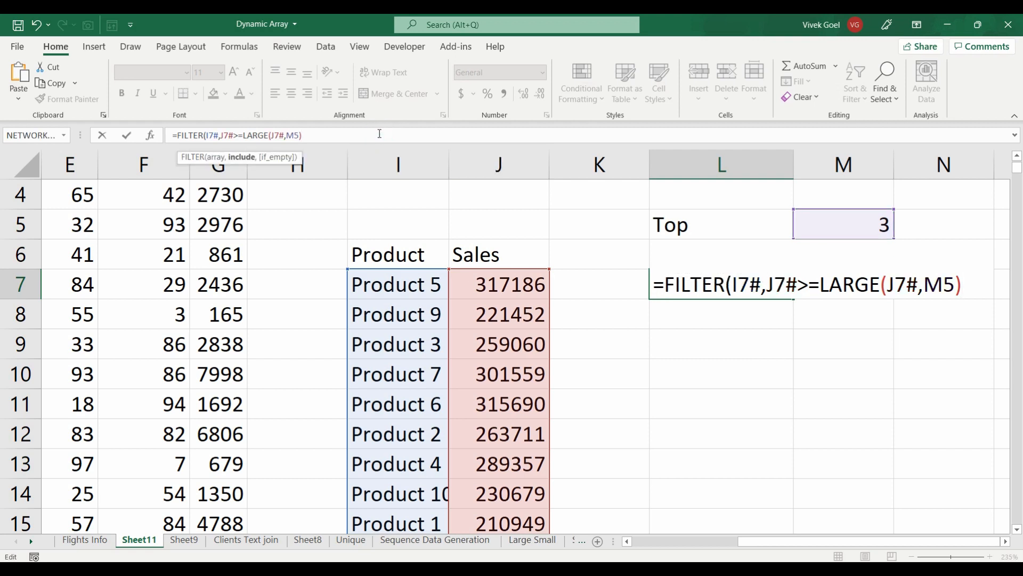
key(ctrl+Return)
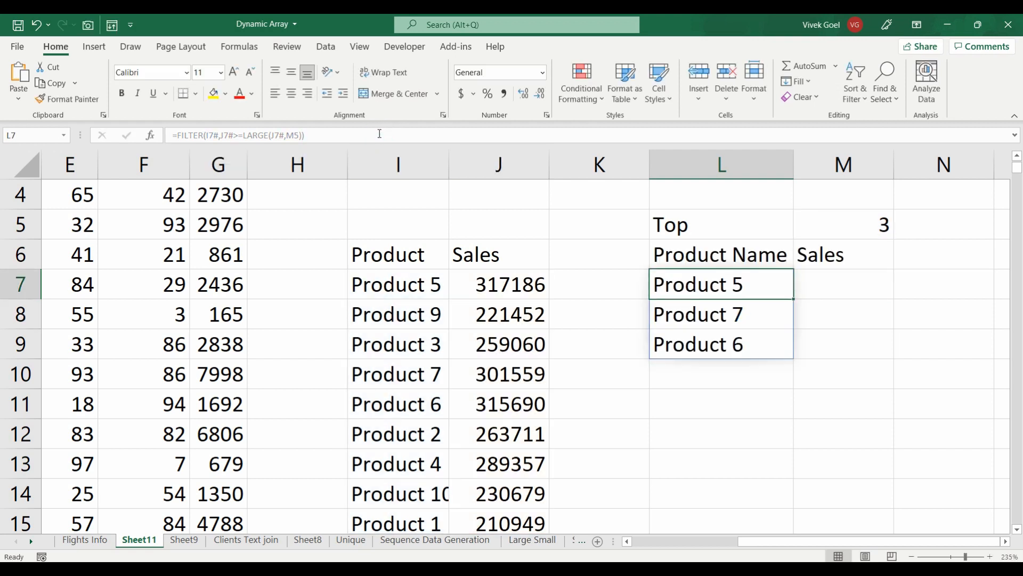
- Look over the products spilled from L7 and set the Top value in M5 to 5
key(shift+Down)
key(shift+Down)
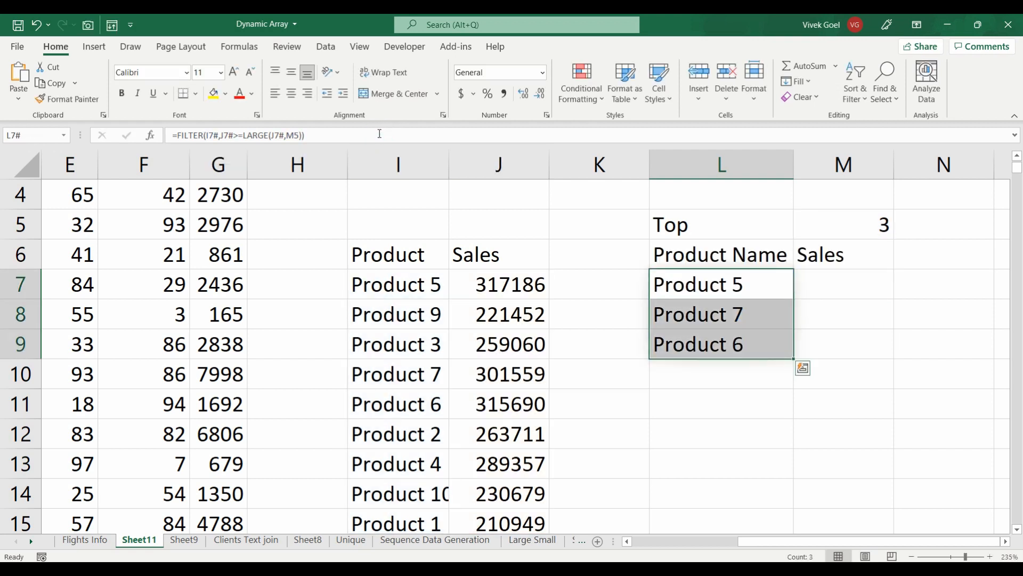
key(Up)
key(Down)
key(shift+Down)
key(shift+Down)
key(Up)
key(Up)
key(Right)
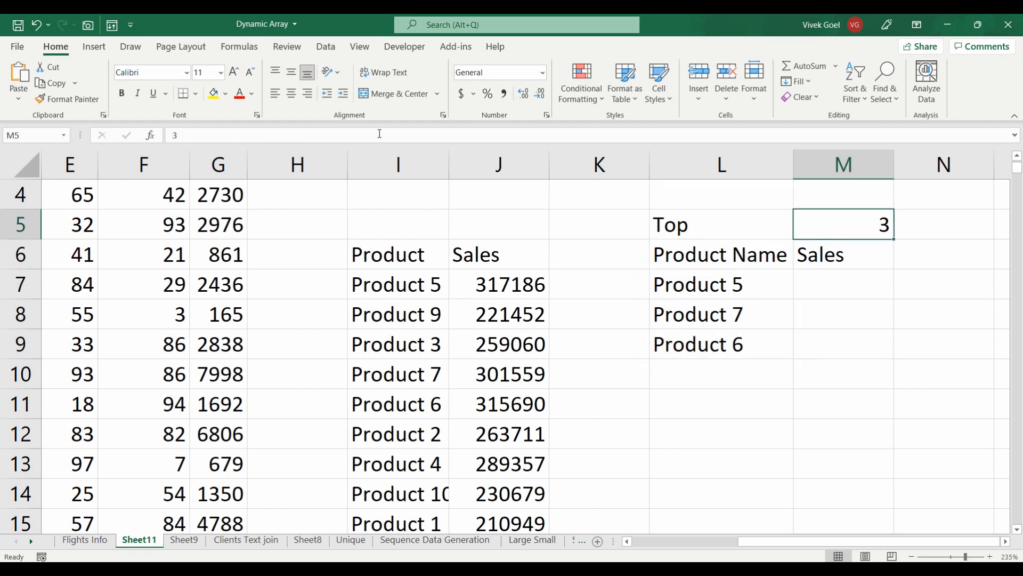
text(5)
key(Return)
- Check the filtered product list spilled from L7 against the new Top value
key(Down)
key(Left)
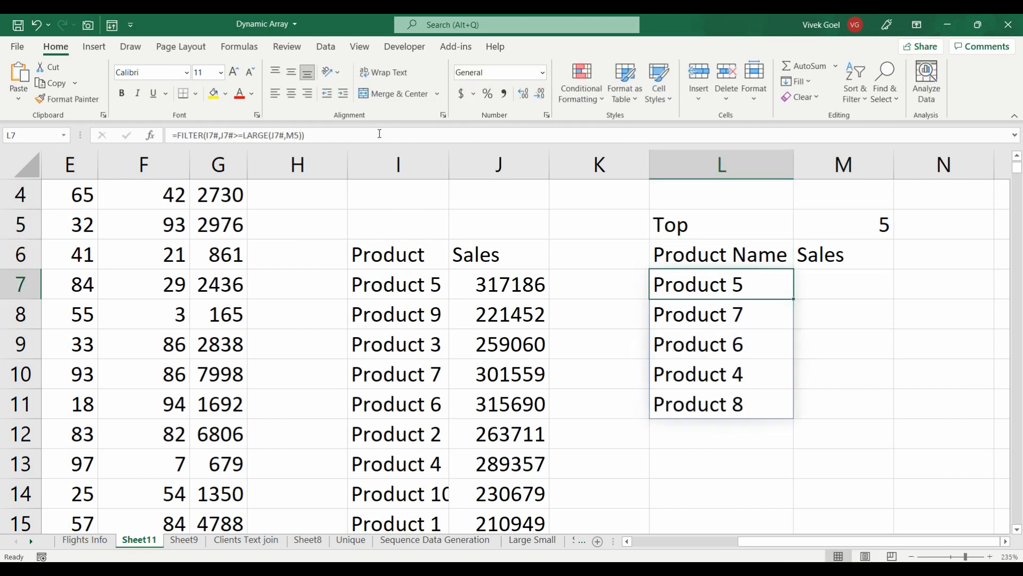
key(shift+Down)
key(shift+Down)
key(shift+Down)
key(shift+Down)
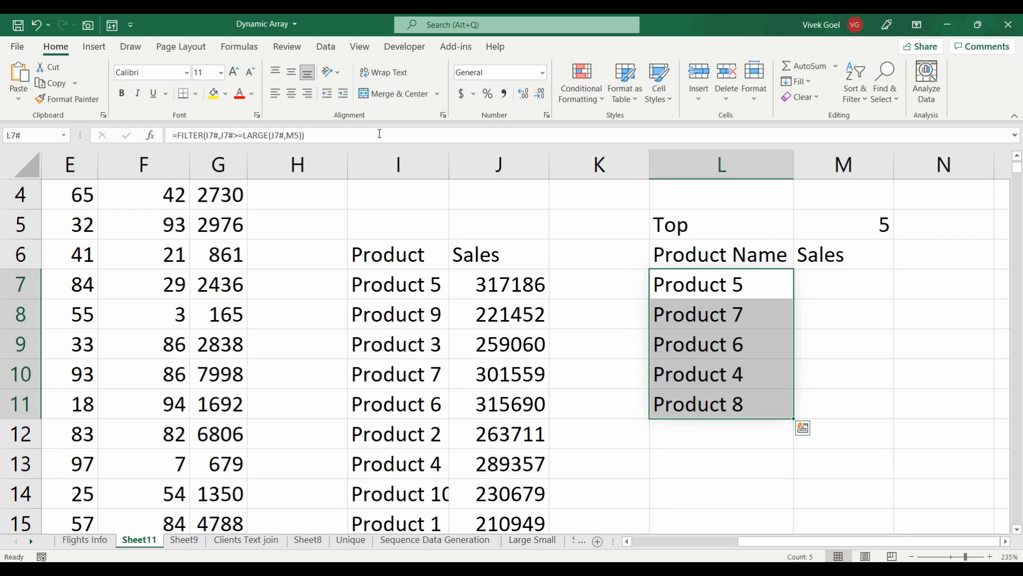
key(Up)
key(Down)
- Start a VLOOKUP formula in M7 with L7 as the lookup value and I7:J16 as the table array
key(Right)
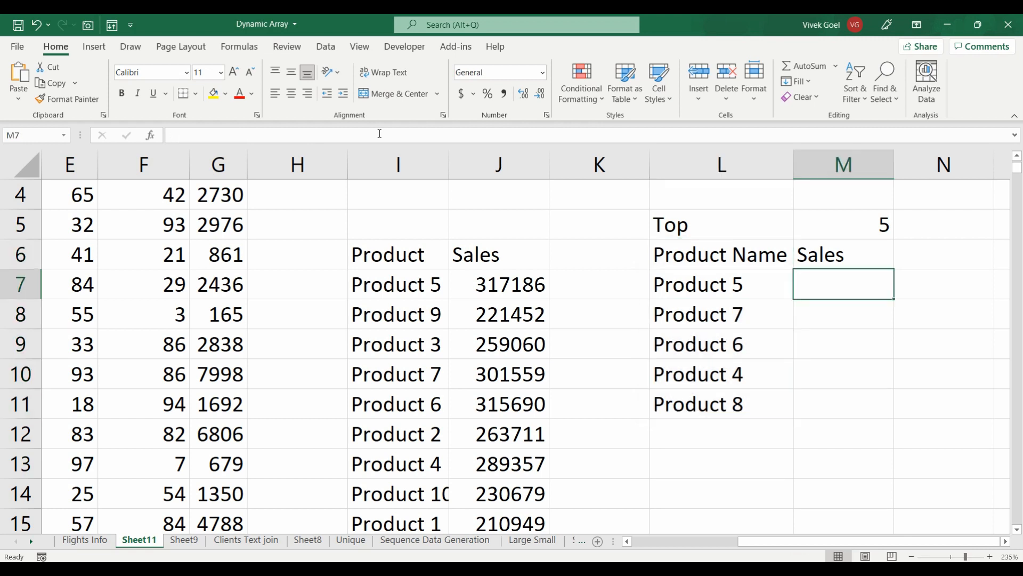
text(=vlo)
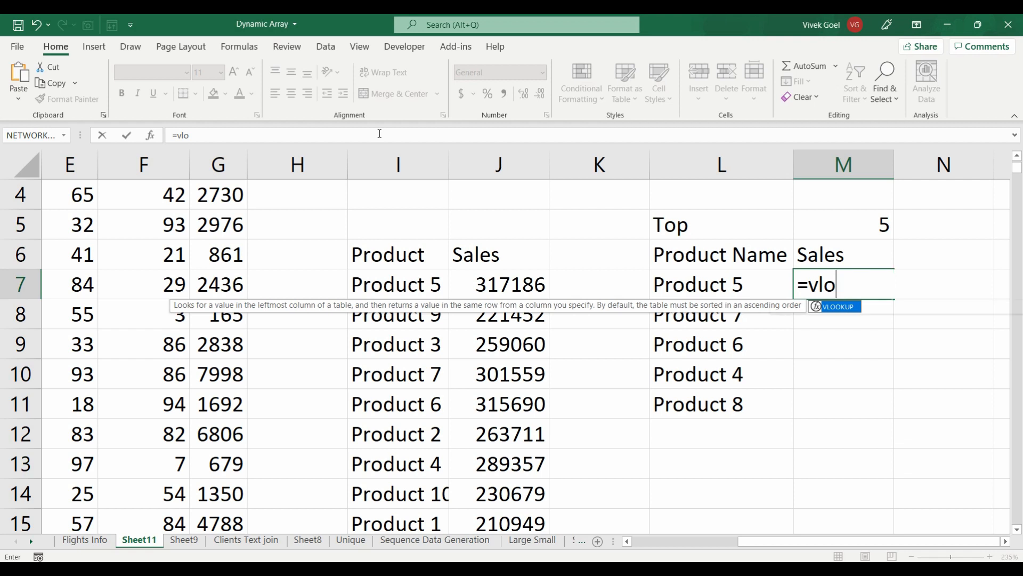
key(Tab)
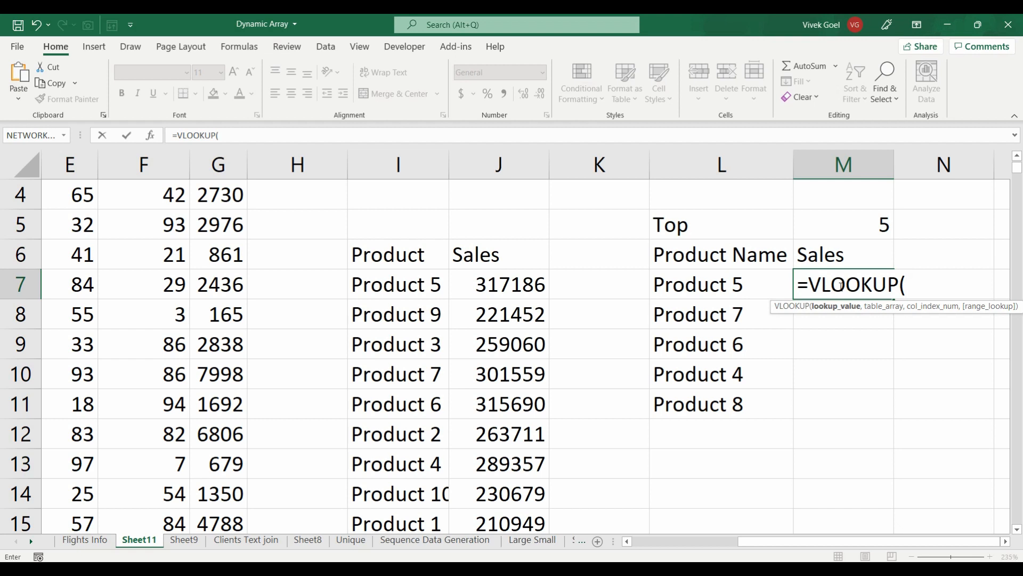
key(Left)
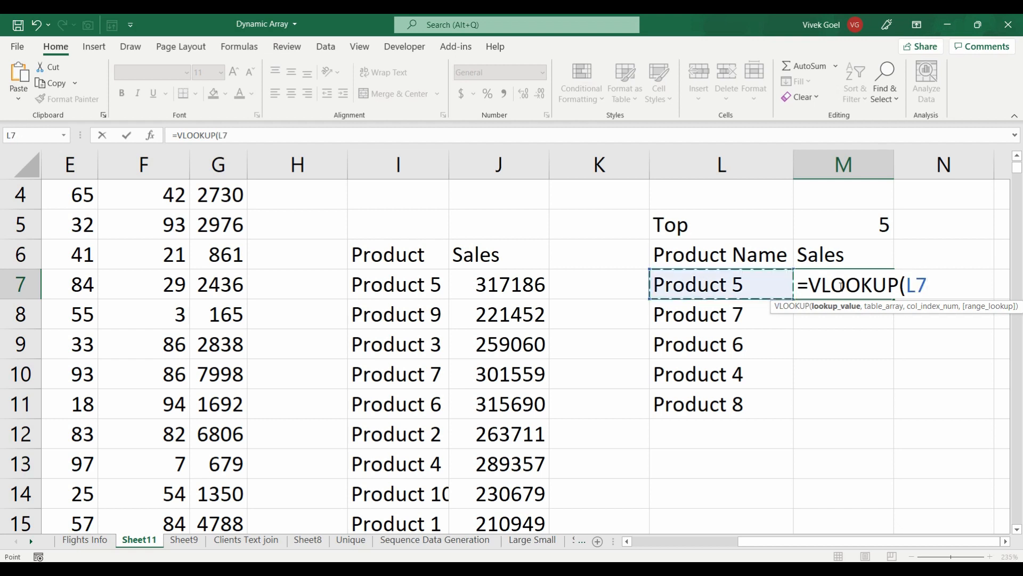
text(,)
key(Left)
key(Left)
key(Left)
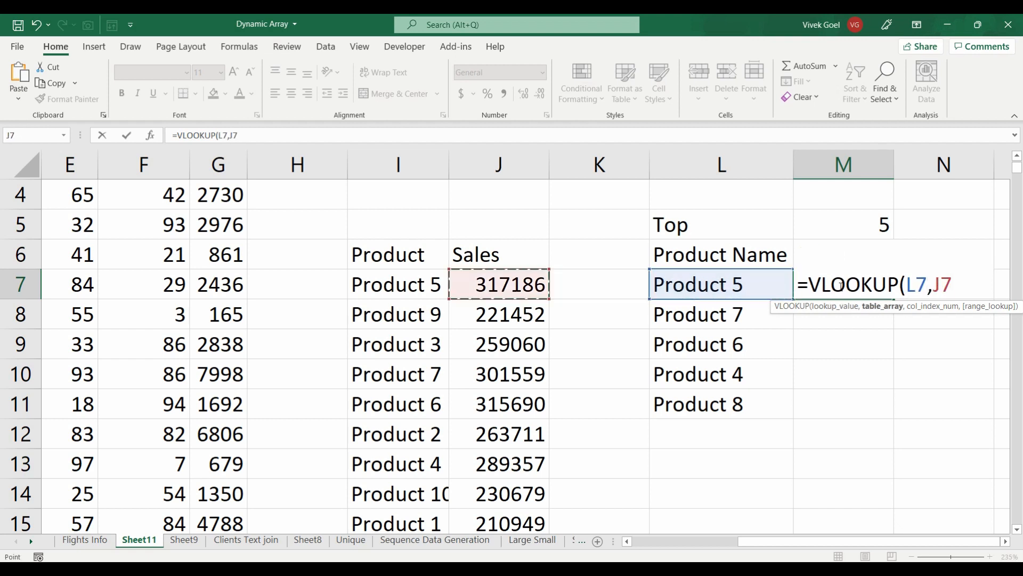
key(shift+Left)
key(ctrl+shift+Down)
text(,)
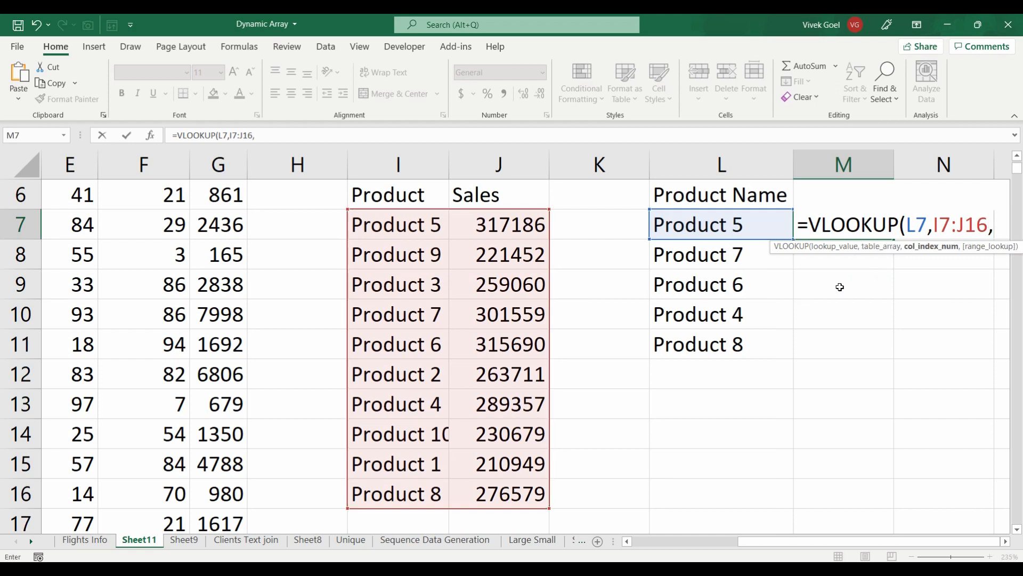
- Finish the M7 VLOOKUP with column index 2 and FALSE for an exact match
text(2)
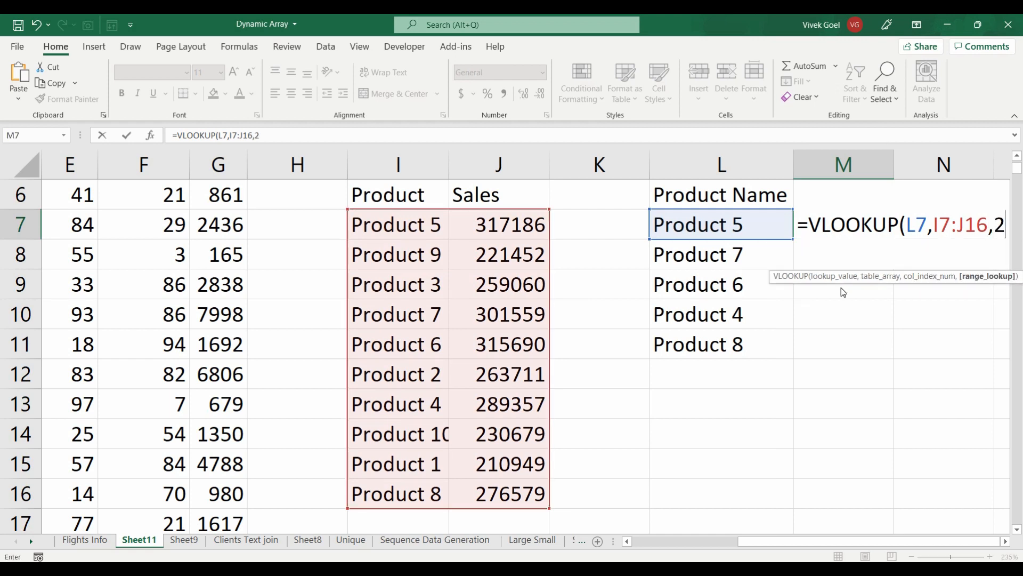
text(,)
key(Down)
key(Tab)
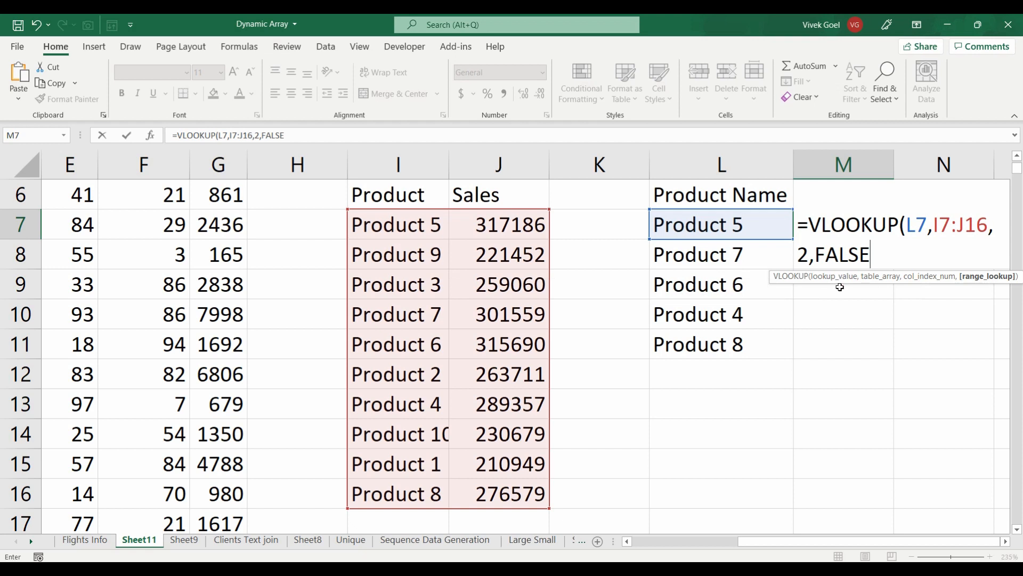
key(Return)
key(Up)
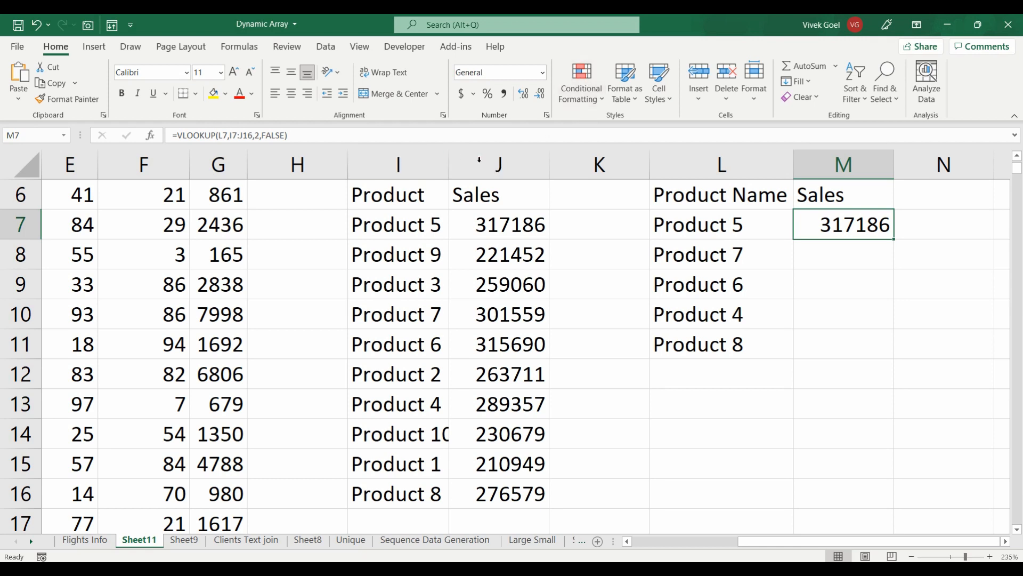
- Change the lookup value in the M7 VLOOKUP to the spilled range L7# and review the sales it returns
click(230, 135)
text(#)
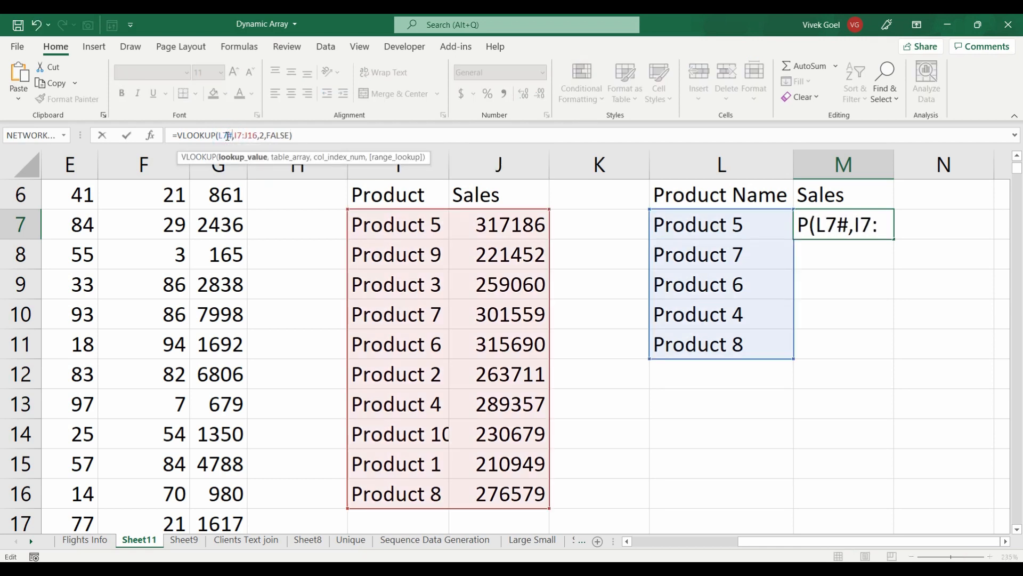
key(Return)
key(Up)
key(shift+Down)
key(shift+Down)
key(shift+Down)
key(shift+Down)
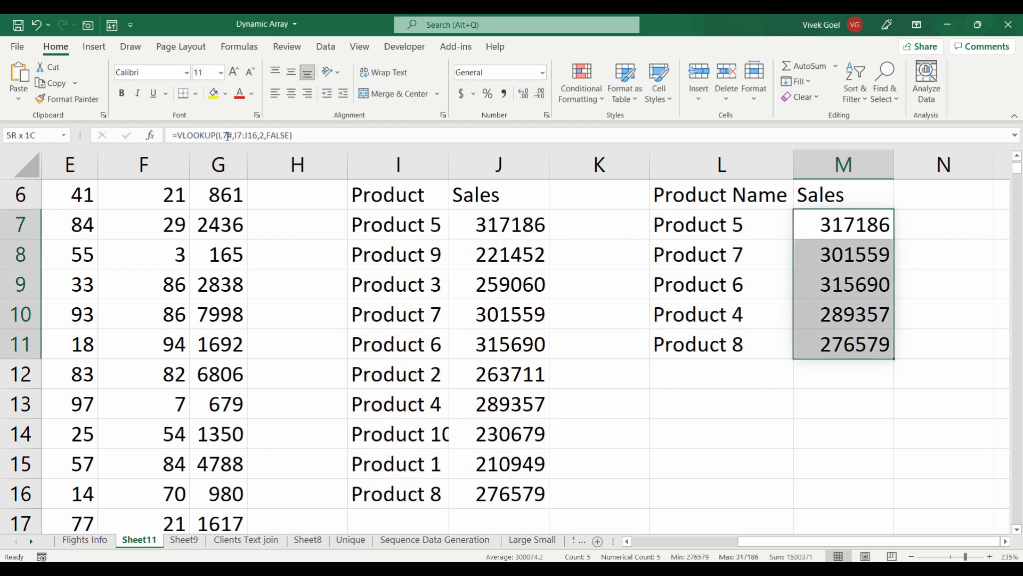
- Examine the spilled product names in column L alongside their sales in column M and the formulas behind them
key(Left)
key(shift+Right)
key(shift+Down)
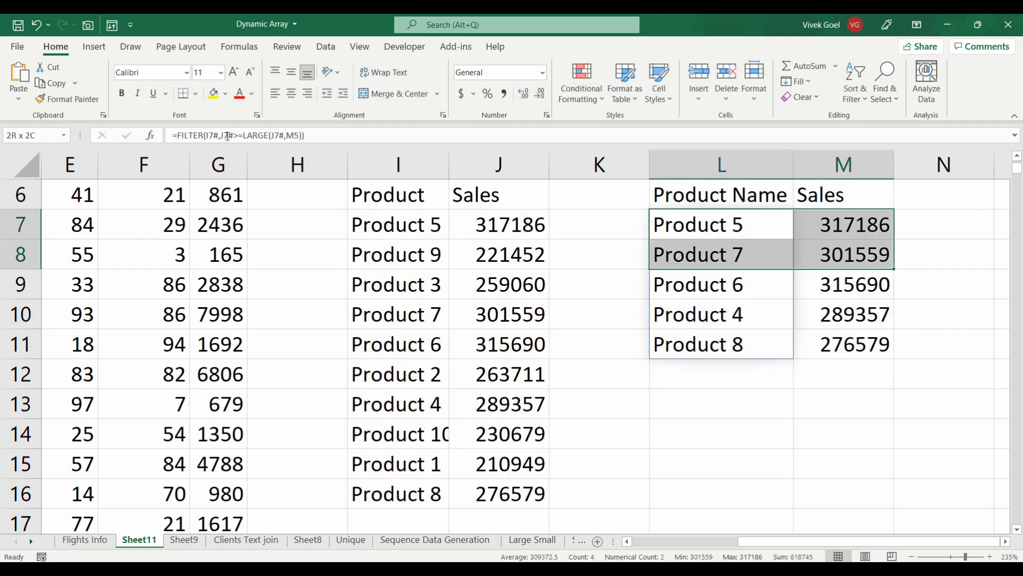
key(shift+Down)
key(shift+Down)
key(shift+Down)
key(Up)
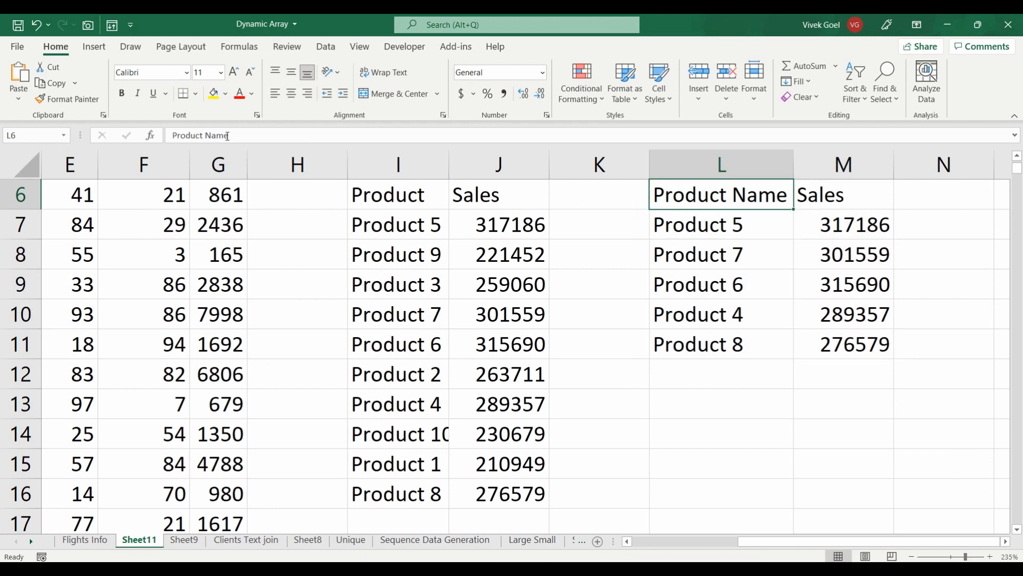
key(Down)
key(Right)
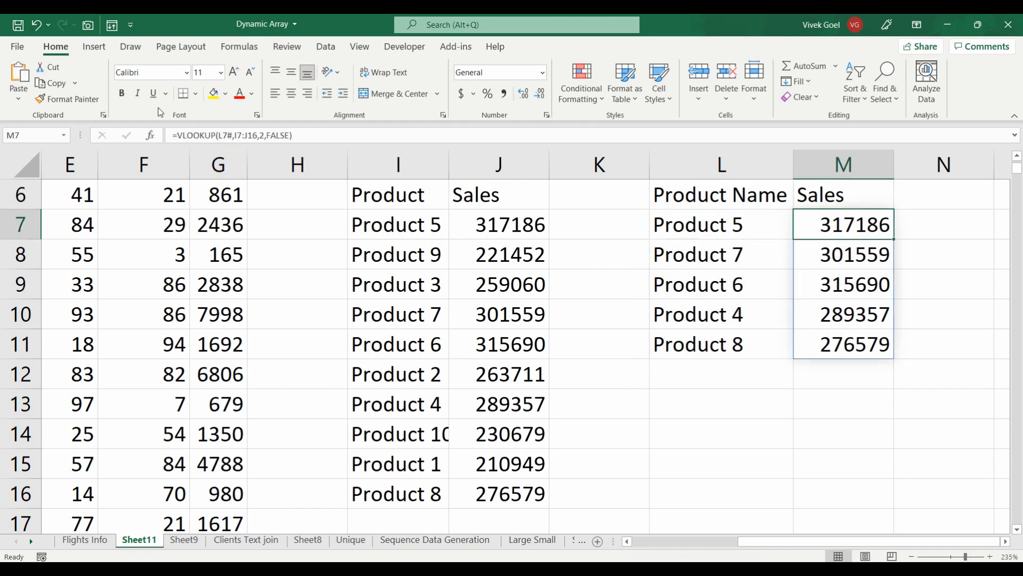
click(690, 226)
key(shift+Down)
key(shift+Down)
key(shift+Down)
key(shift+Down)
key(shift+Down)
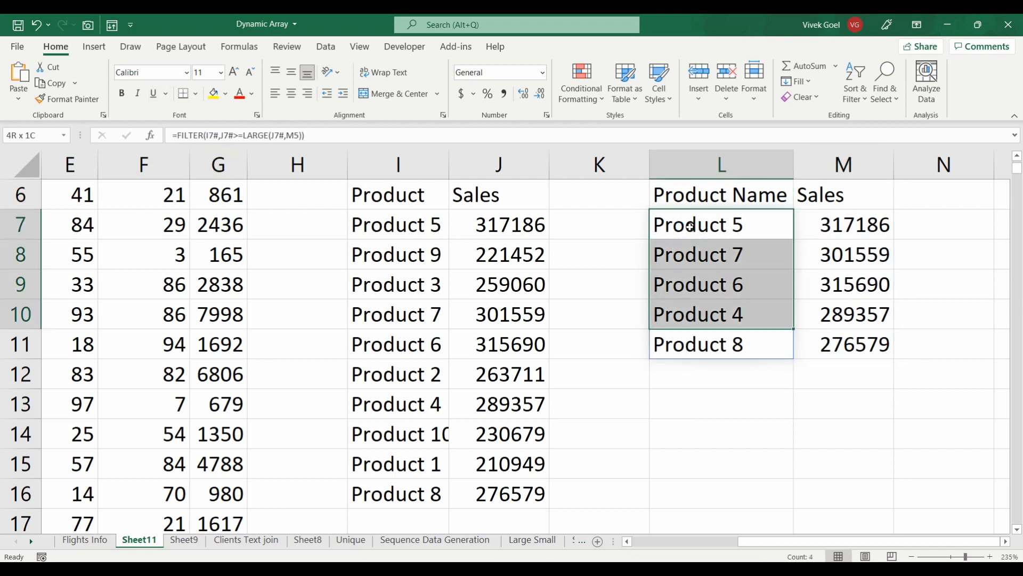
key(shift+Up)
key(Right)
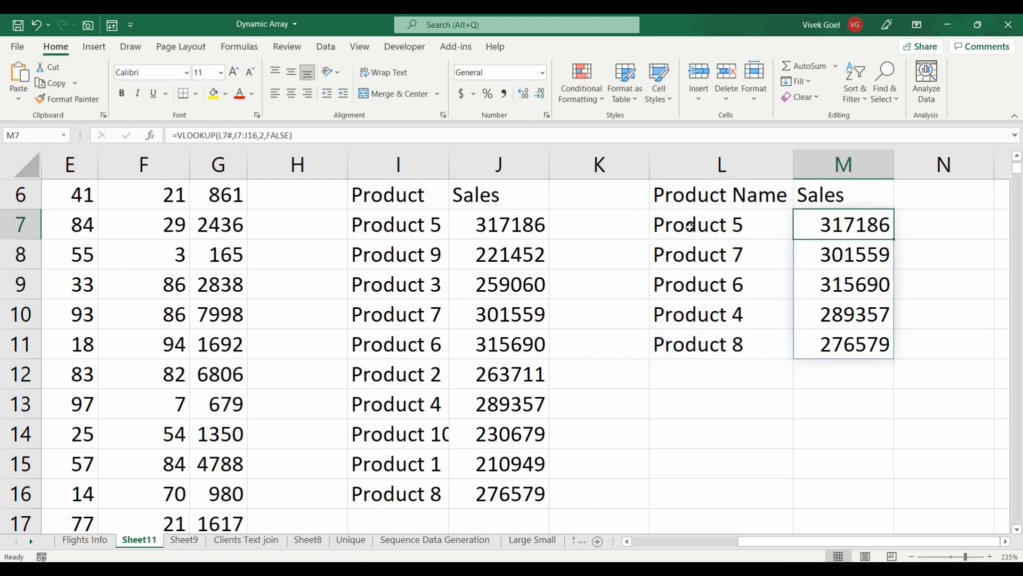
- Test the Top value in M5 with 3, and set it to 6
key(Up)
key(Up)
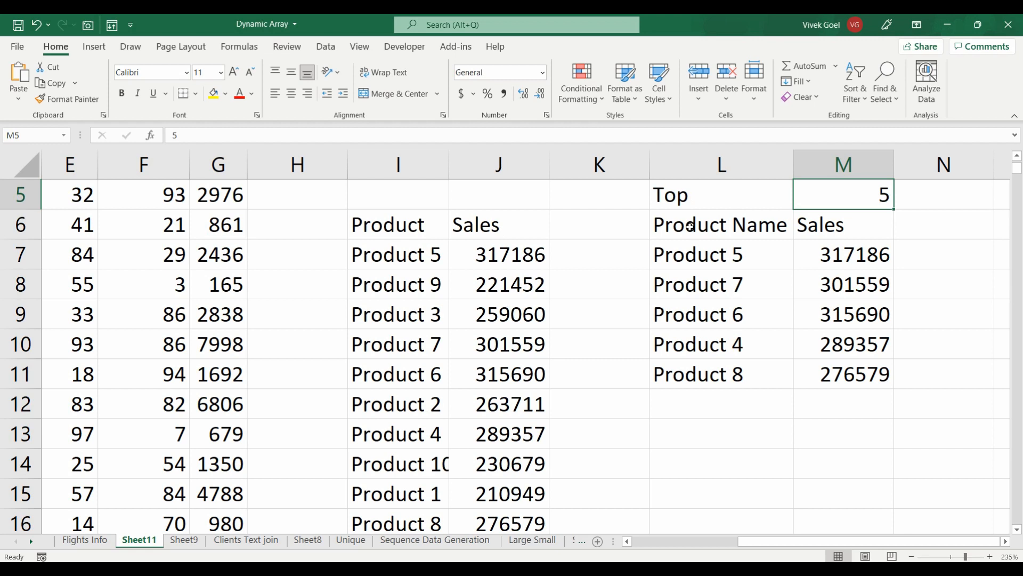
text(3)
key(Return)
key(Up)
text(6)
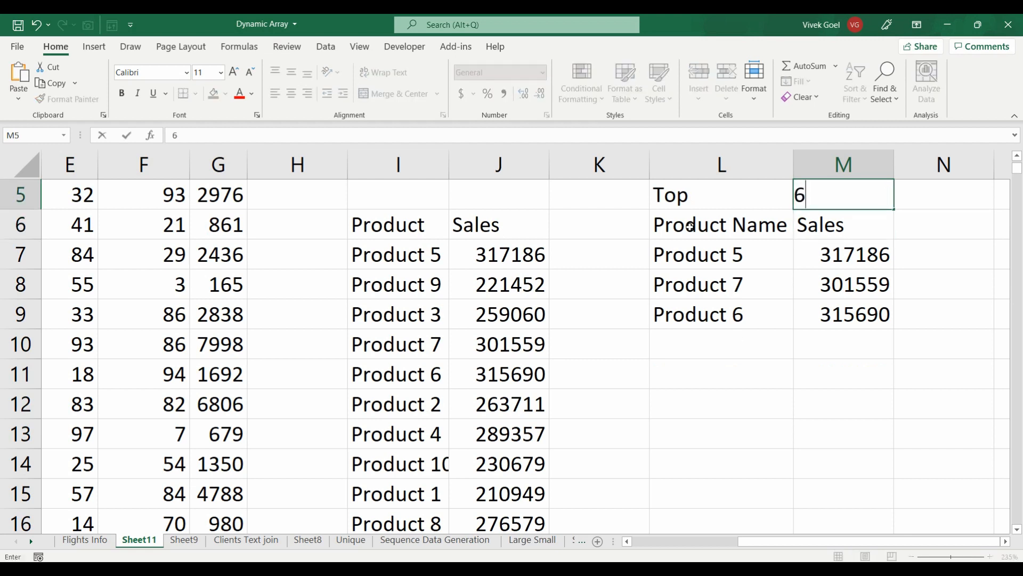
key(Return)
key(Down)
key(Left)
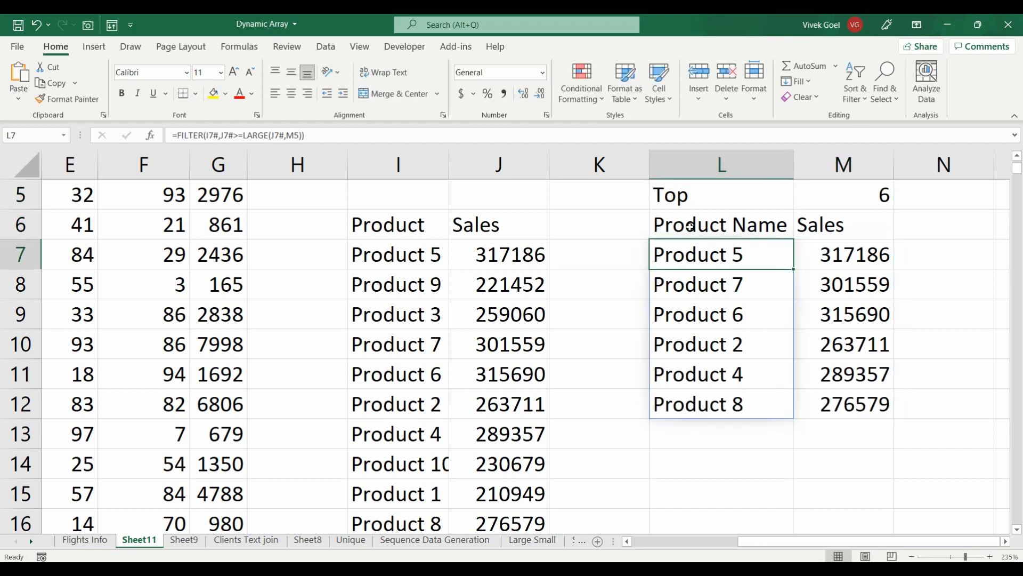
- Insert the recommended clustered column chart from the product names and sales in L6:M12
click(690, 227)
key(shift+Right)
key(shift+Down)
key(shift+Down)
key(shift+Down)
key(shift+Down)
key(shift+Down)
key(shift+Down)
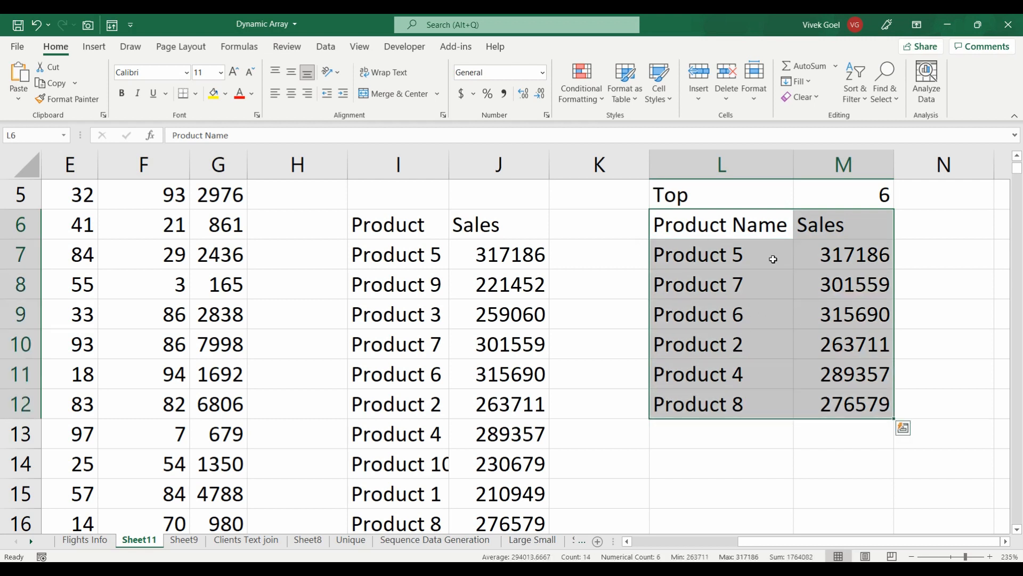
click(95, 48)
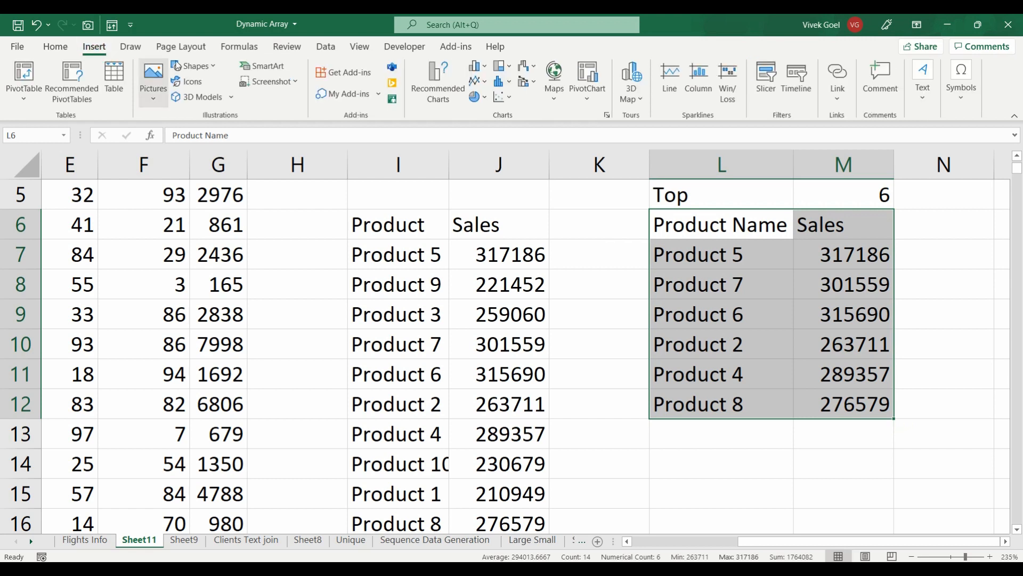
click(435, 100)
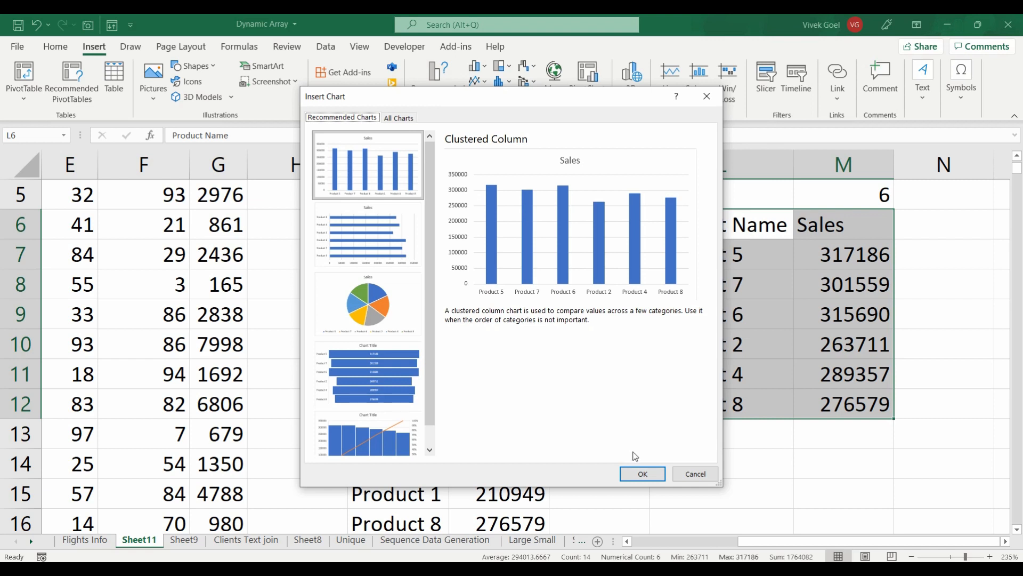
click(641, 472)
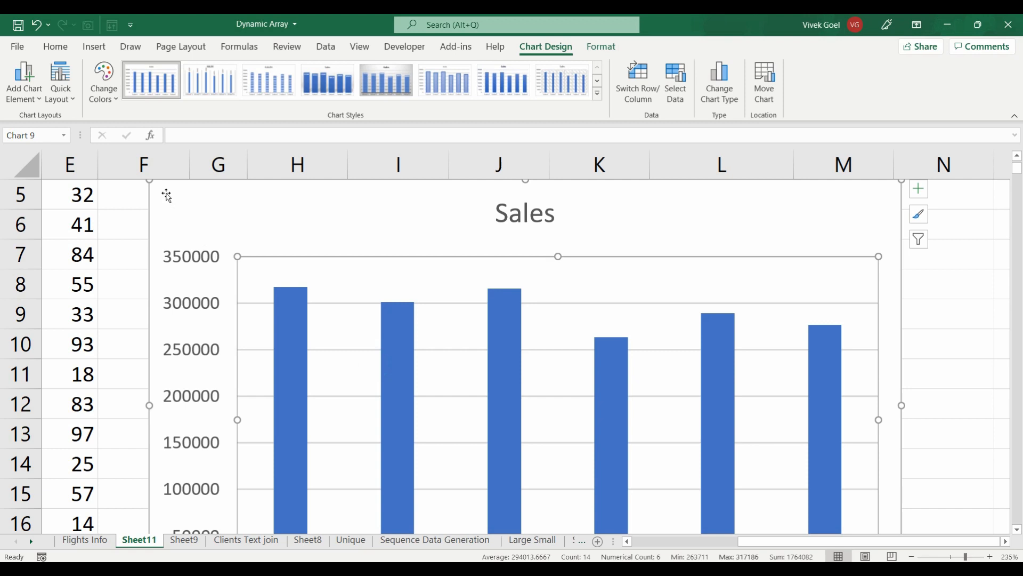
- Shrink the Sales chart and place it over columns F to K so the Top summary in L:M stays uncovered
scroll(151, 180, up, 1)
drag(203, 240, 373, 393)
drag(479, 423, 171, 206)
- Test the chart with a Top value of 8 in M5, and set it to 4
click(820, 222)
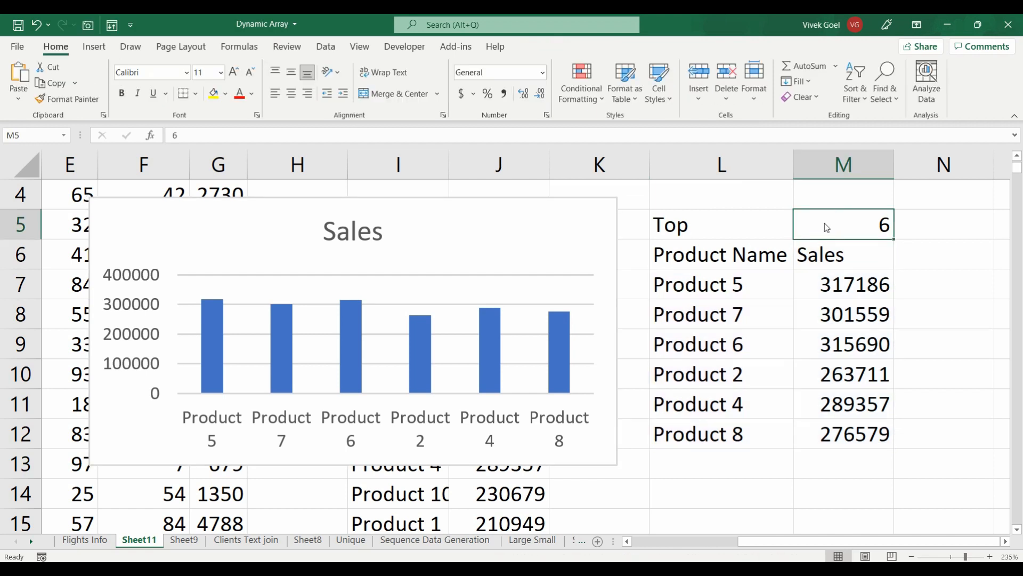
text(8)
key(Return)
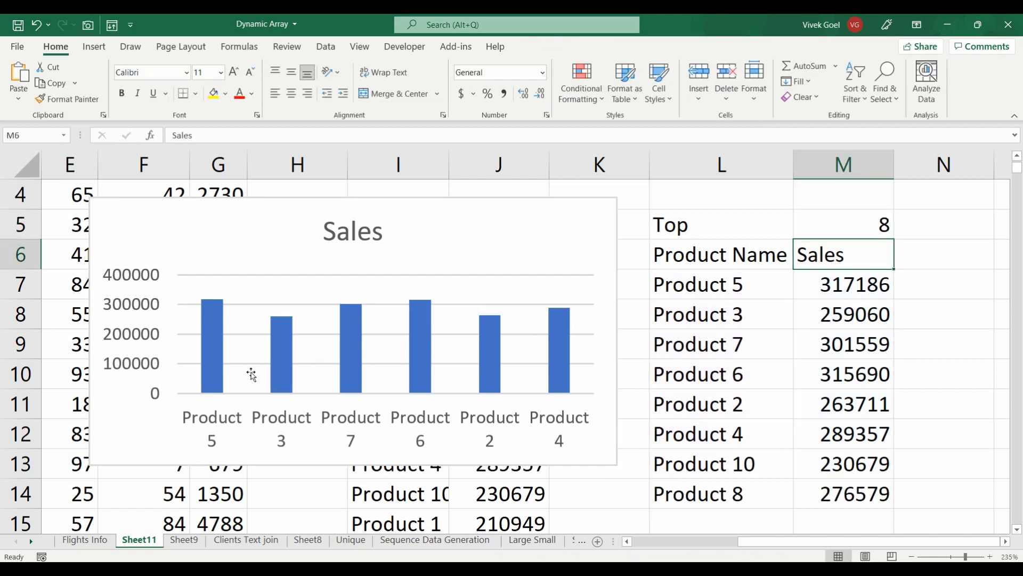
click(834, 232)
text(4)
key(Return)
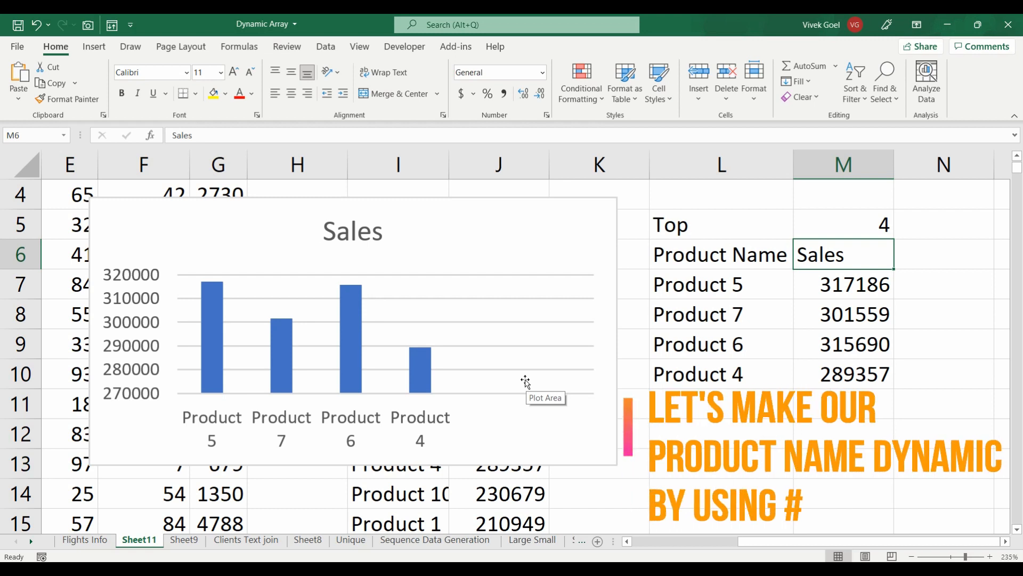
- Try to set the chart's Sales series values directly to the spilled range =Sheet11!$M$7#
click(490, 327)
right_click(489, 327)
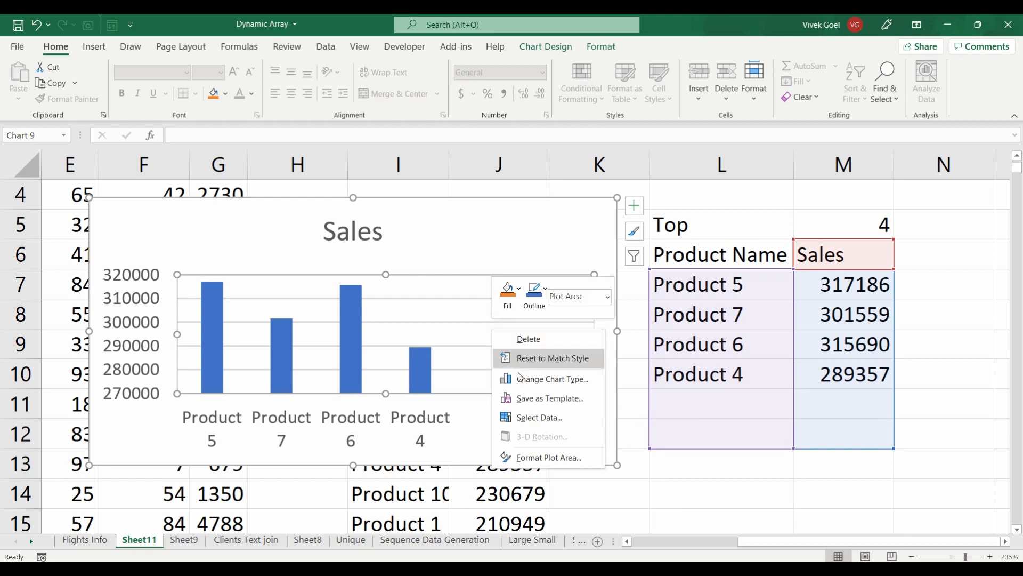
click(539, 418)
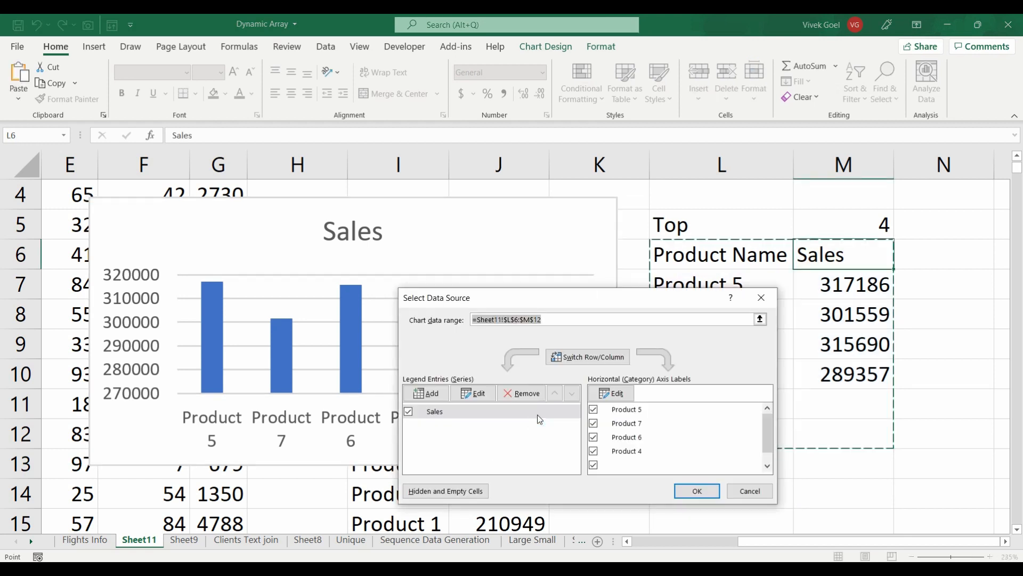
click(472, 393)
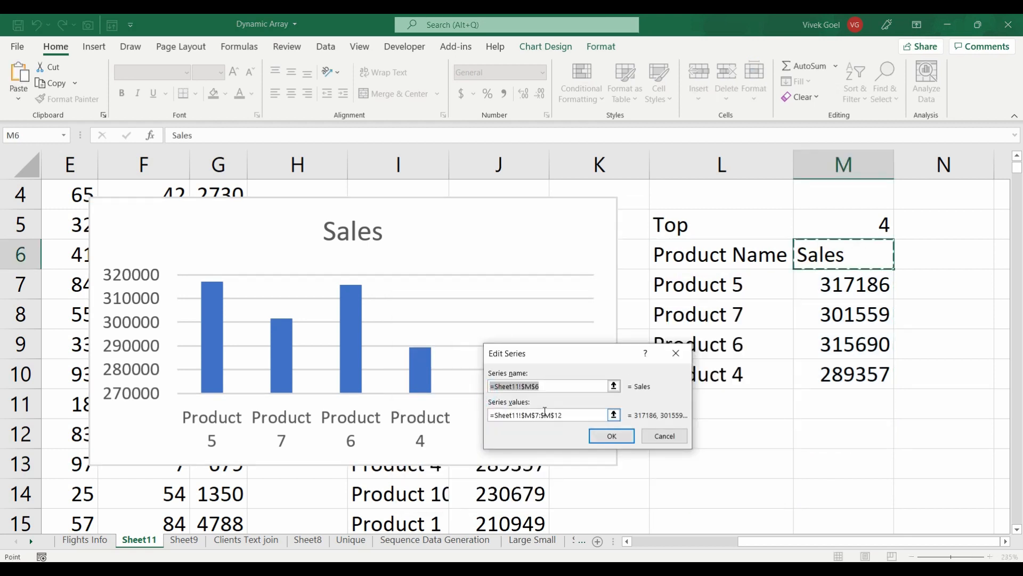
click(568, 417)
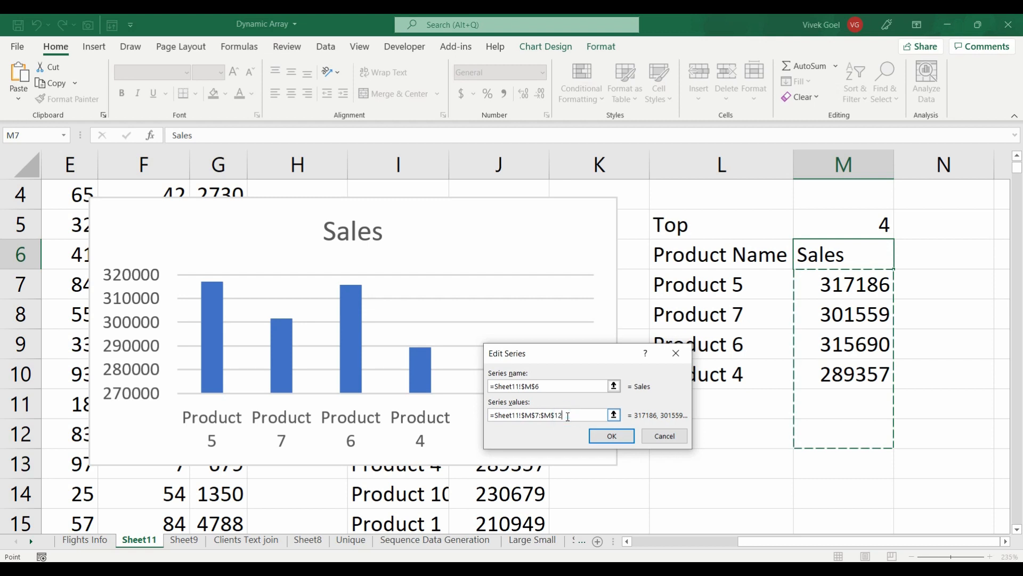
key(BackSpace)
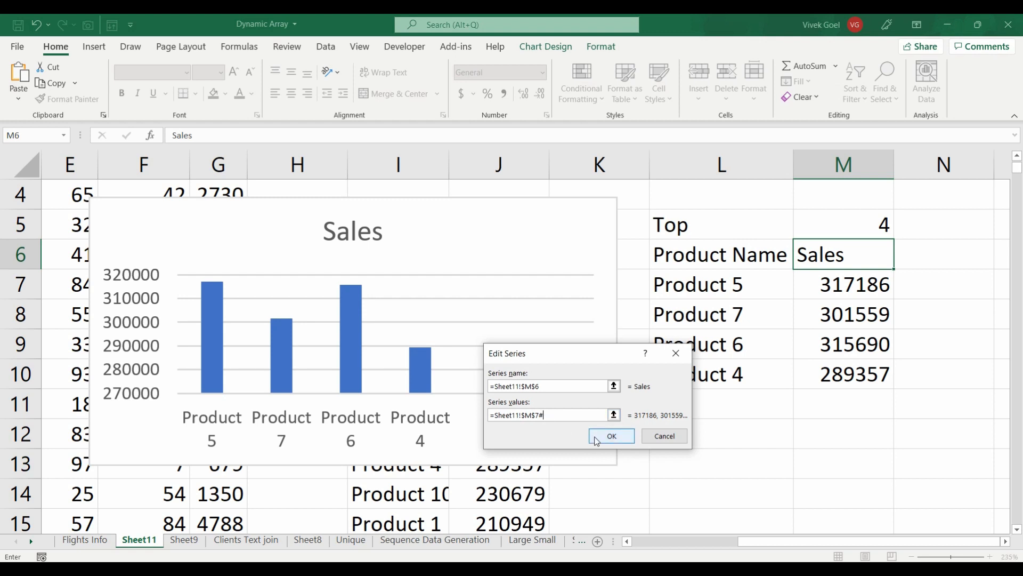
click(611, 436)
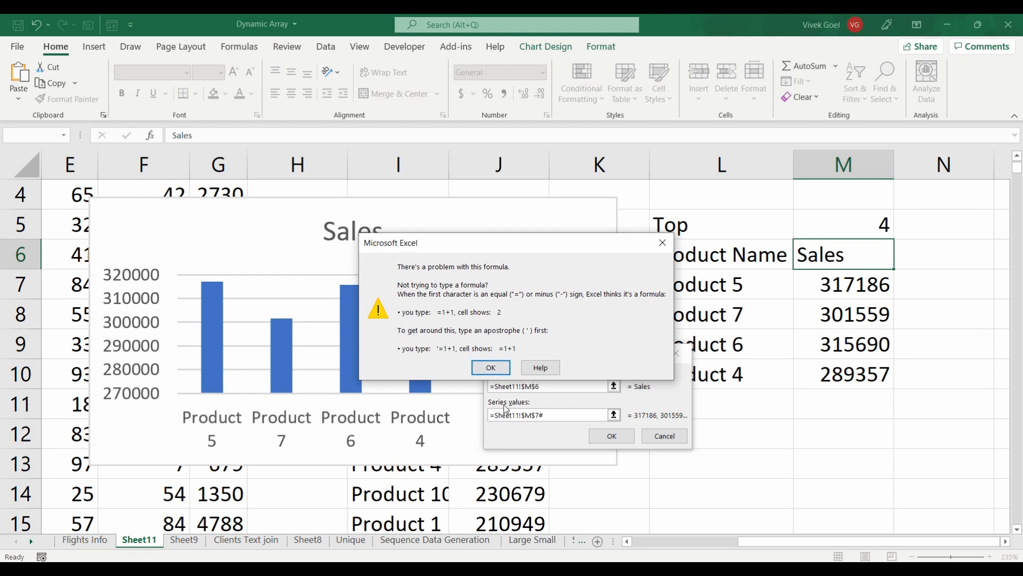
click(490, 367)
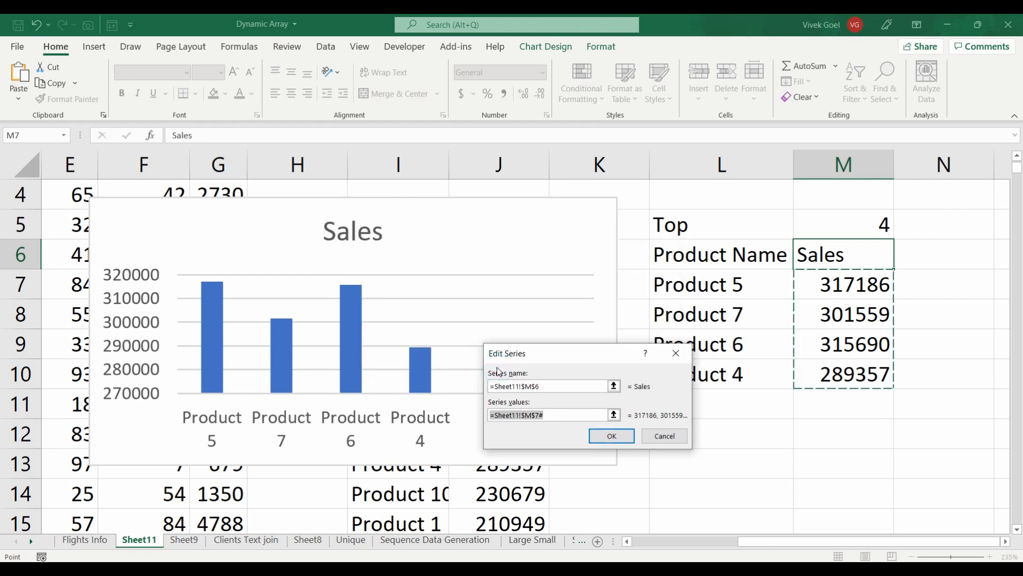
click(666, 437)
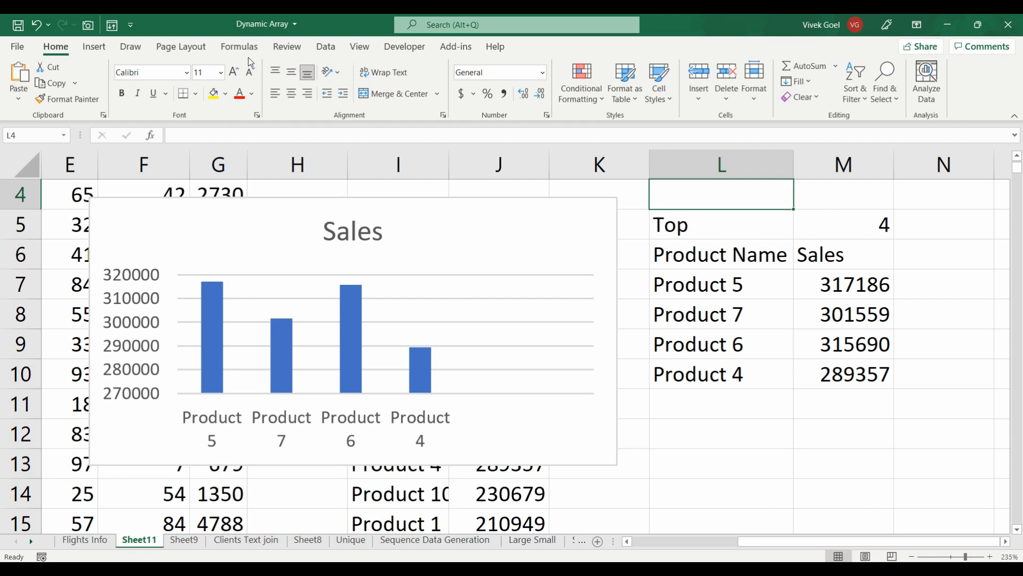
- Define a workbook-scoped name UniqProduct that refers to the spilled product names, =Sheet11!$L$7#
click(240, 47)
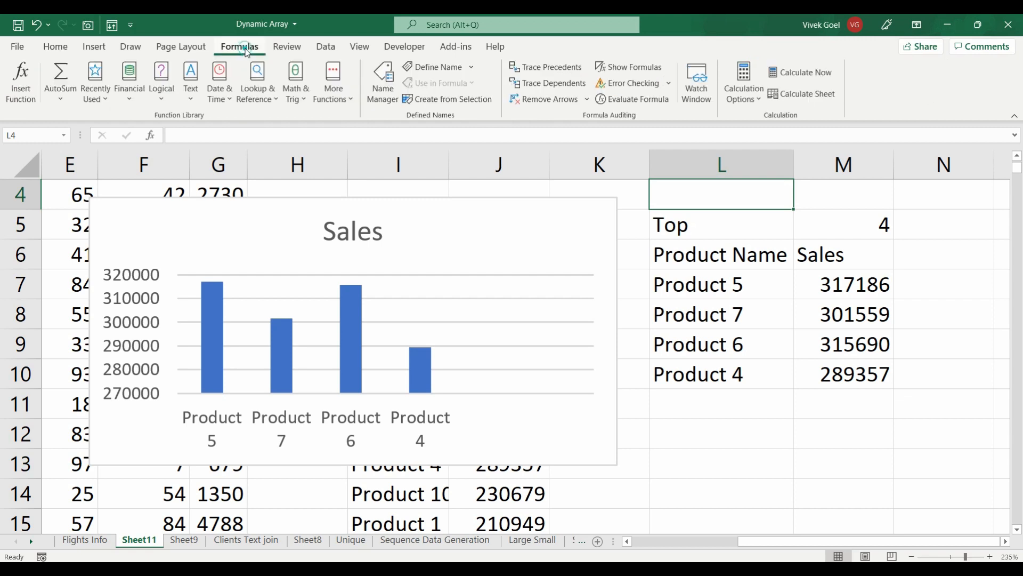
click(427, 66)
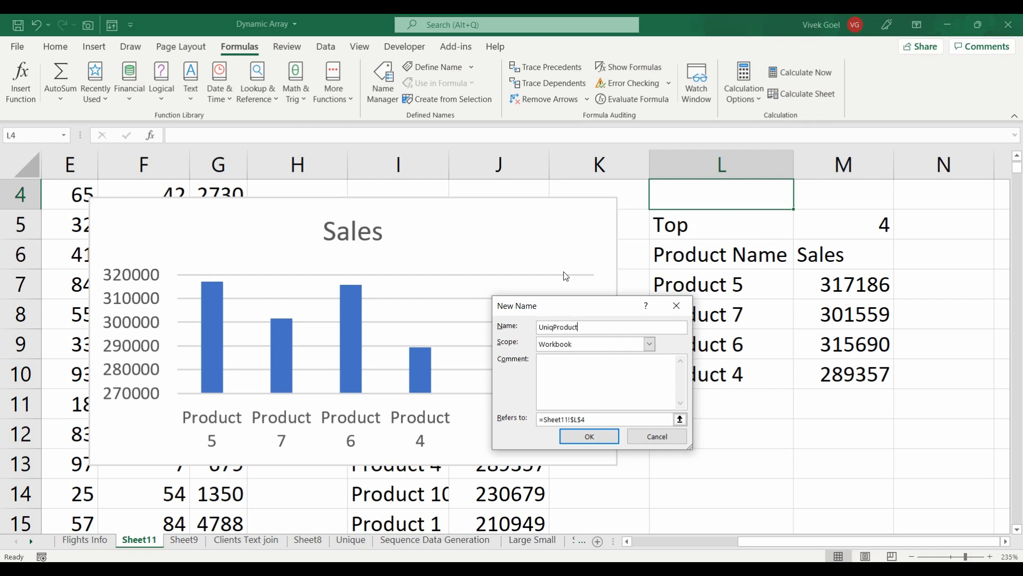
click(600, 417)
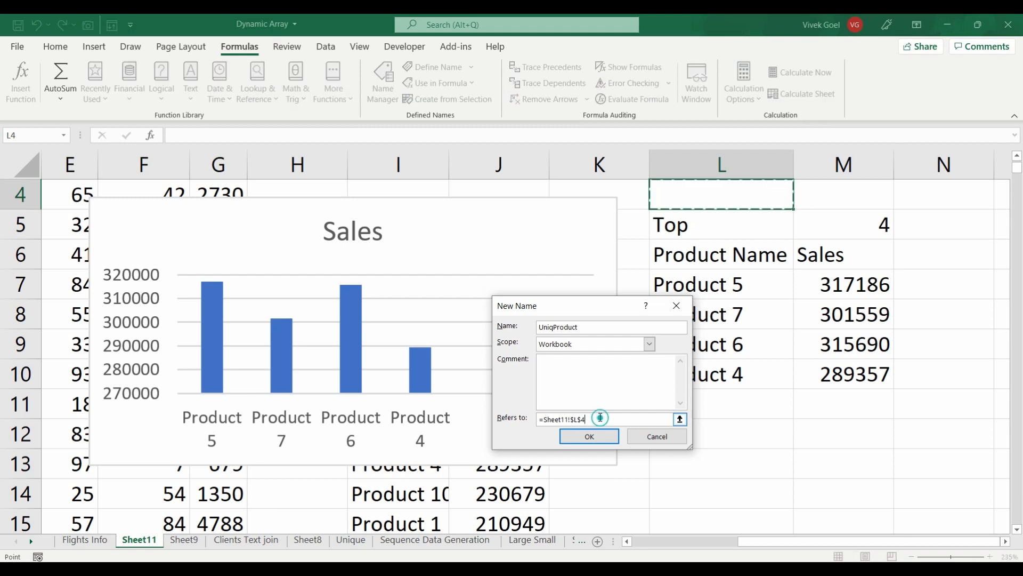
click(720, 284)
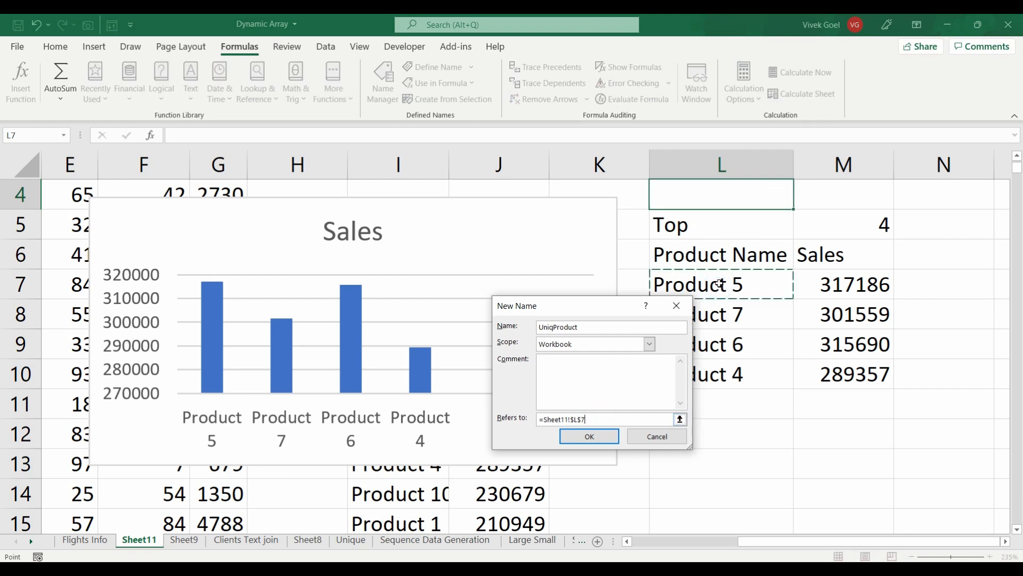
text(#)
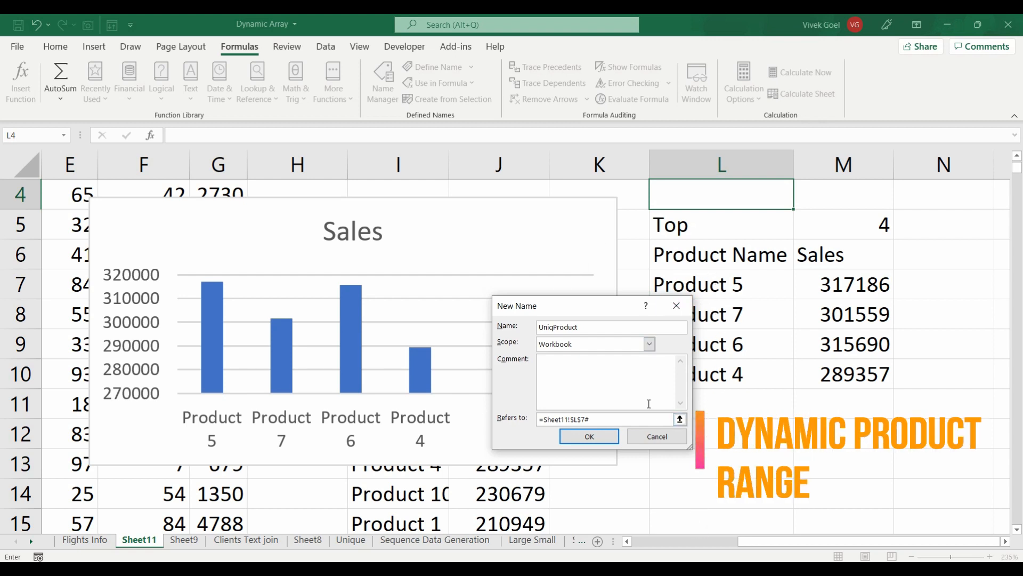
click(589, 436)
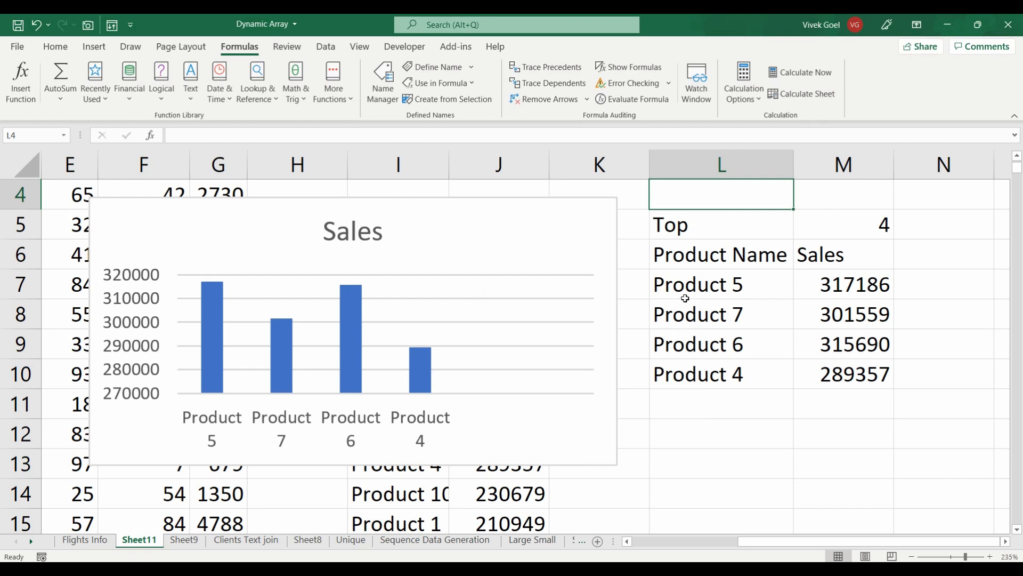
- Define a workbook-scoped name TopSales that refers to the spilled sales values, =Sheet11!$M$7#
click(441, 69)
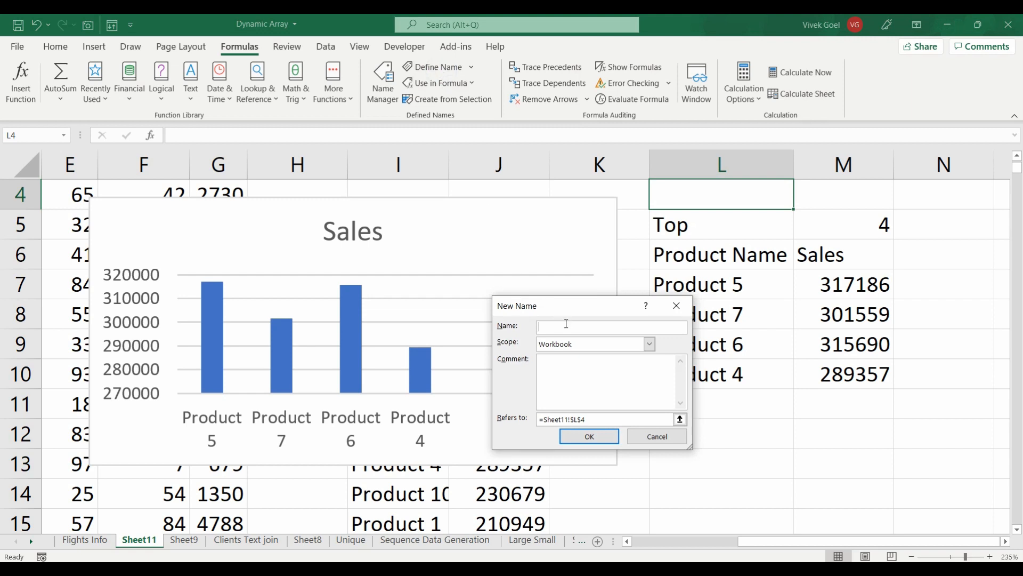
text(TopSales)
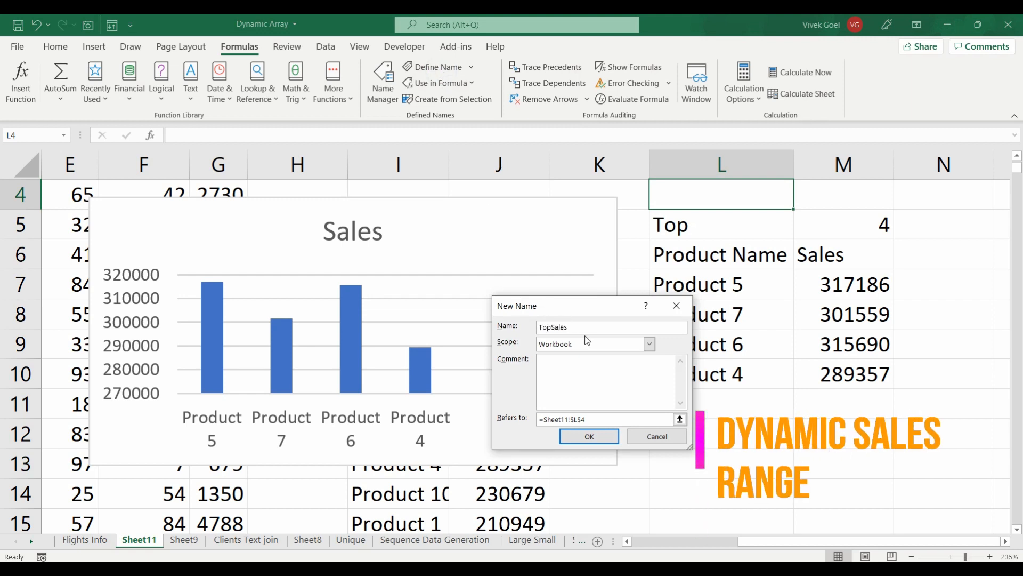
click(607, 420)
click(843, 285)
text(#)
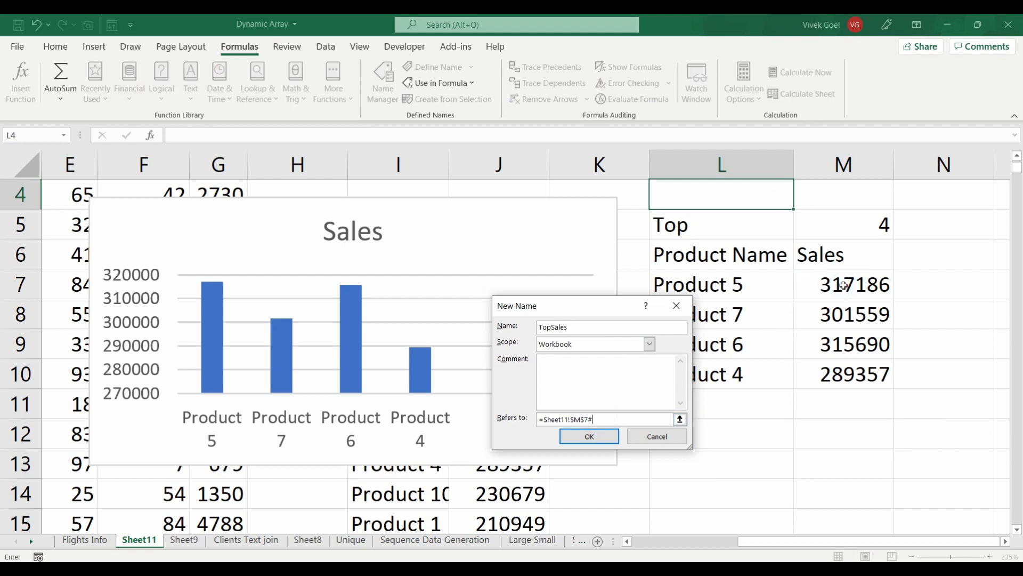
click(589, 436)
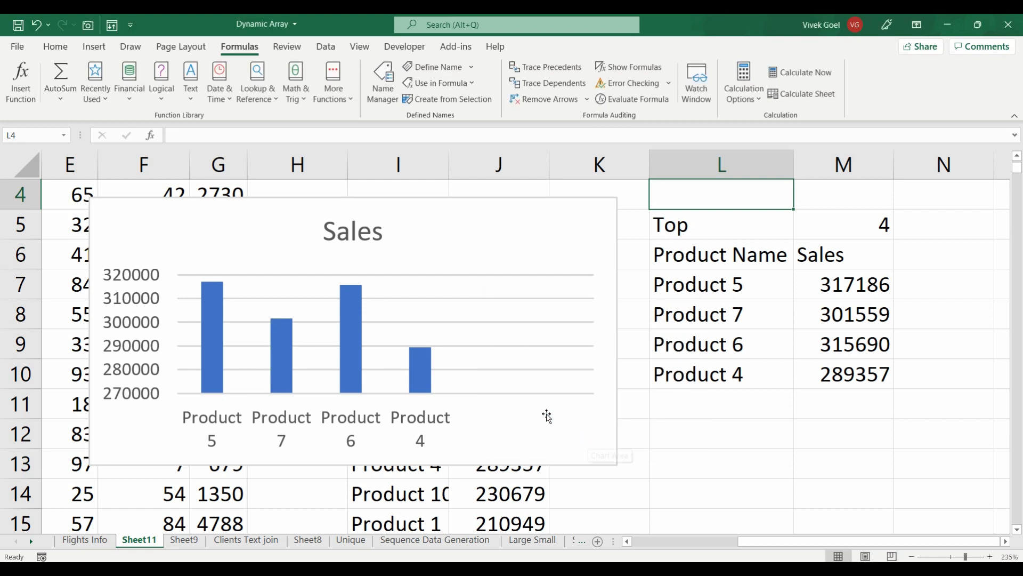
- Change the chart's Sales series values to the defined name, =Sheet11!TopSales
click(508, 352)
right_click(508, 352)
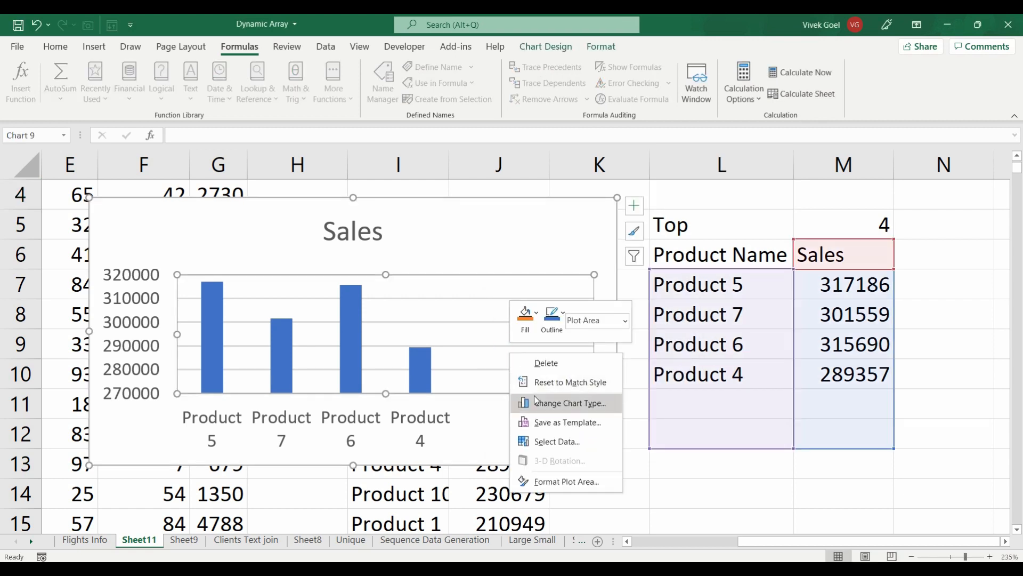
click(569, 444)
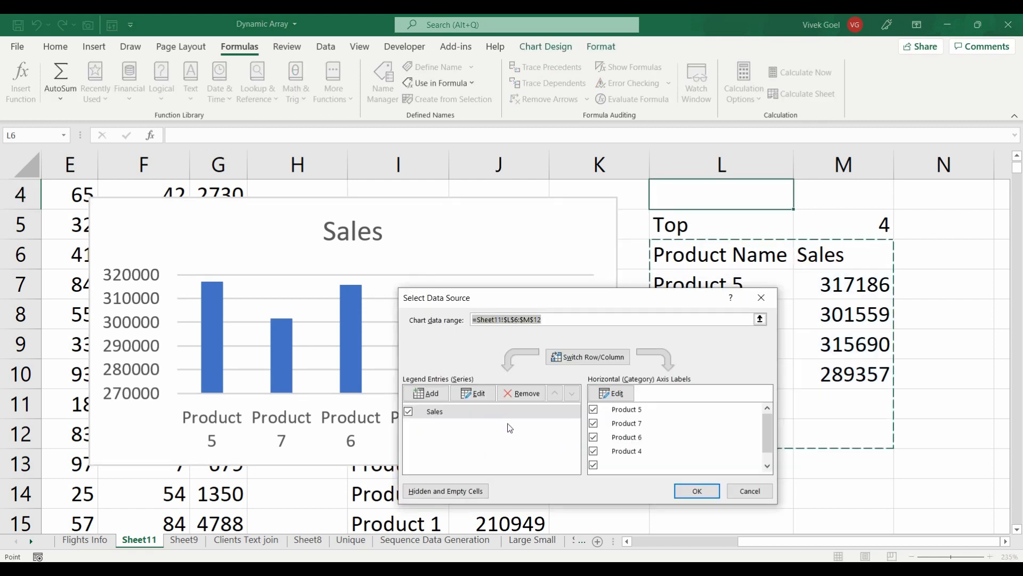
click(477, 395)
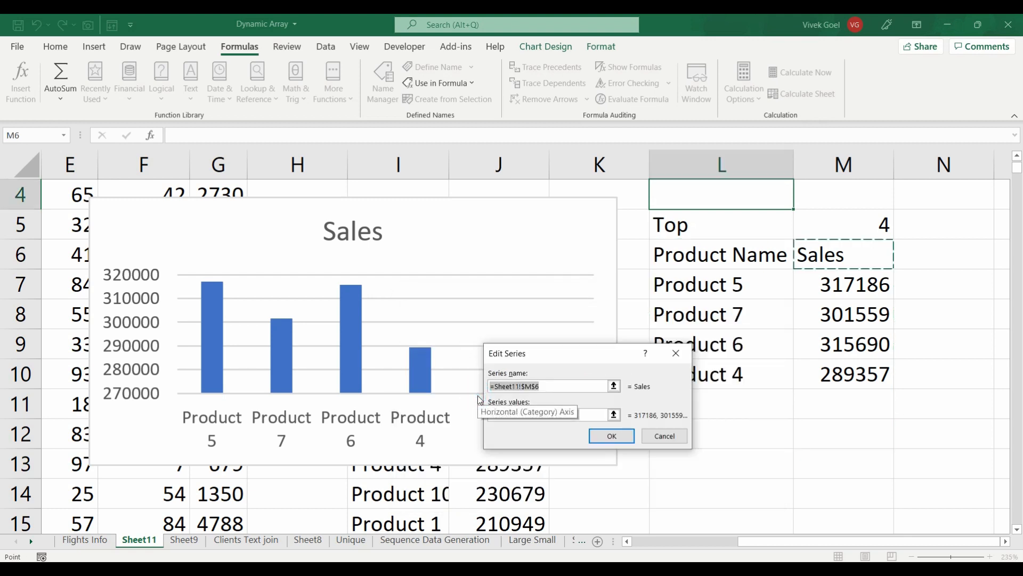
click(591, 414)
key(BackSpace)
key(BackSpace)
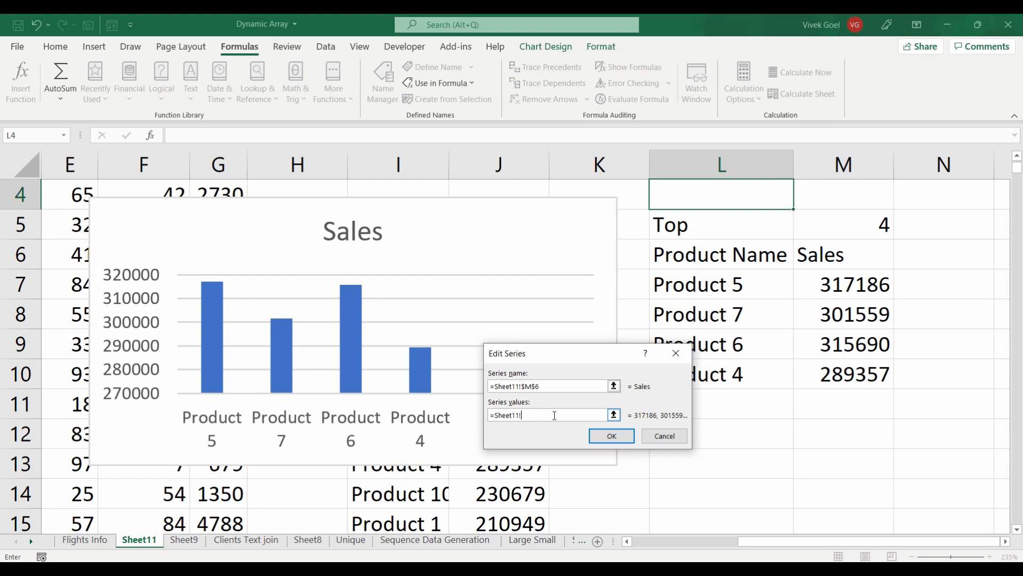
key(F3)
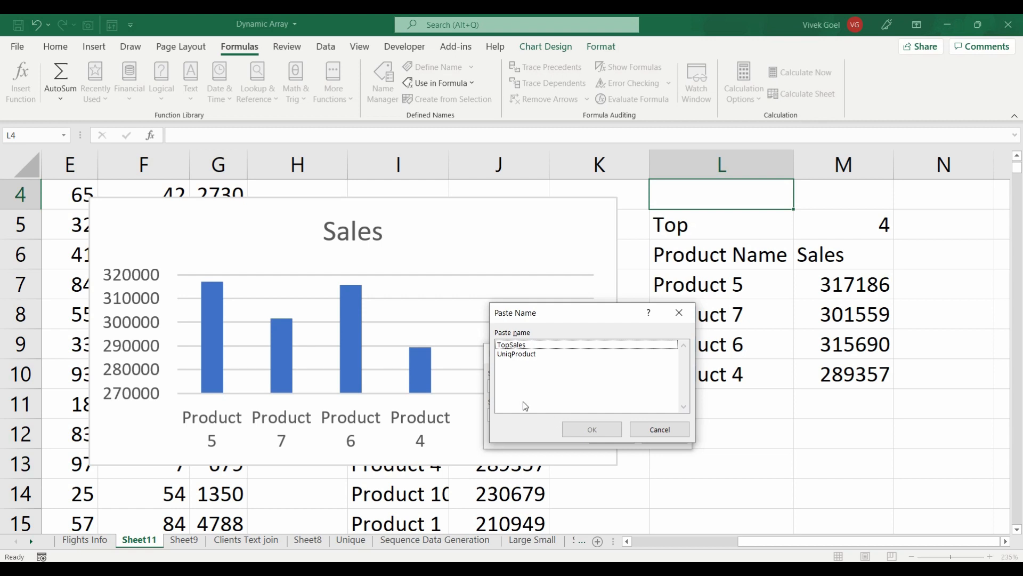
drag(546, 318, 355, 321)
double_click(321, 348)
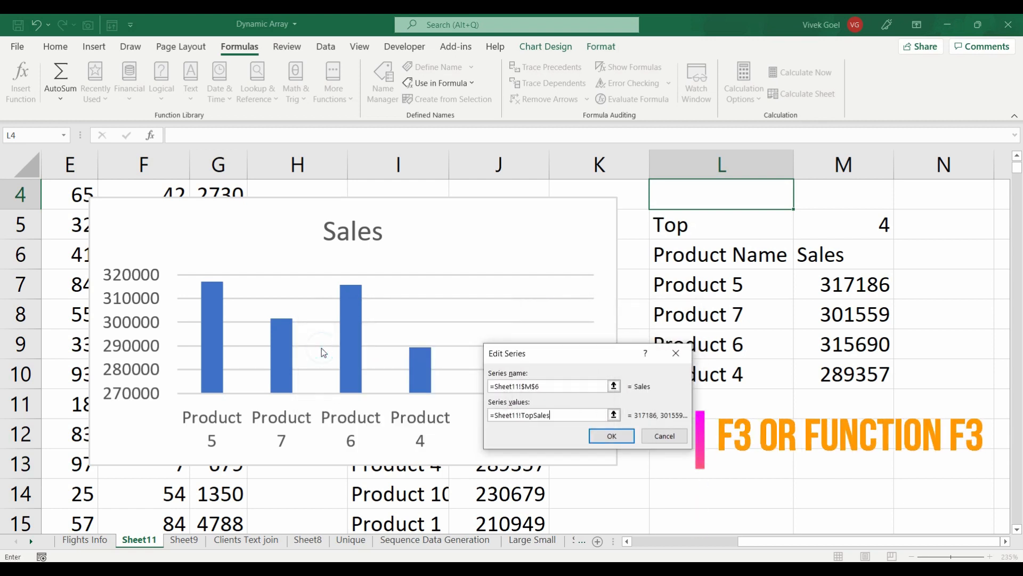
click(609, 433)
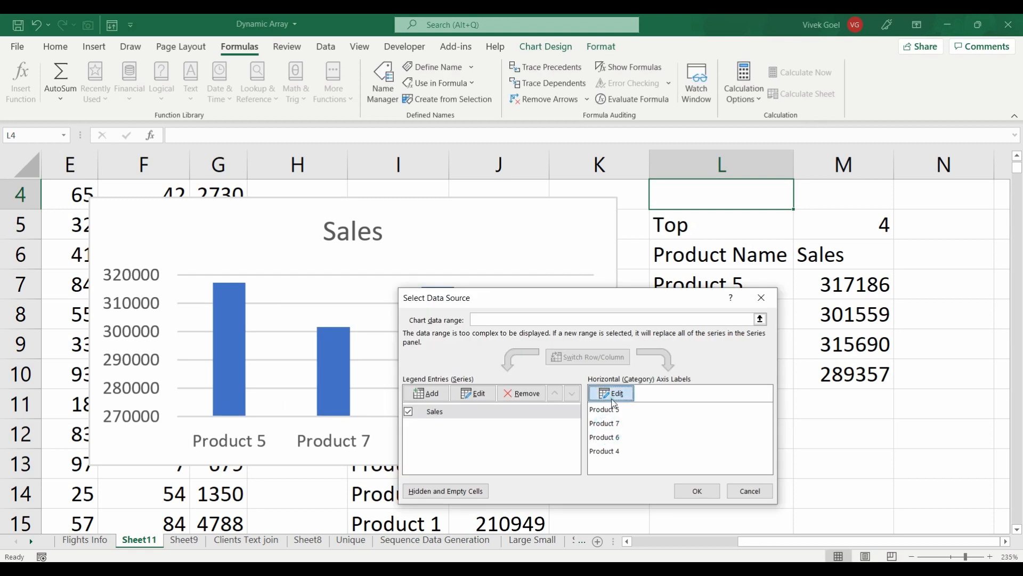
- Change the chart's horizontal axis label range to the defined name, =Sheet11!UniqProduct, and apply the data source changes
click(613, 398)
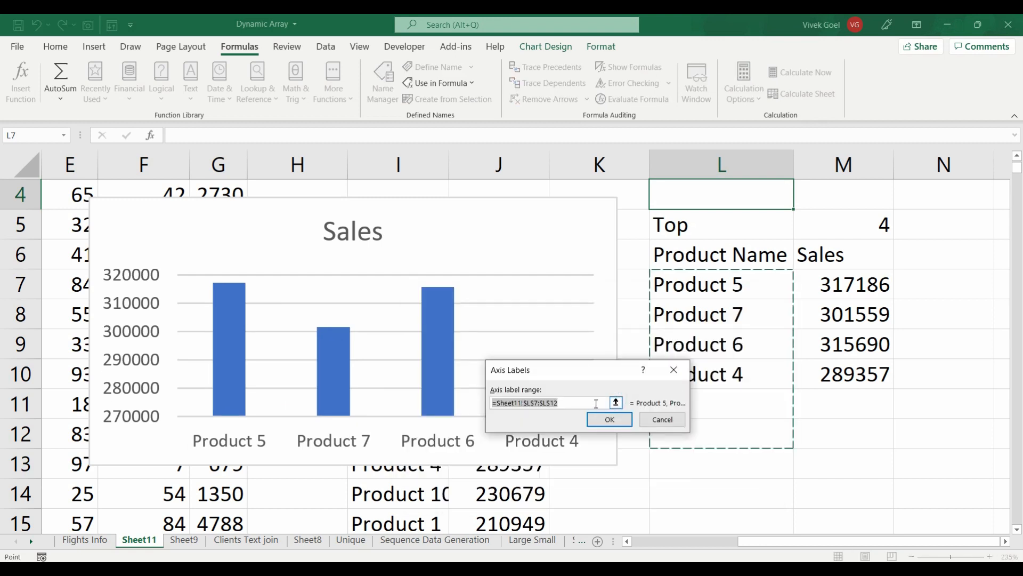
click(587, 401)
key(BackSpace)
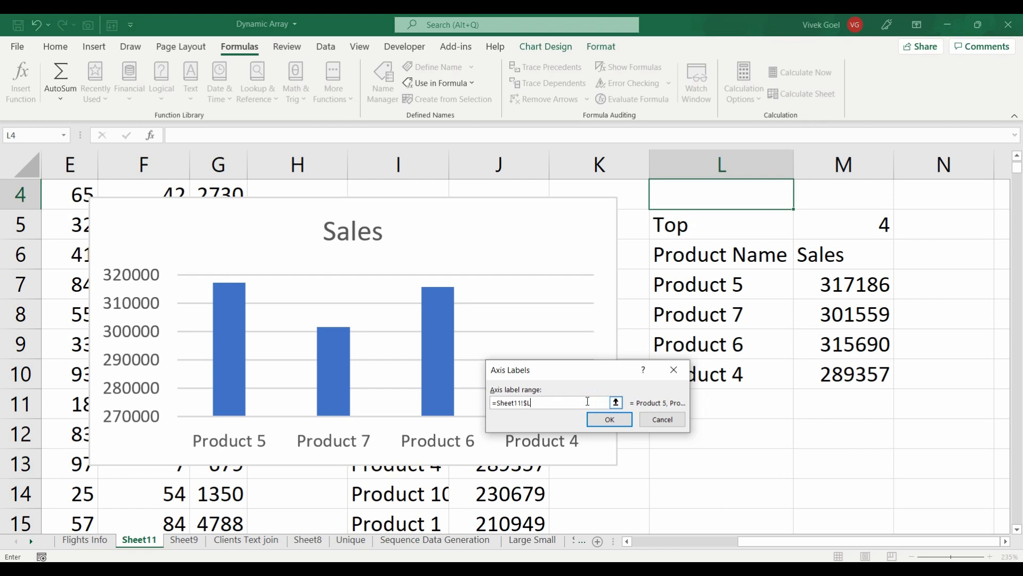
key(F3)
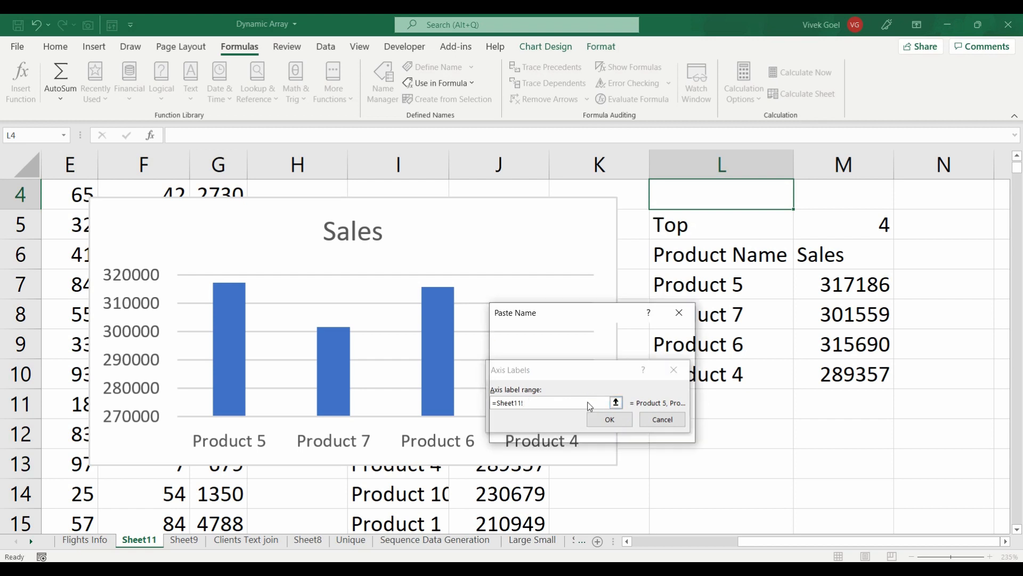
click(531, 355)
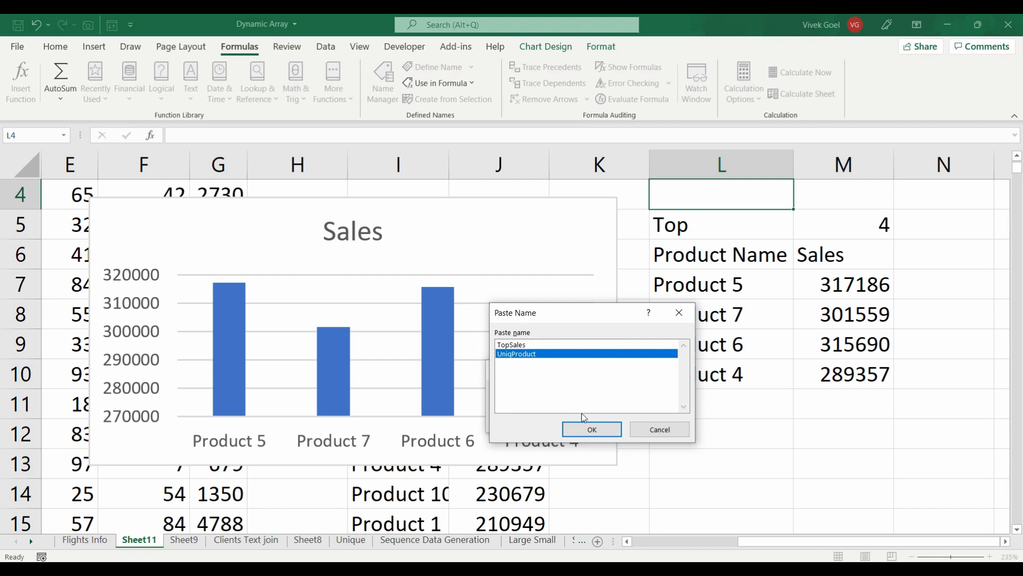
click(592, 428)
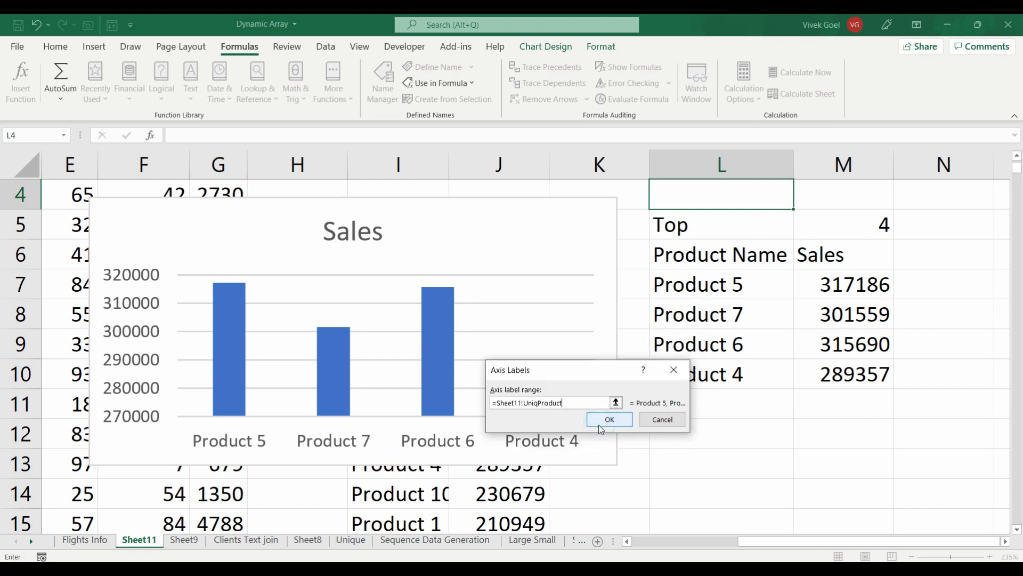
click(600, 429)
click(684, 491)
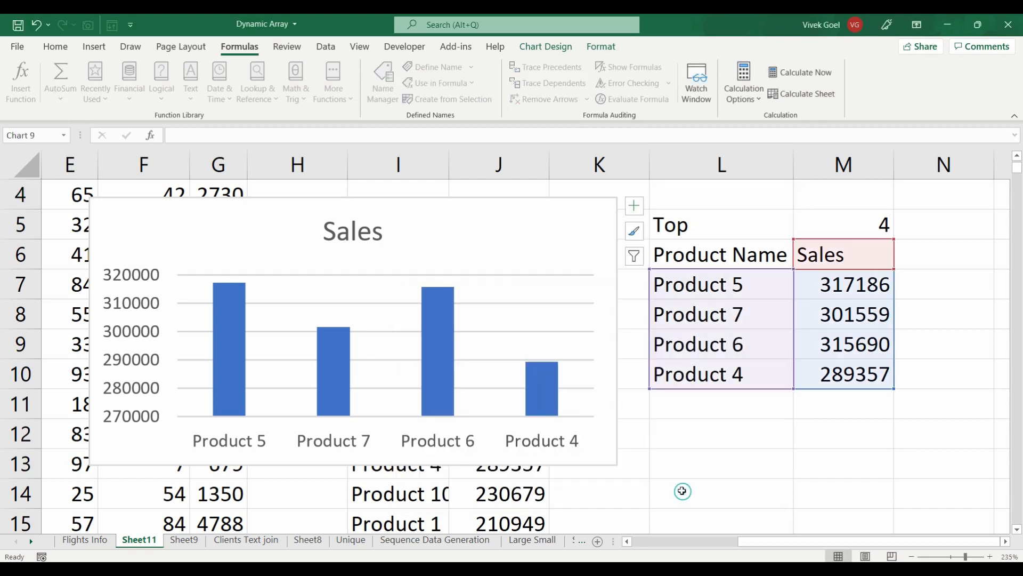
- Test the chart's resizing by setting the Top count in M5 to 3 and then 7
click(846, 228)
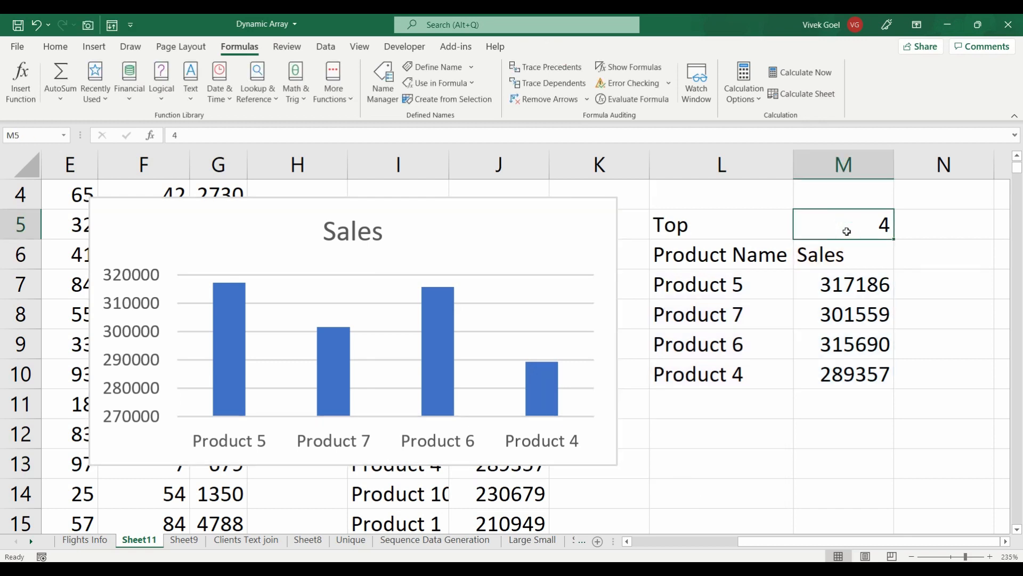
text(3)
key(Return)
click(847, 231)
text(7)
key(Return)
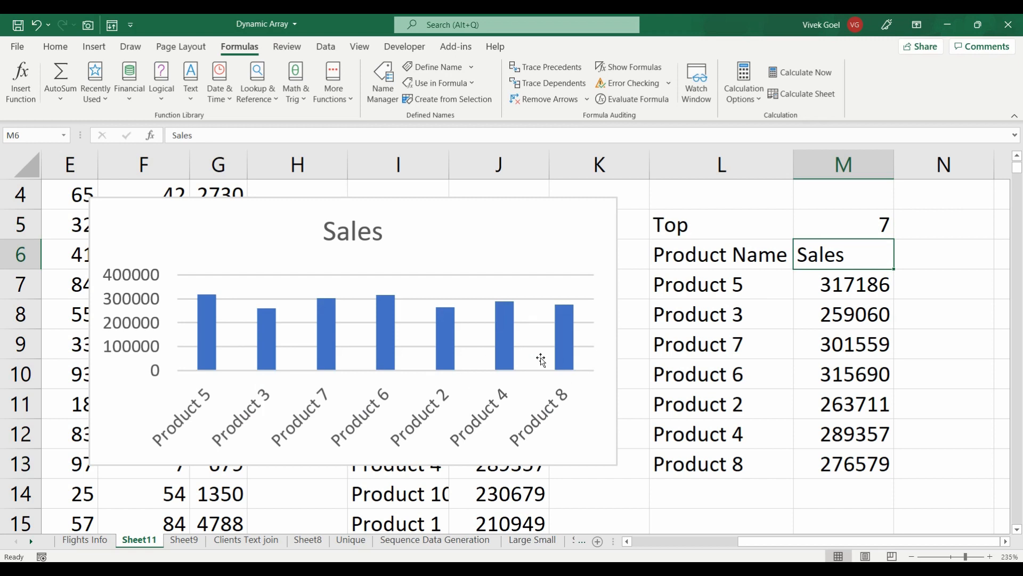
- Try further Top counts of 4, 9 and 1 in M5 to test the chart's dynamic range
click(832, 228)
text(4)
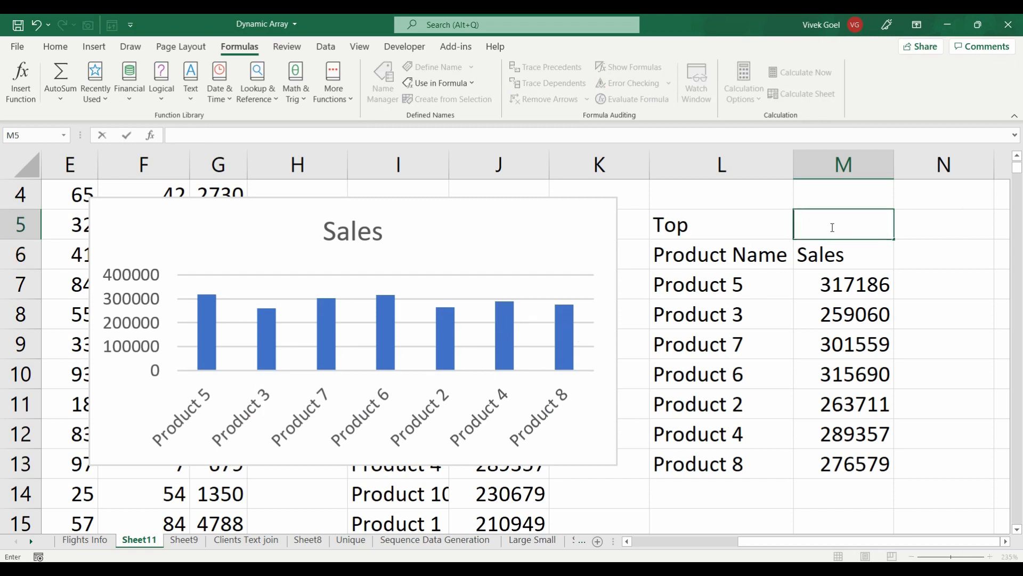
key(Return)
click(832, 227)
text(9)
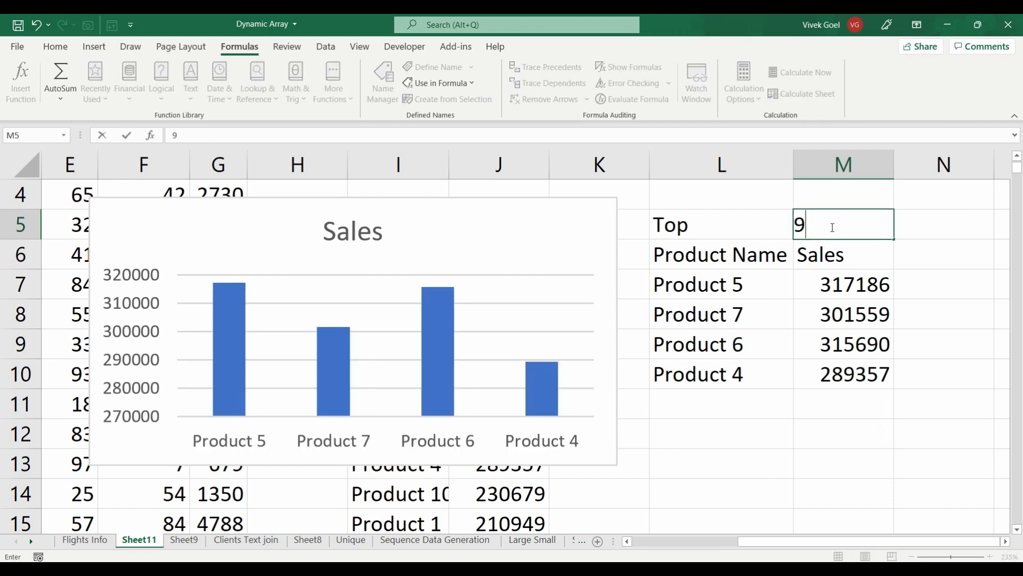
key(Return)
click(832, 226)
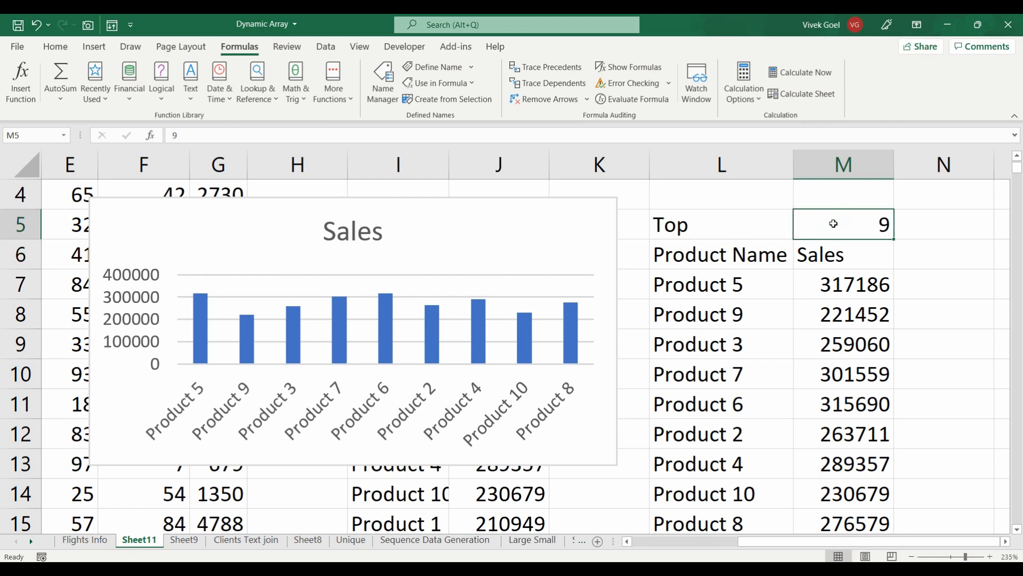
text(1)
key(Return)
- Set the Top count in M5 to 3
click(834, 224)
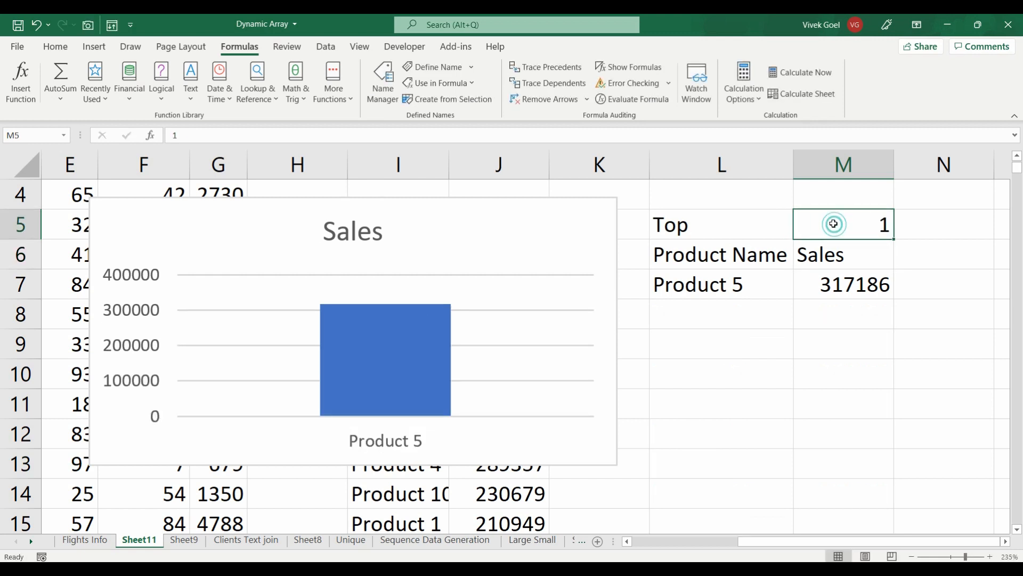
text(3)
key(Return)
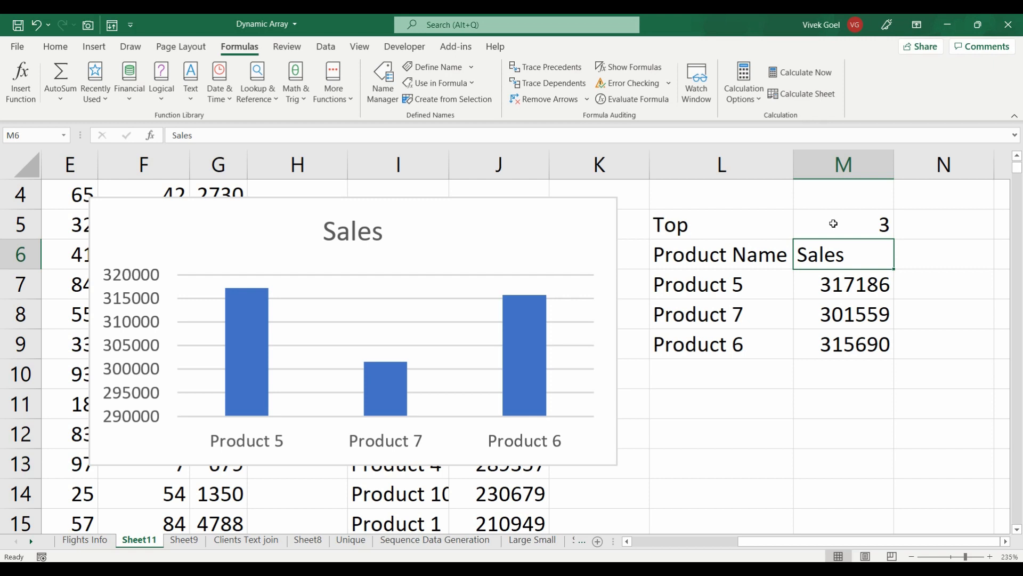
- Restyle the Sales chart with the sixth preset chart style, using light blue gradient columns with darker outlines
click(480, 258)
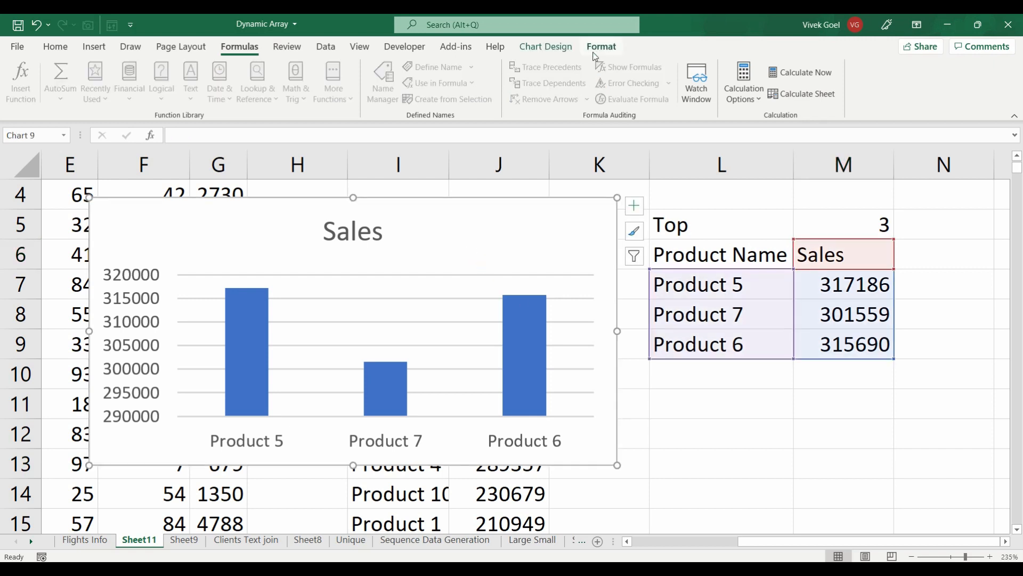
click(595, 49)
click(585, 87)
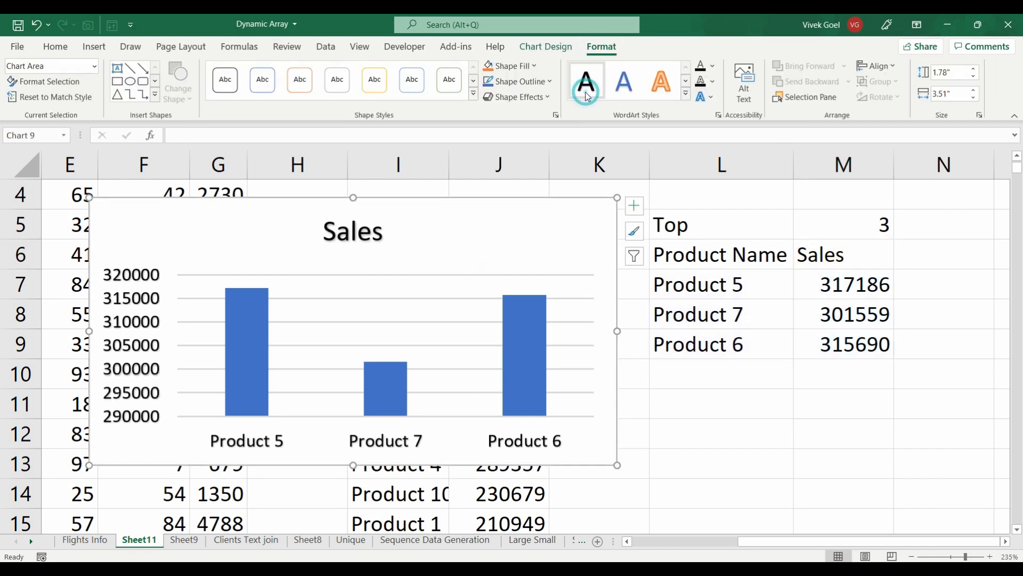
click(616, 94)
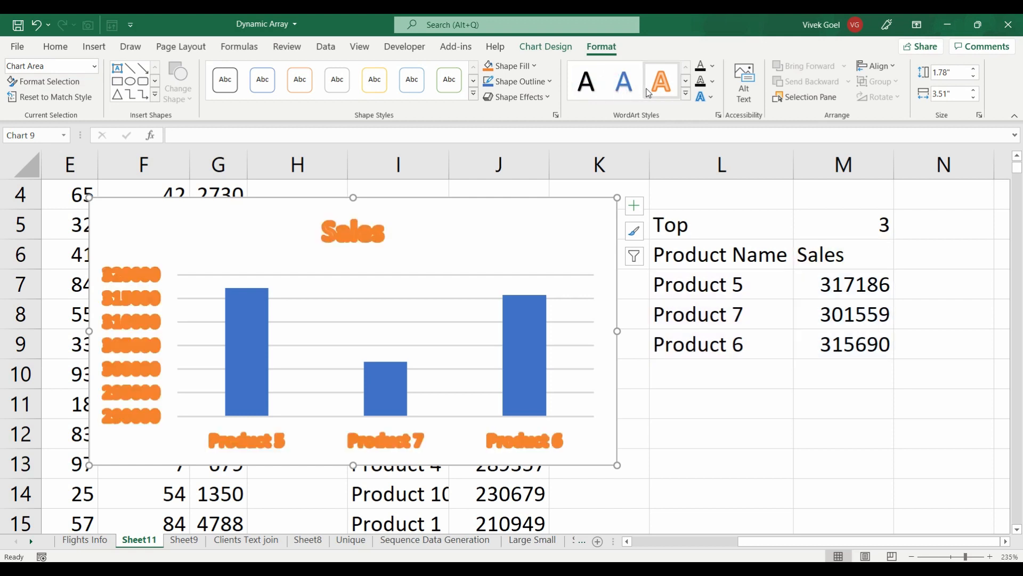
click(546, 53)
click(445, 92)
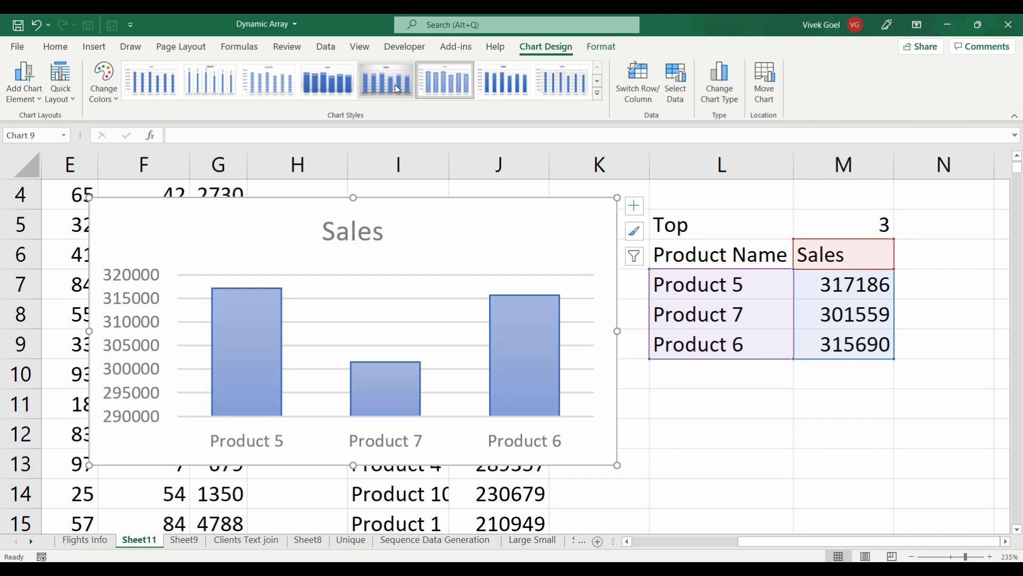